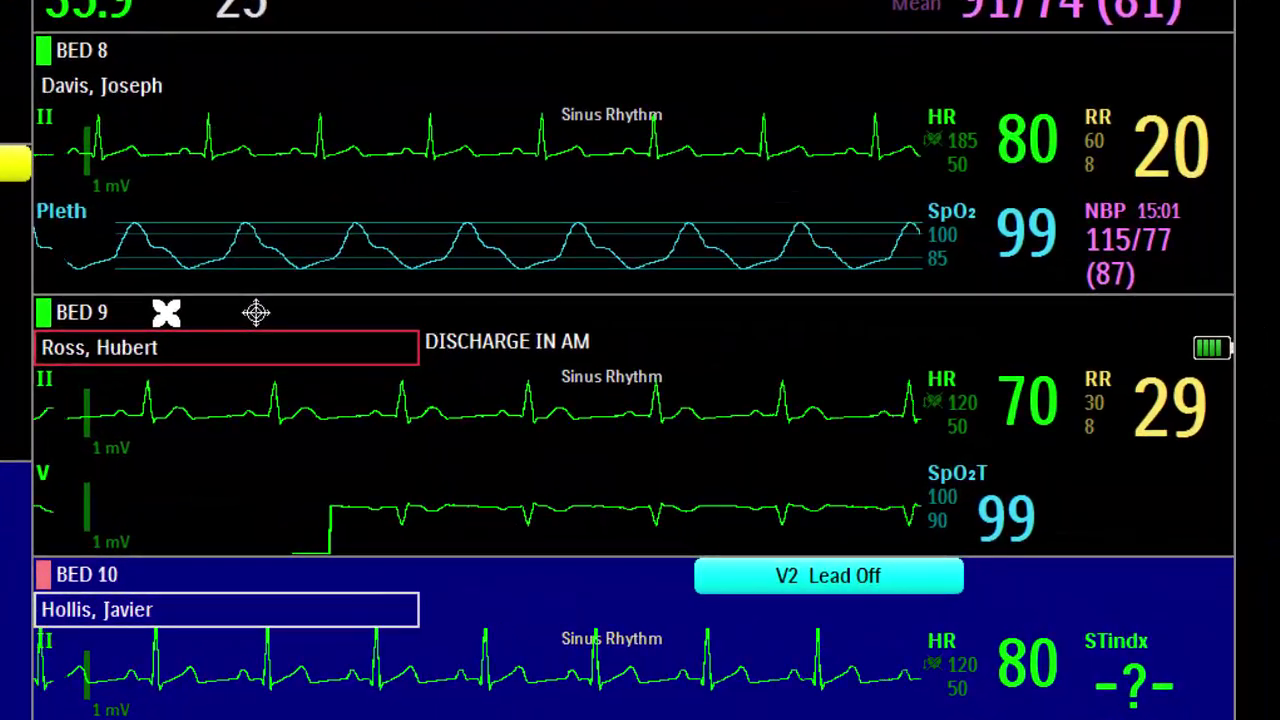
Select Bed 9 to bring up its Manage Patient, Review and Measurements bar.
{"action": "left_click", "coordinate": [363, 357]}
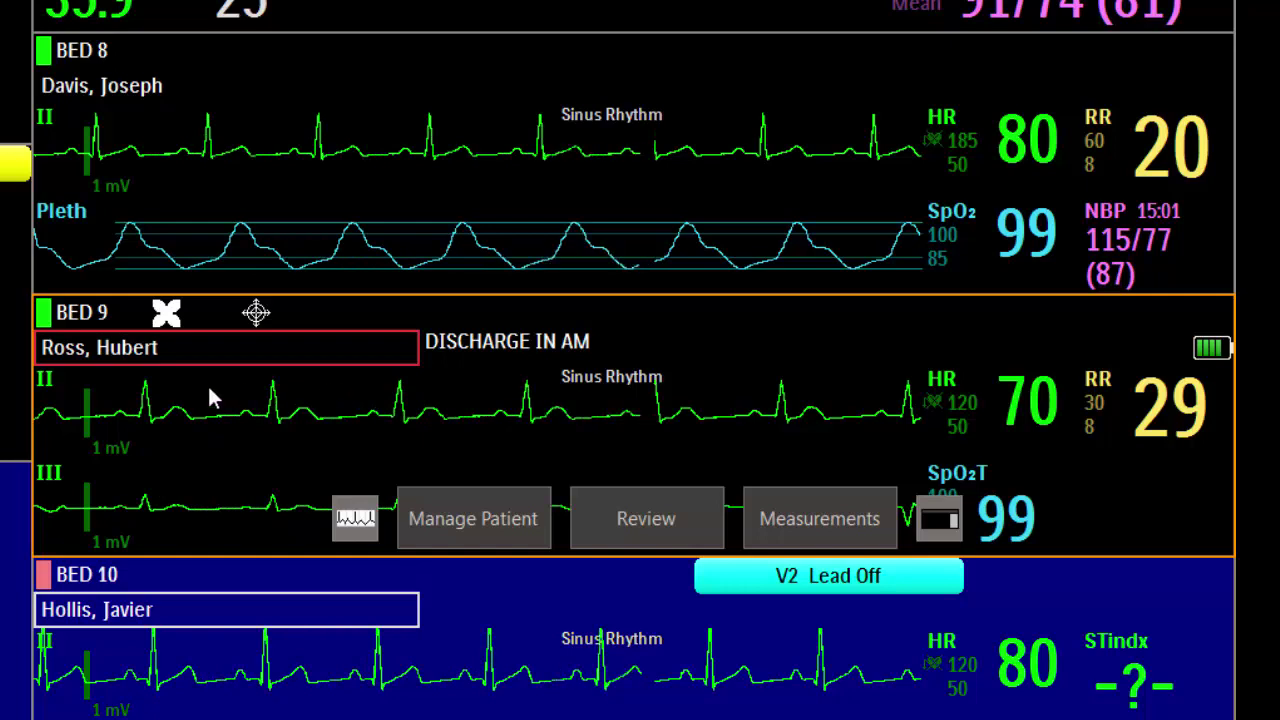
{"action": "mouse_move", "coordinate": [43, 320]}
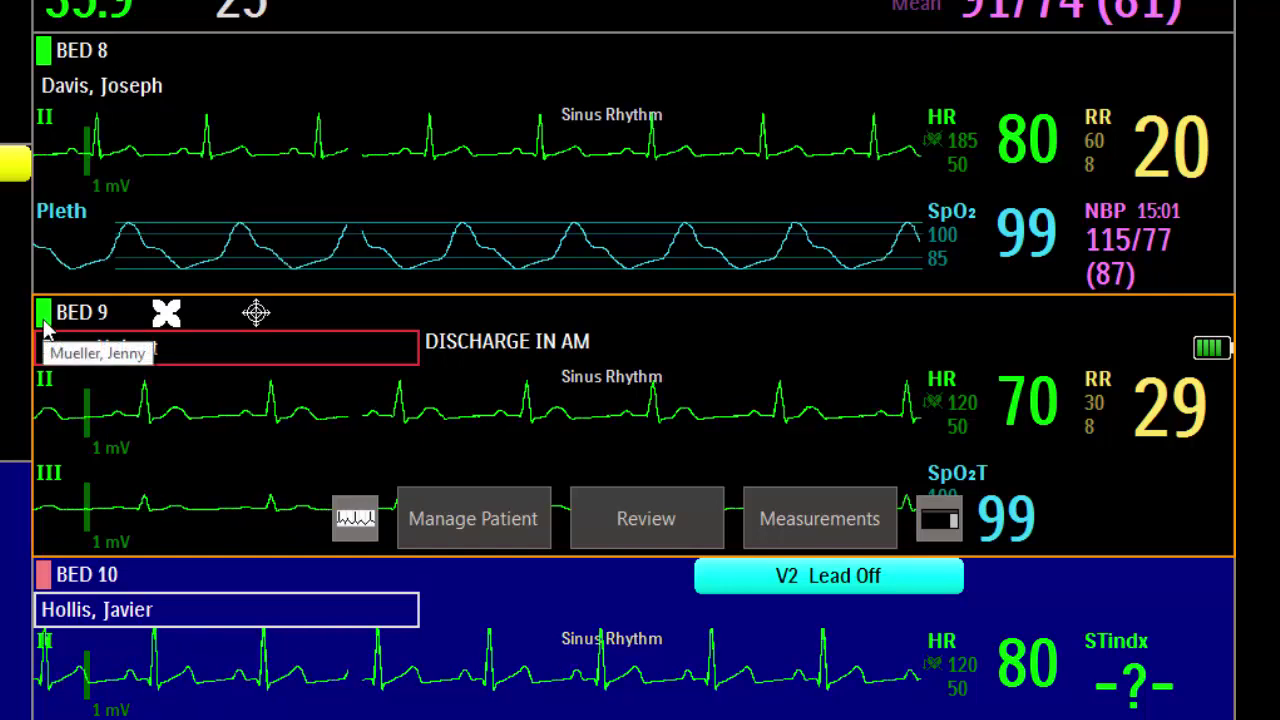
{"action": "mouse_move", "coordinate": [106, 318]}
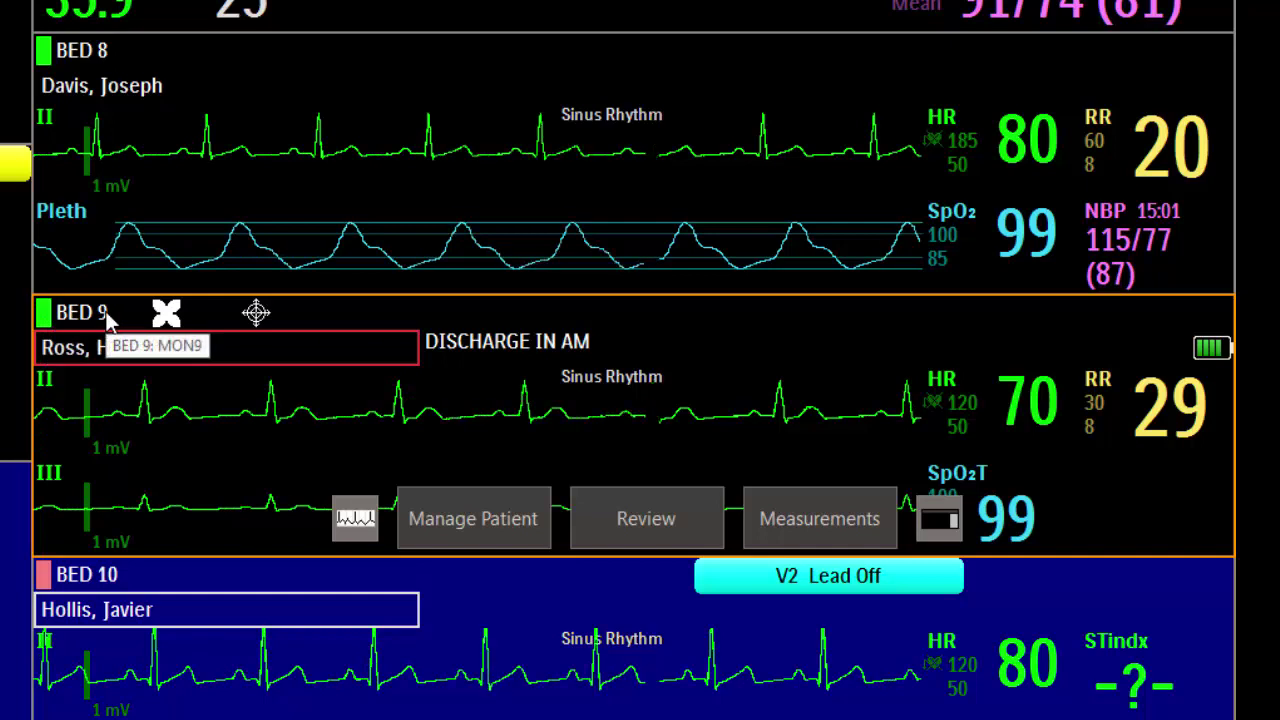
{"action": "mouse_move", "coordinate": [168, 318]}
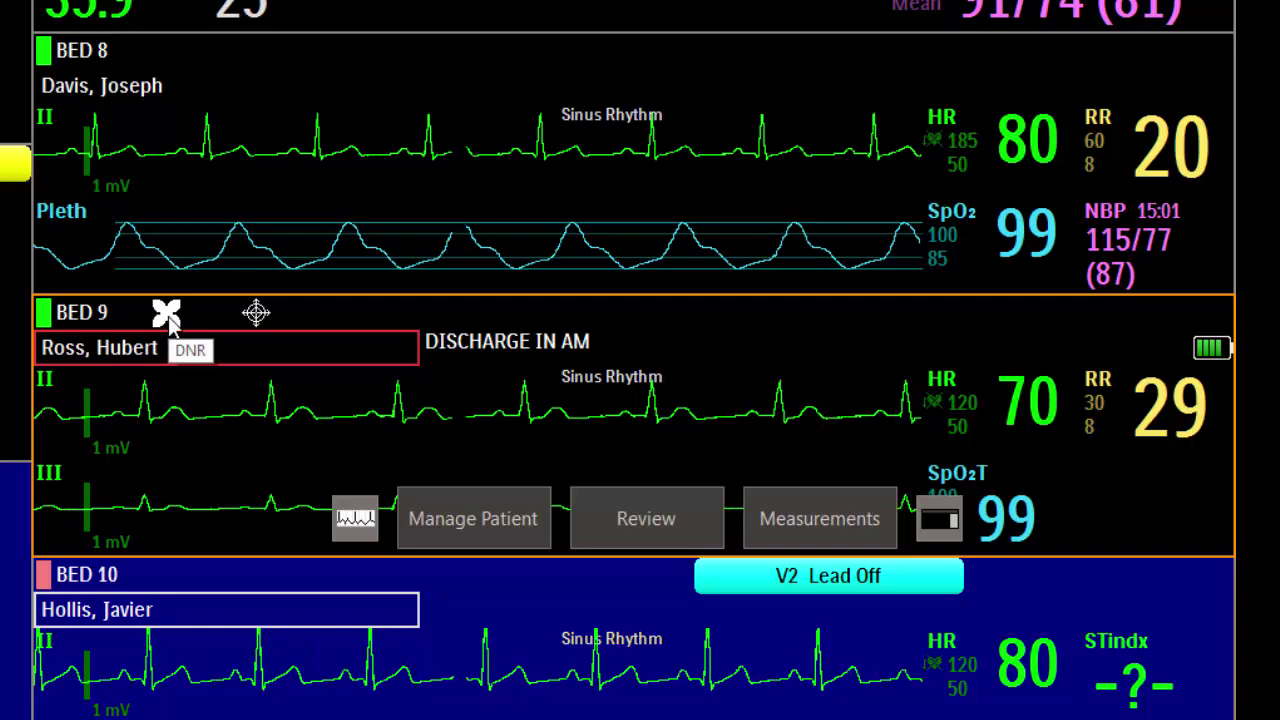
{"action": "mouse_move", "coordinate": [257, 315]}
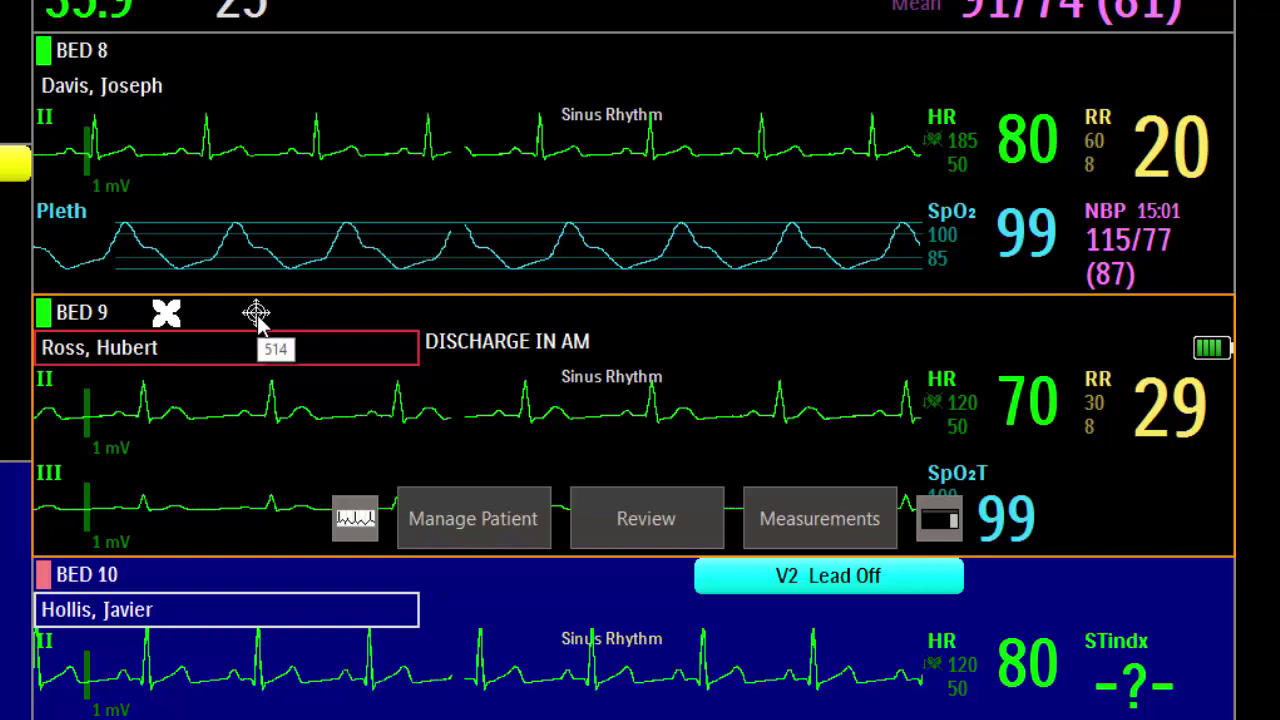
{"action": "mouse_move", "coordinate": [177, 346]}
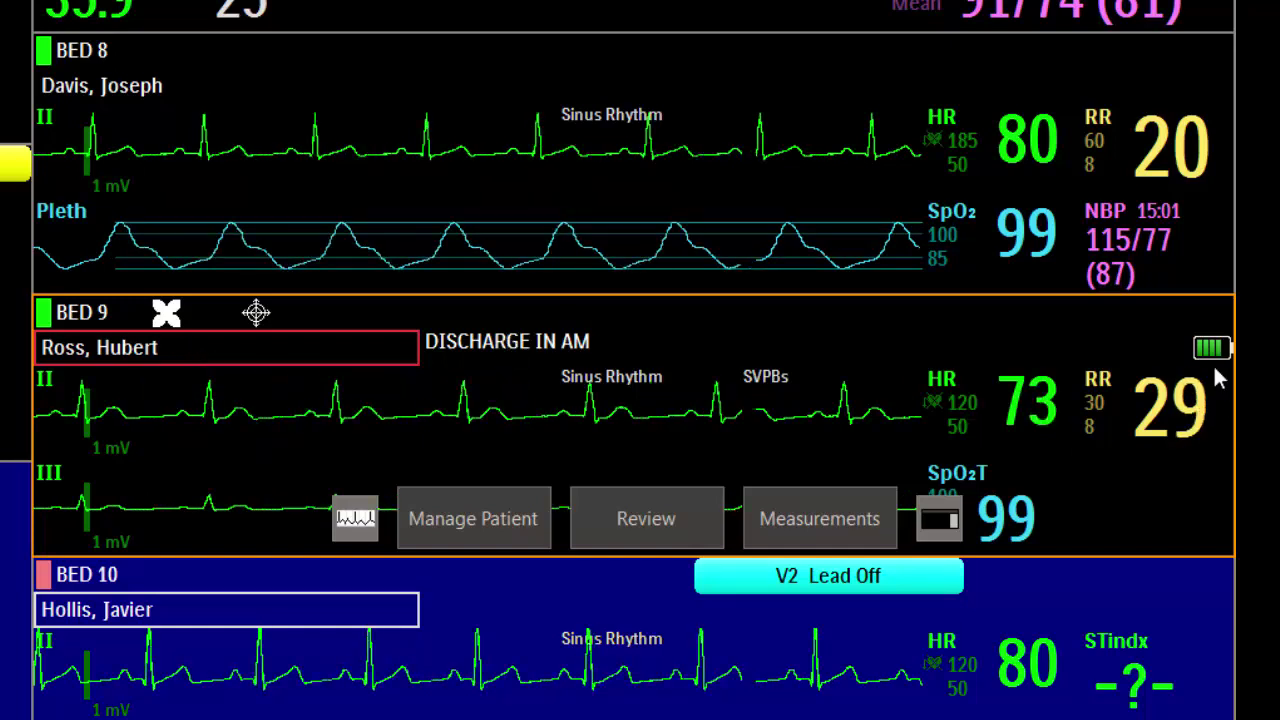
{"action": "mouse_move", "coordinate": [1212, 350]}
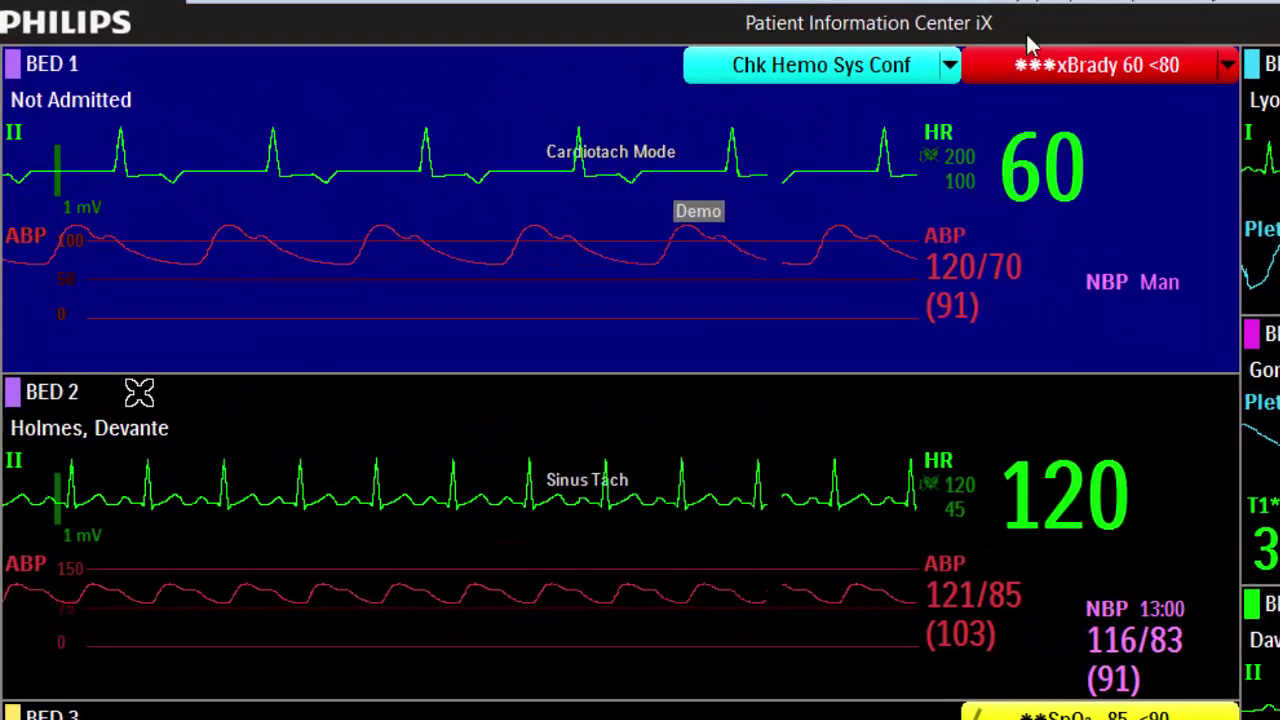
Check Bed 1's alarm list, then lower its heart-rate low alarm limit from 100 to 55.
{"action": "left_click", "coordinate": [818, 48]}
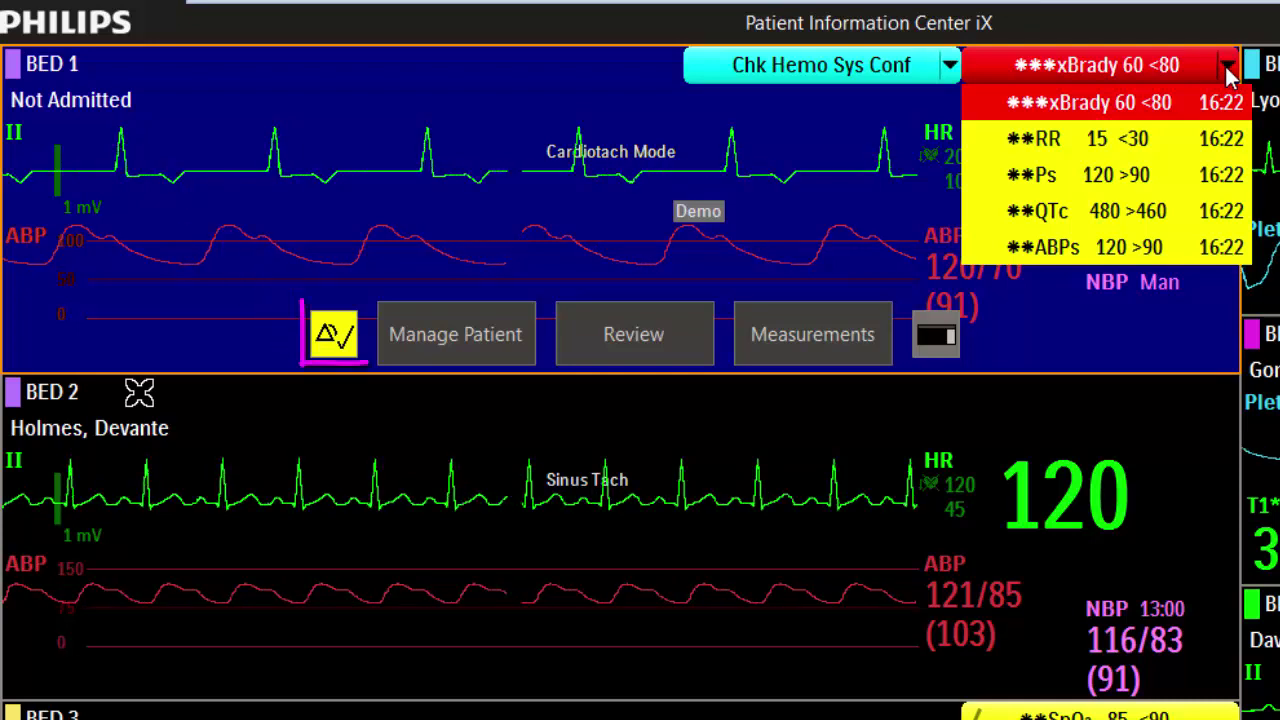
{"action": "left_click", "coordinate": [658, 122]}
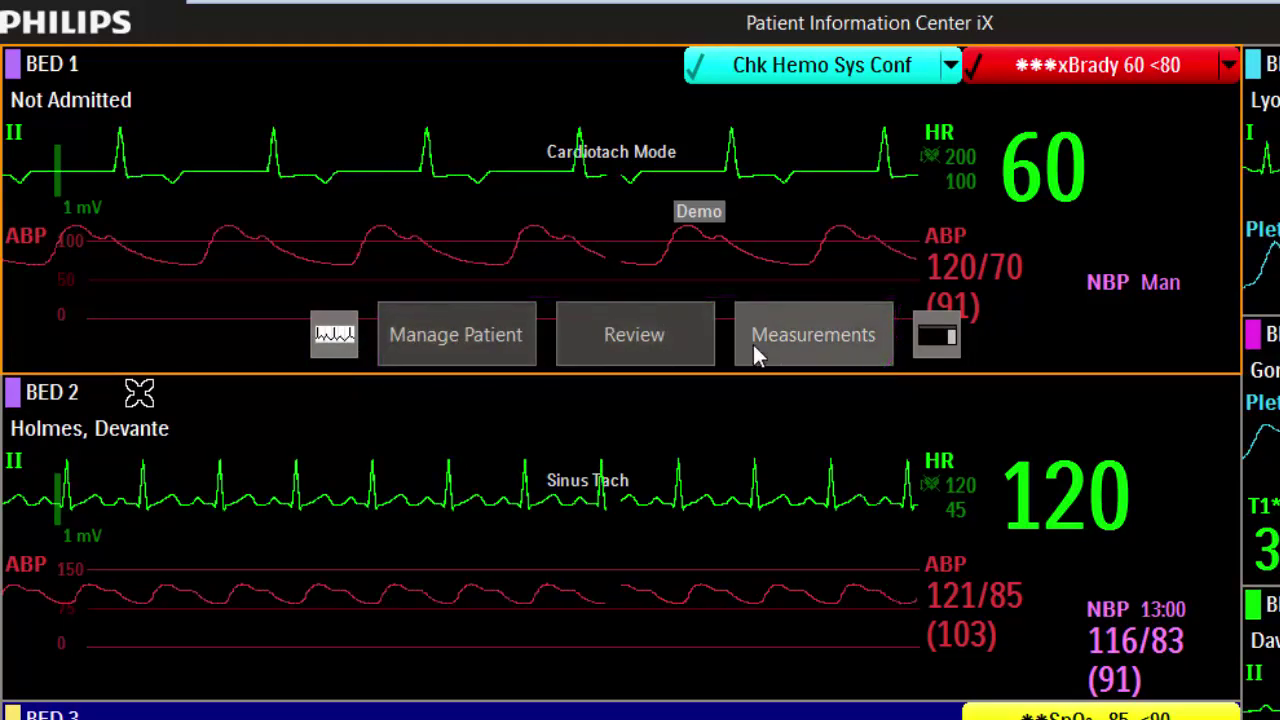
{"action": "left_click", "coordinate": [947, 149]}
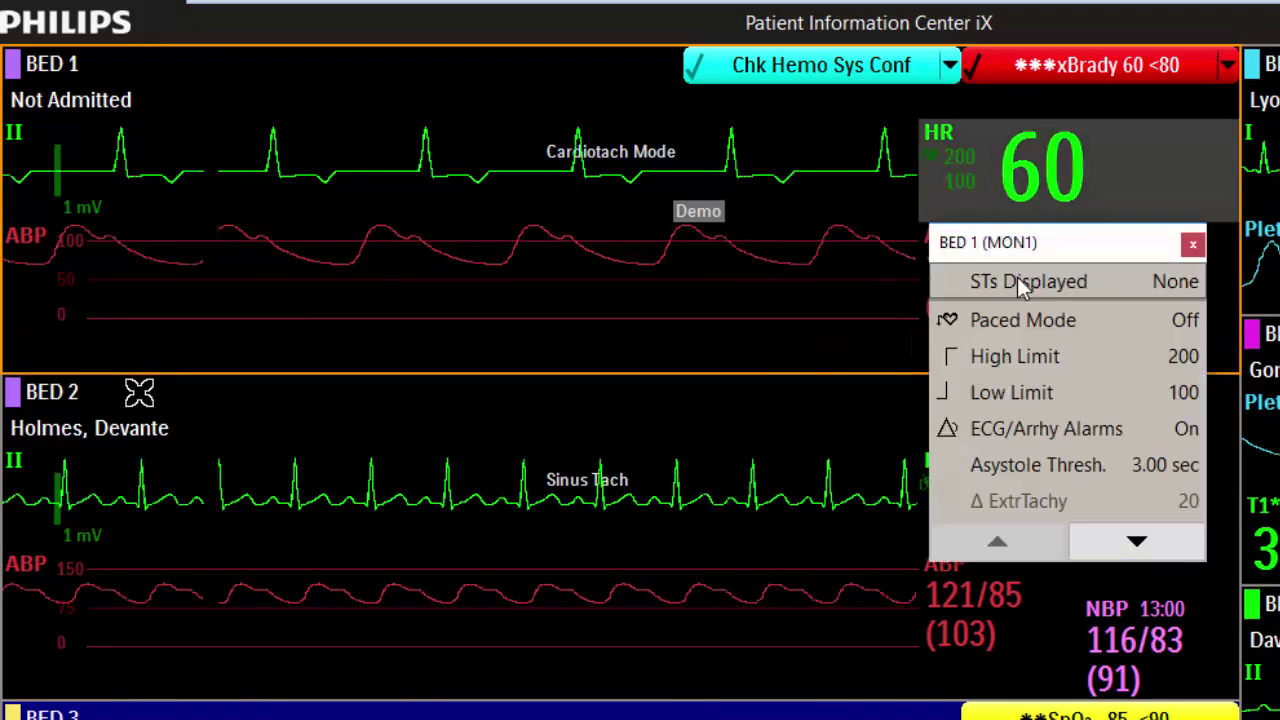
{"action": "left_click", "coordinate": [1047, 394]}
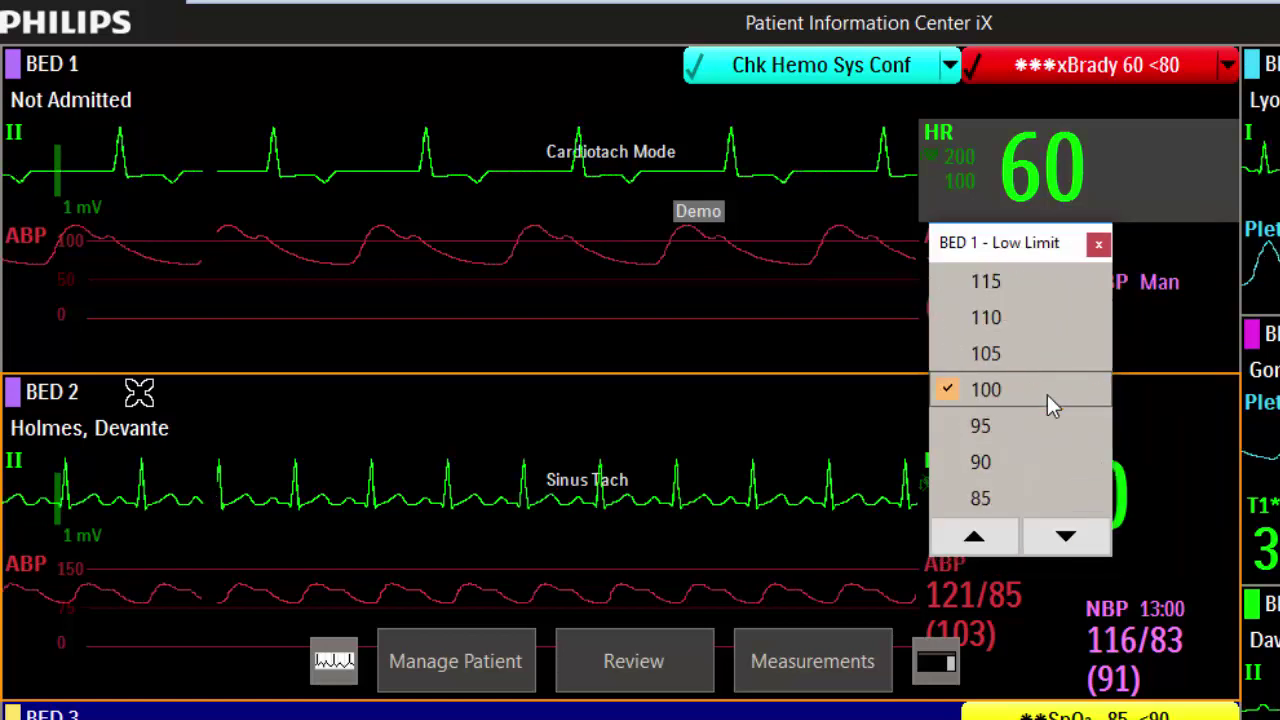
{"action": "left_click", "coordinate": [1064, 538]}
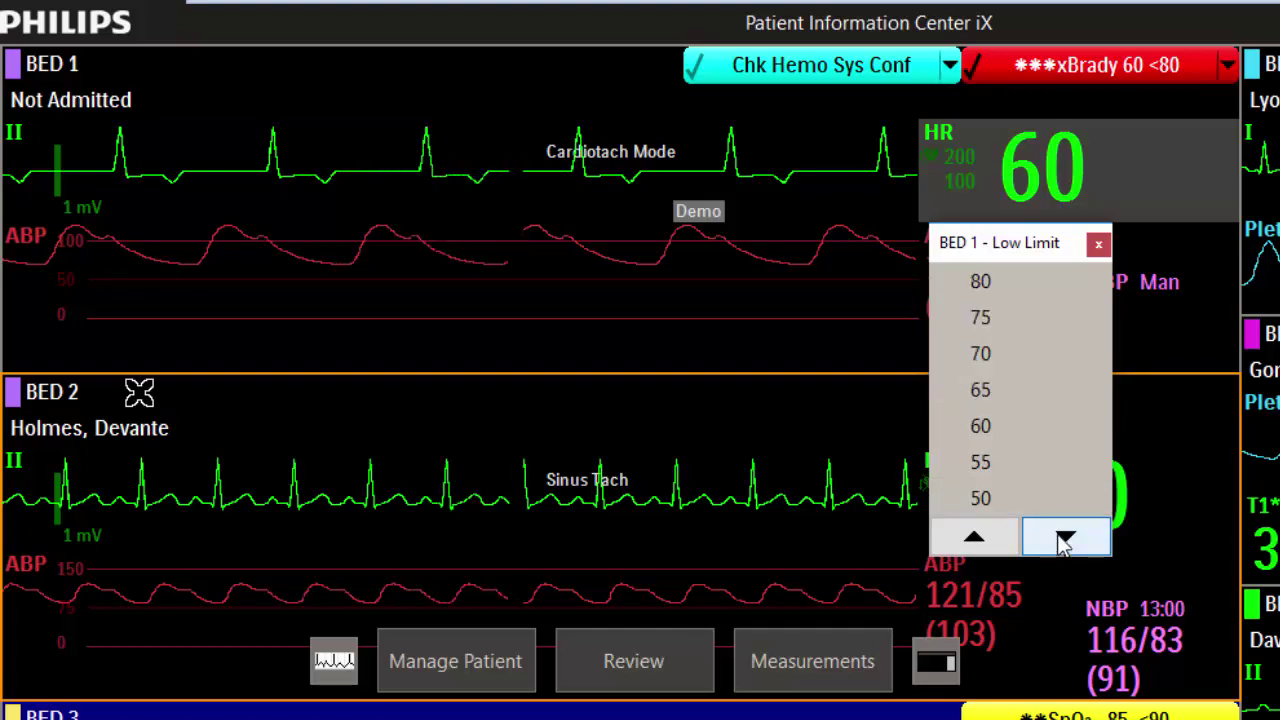
{"action": "left_click", "coordinate": [986, 460]}
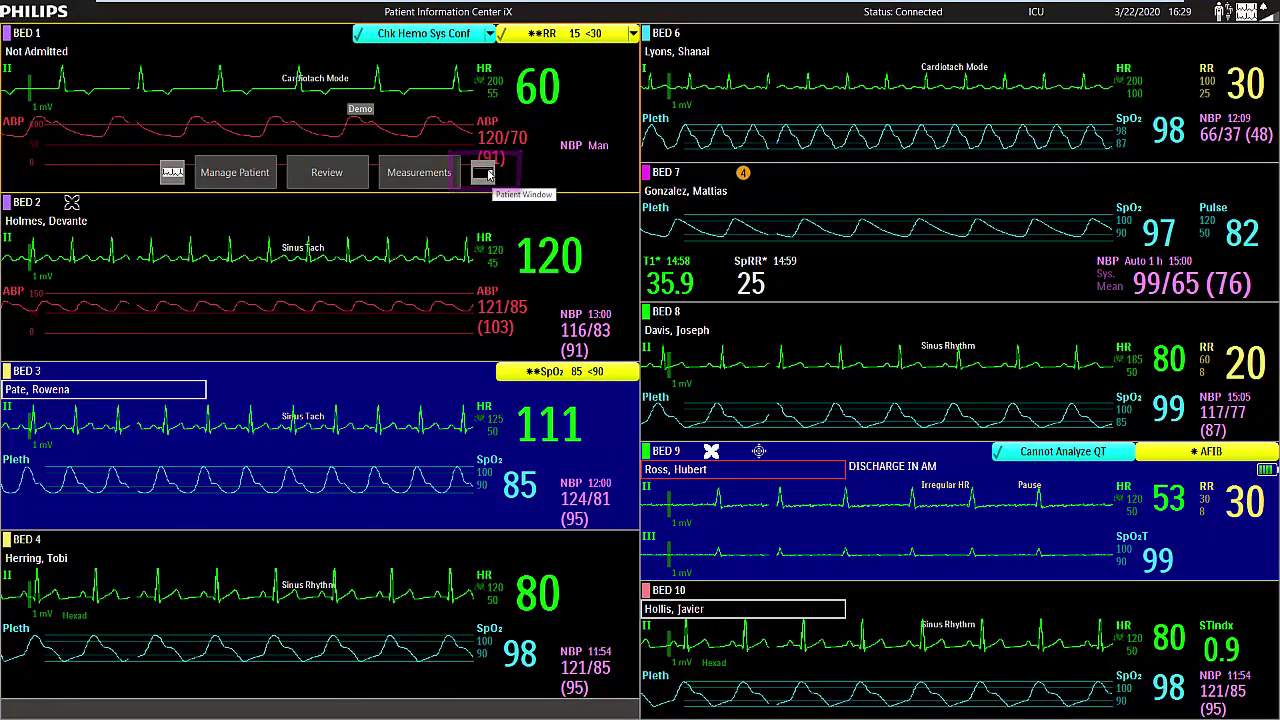
Open Bed 1's patient window, pause its yellow alarms, then resume them.
{"action": "left_click", "coordinate": [484, 173]}
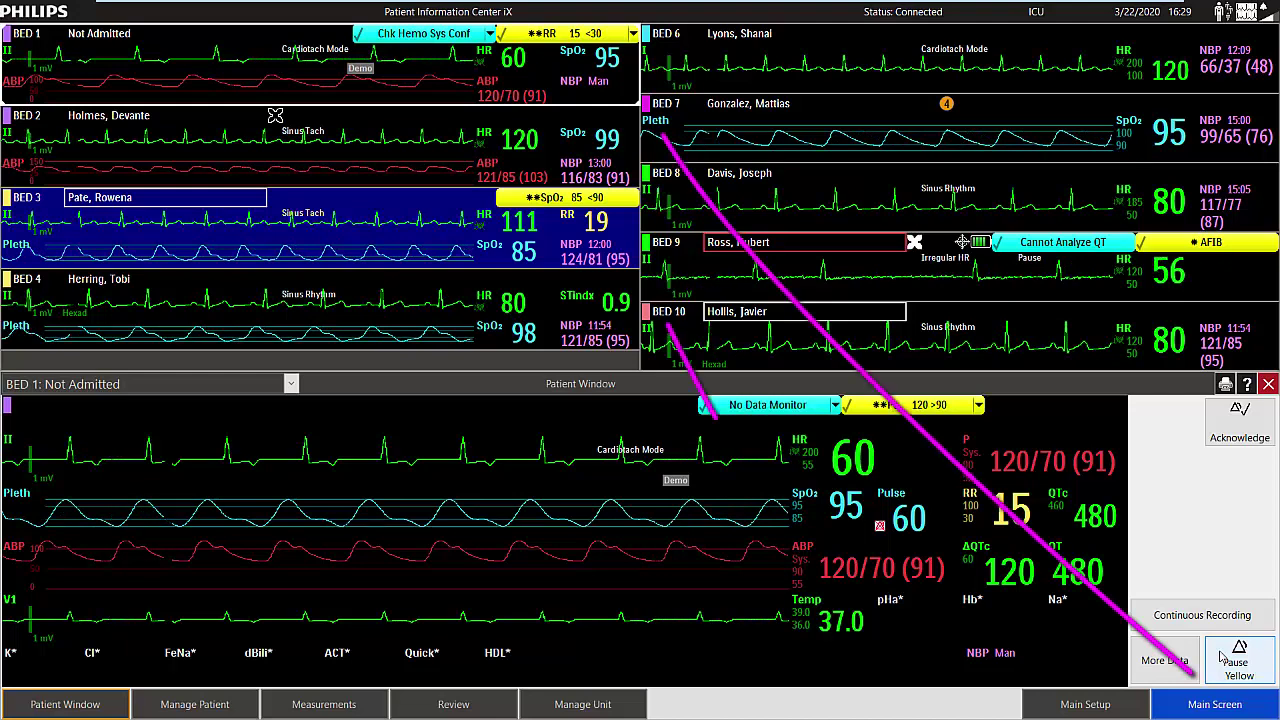
{"action": "left_click", "coordinate": [1237, 660]}
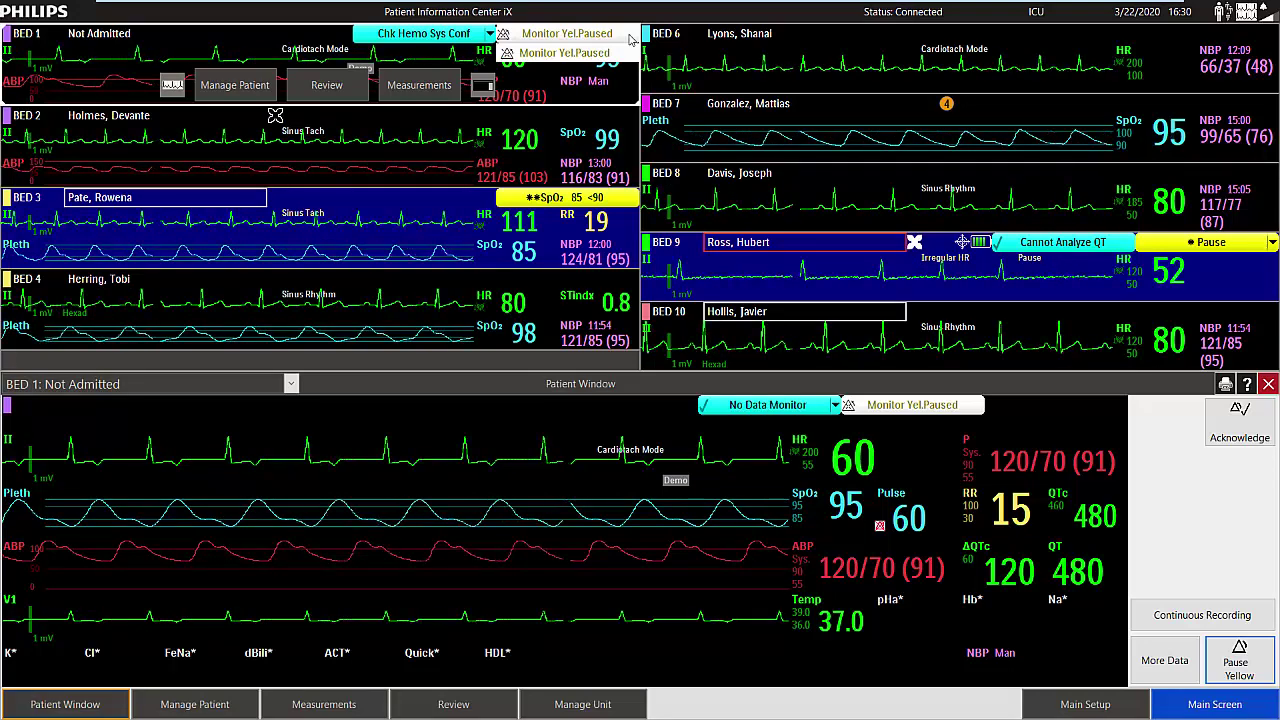
{"action": "left_click", "coordinate": [1235, 663]}
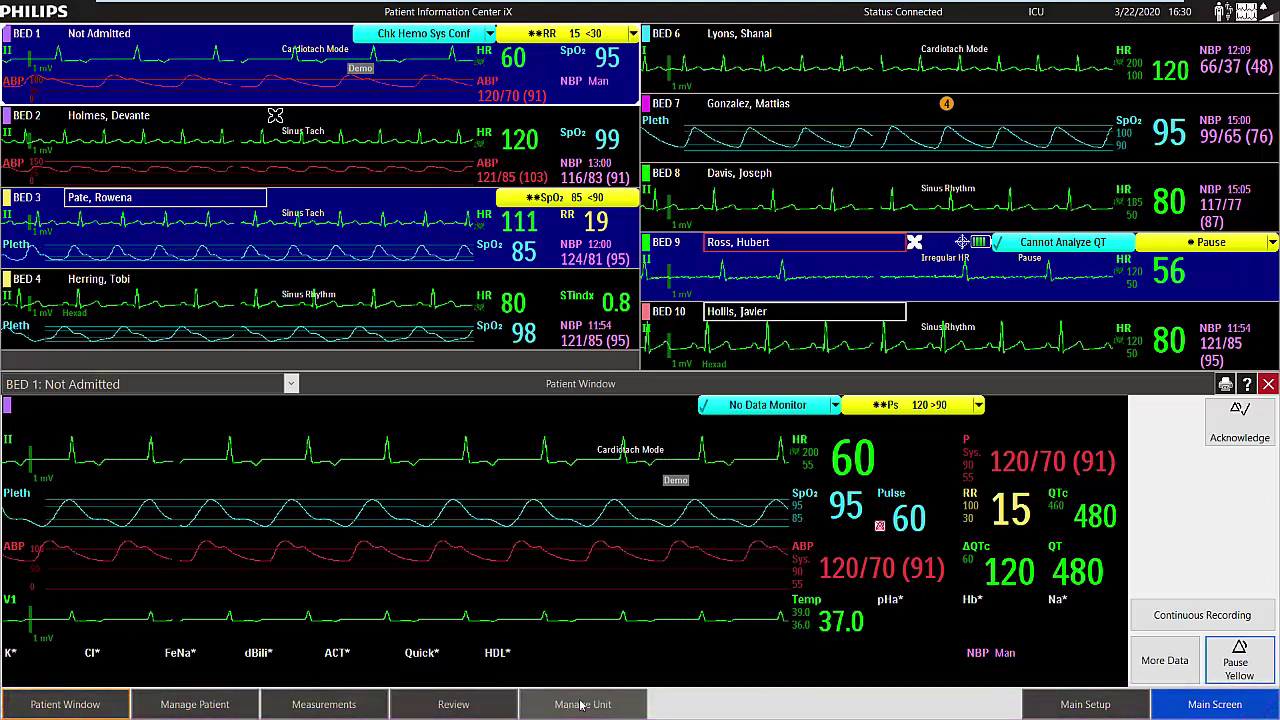
Glance at Main Setup, then start patient management for the empty sector below Bed 4.
{"action": "left_click", "coordinate": [1049, 711]}
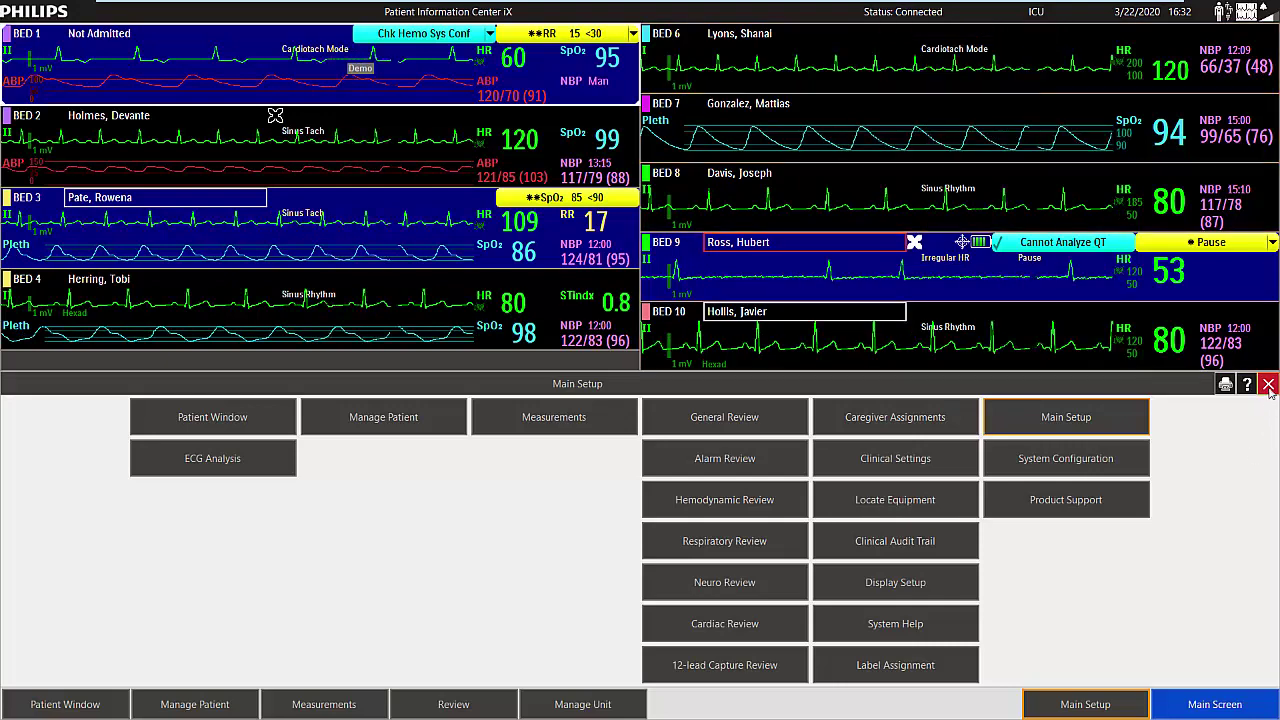
{"action": "left_click", "coordinate": [1268, 386]}
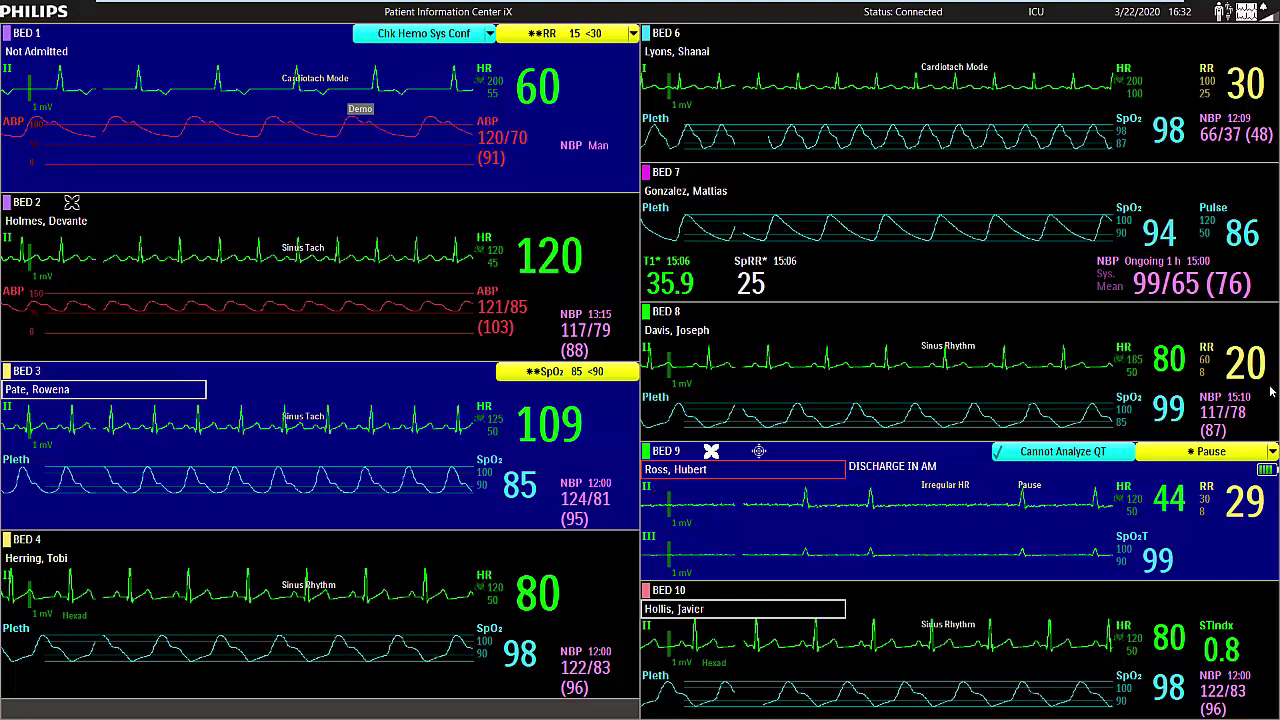
{"action": "left_click", "coordinate": [256, 714]}
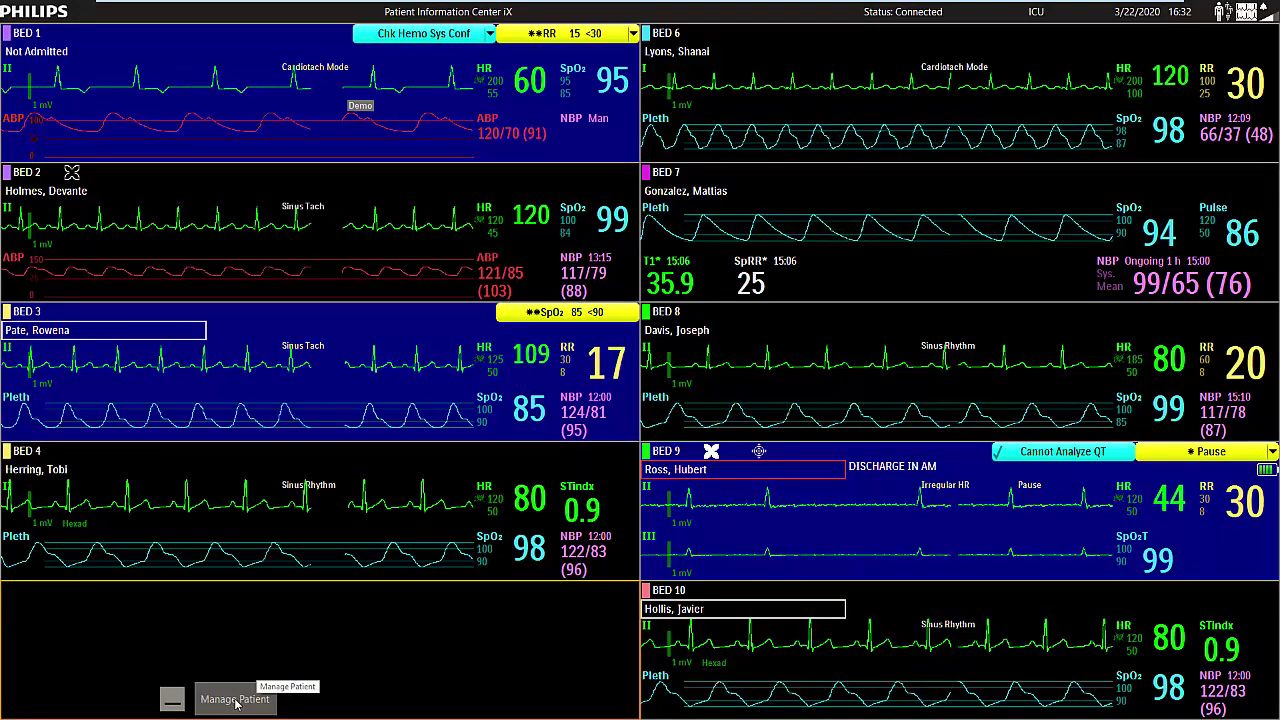
{"action": "left_click", "coordinate": [237, 702]}
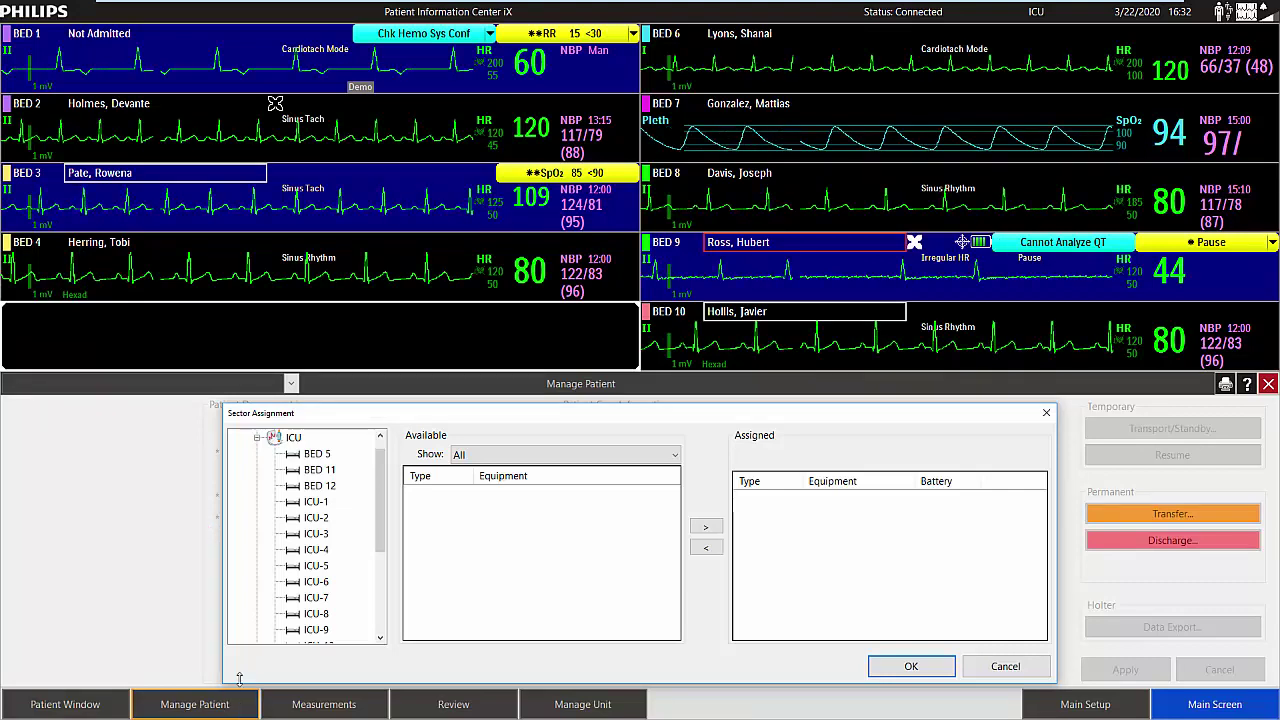
Assign ICU BED 5 with monitor MON5 to the empty sector.
{"action": "left_click", "coordinate": [257, 438]}
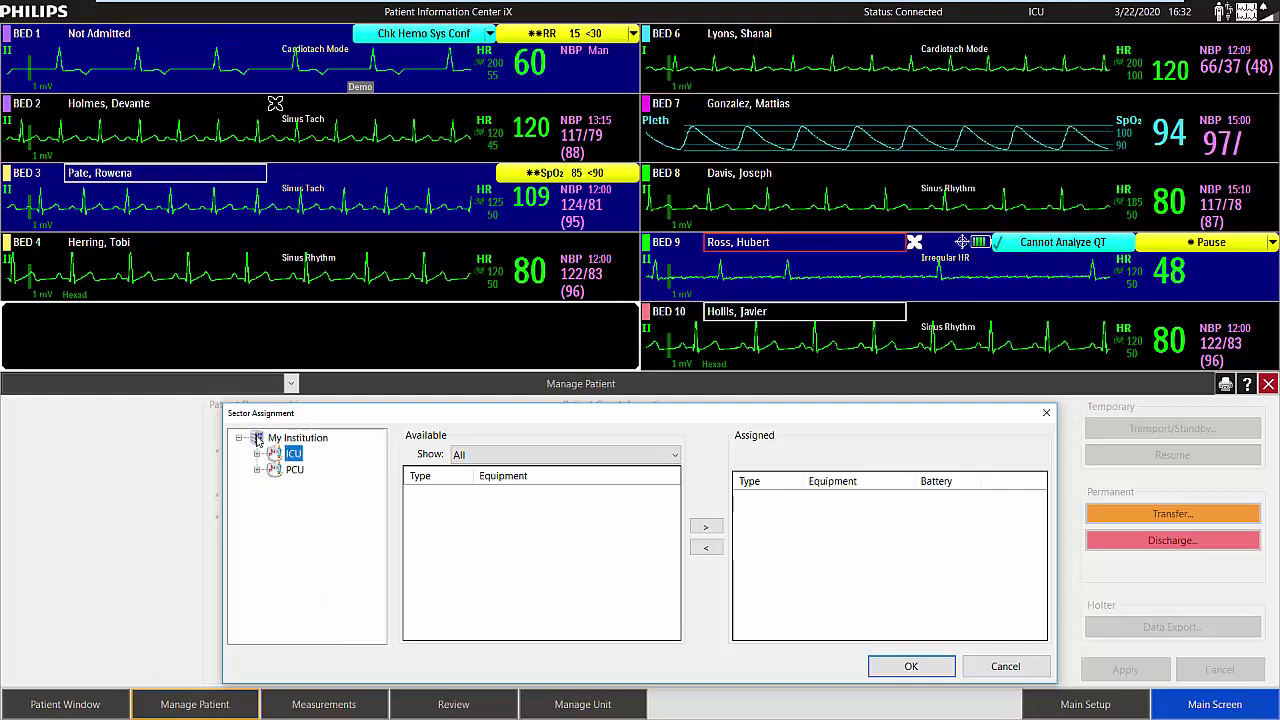
{"action": "left_click", "coordinate": [297, 438]}
{"action": "left_click", "coordinate": [257, 454]}
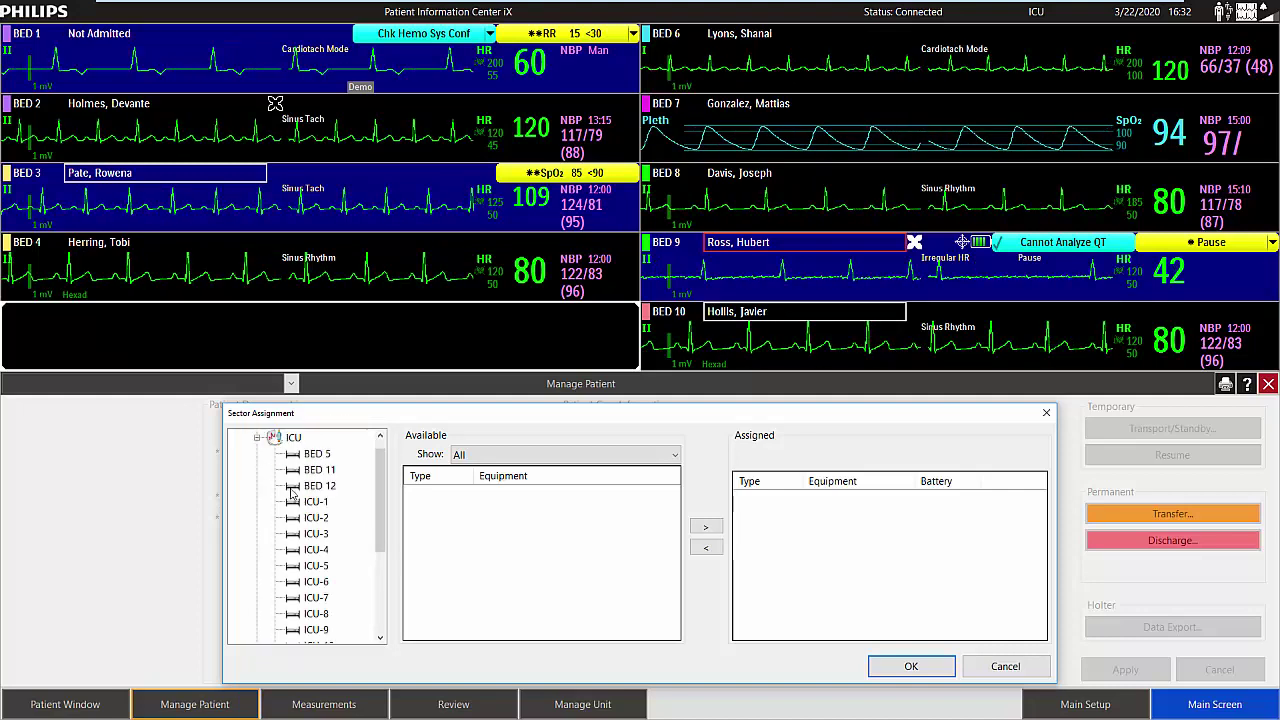
{"action": "left_click", "coordinate": [318, 454]}
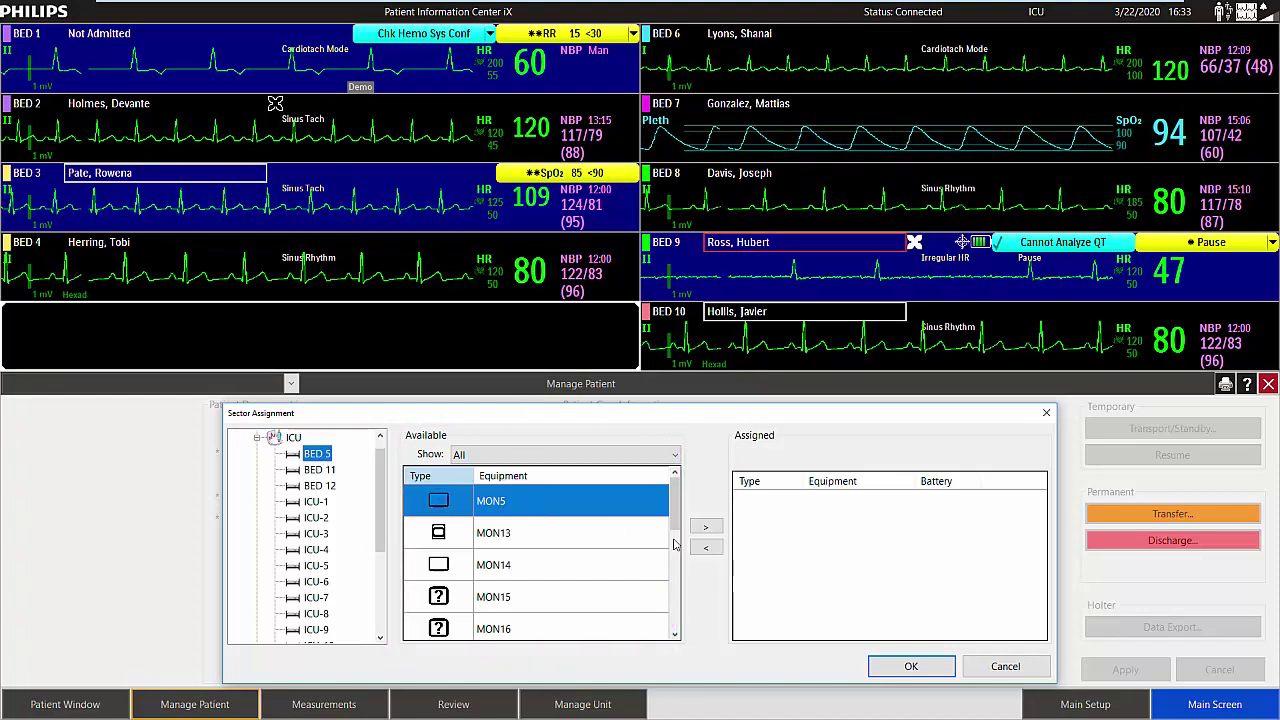
{"action": "left_click", "coordinate": [705, 528]}
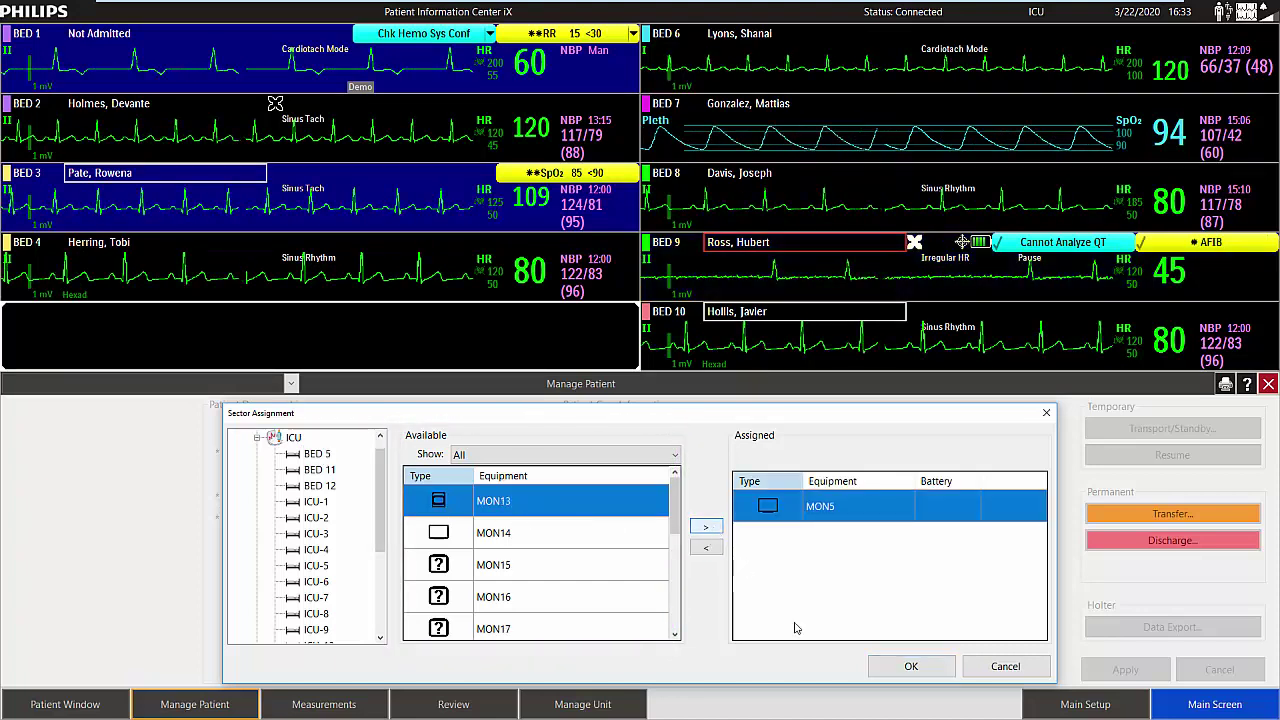
{"action": "left_click", "coordinate": [911, 667]}
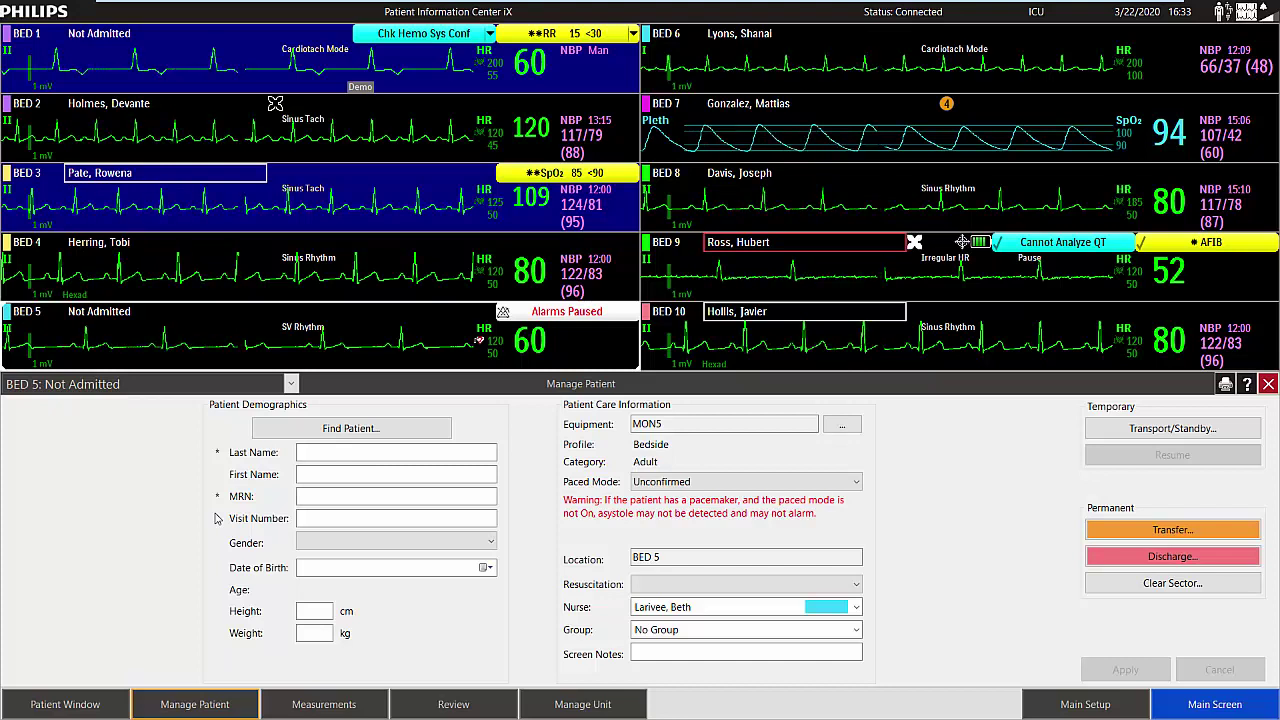
Enter the patient's last name, first name, medical record number and visit number.
{"action": "left_click", "coordinate": [336, 452]}
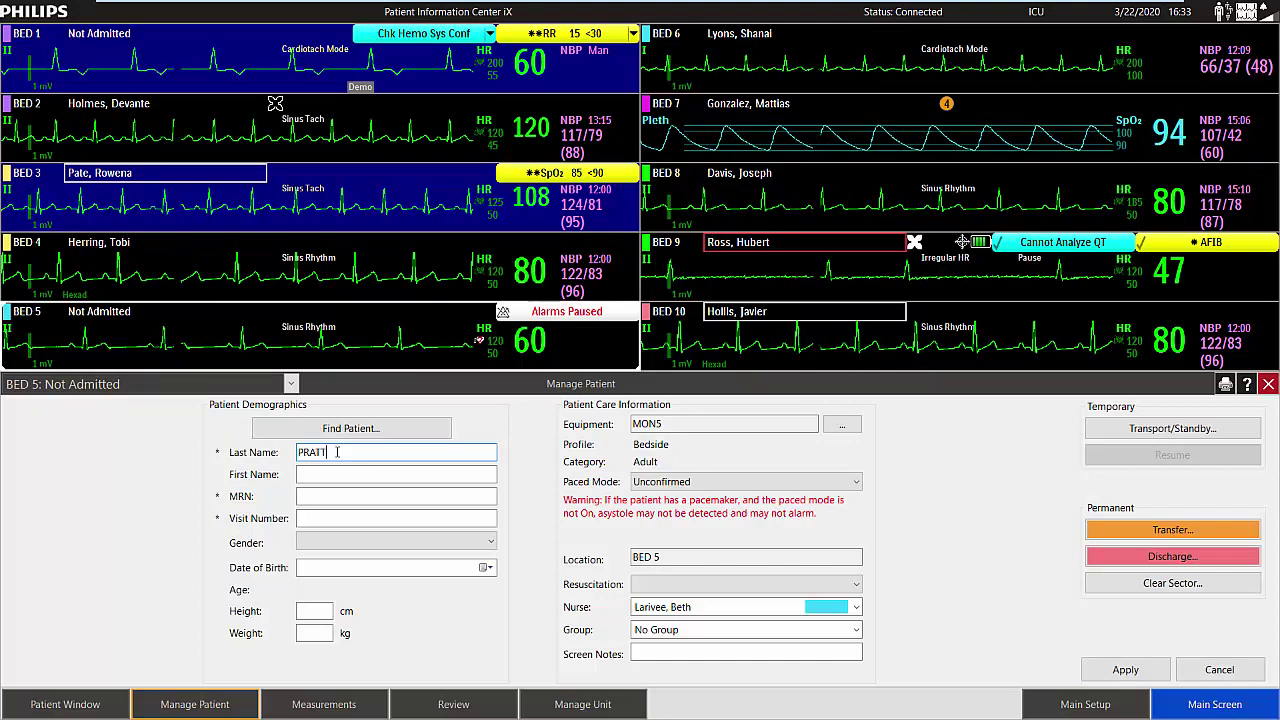
{"action": "key", "text": "Tab"}
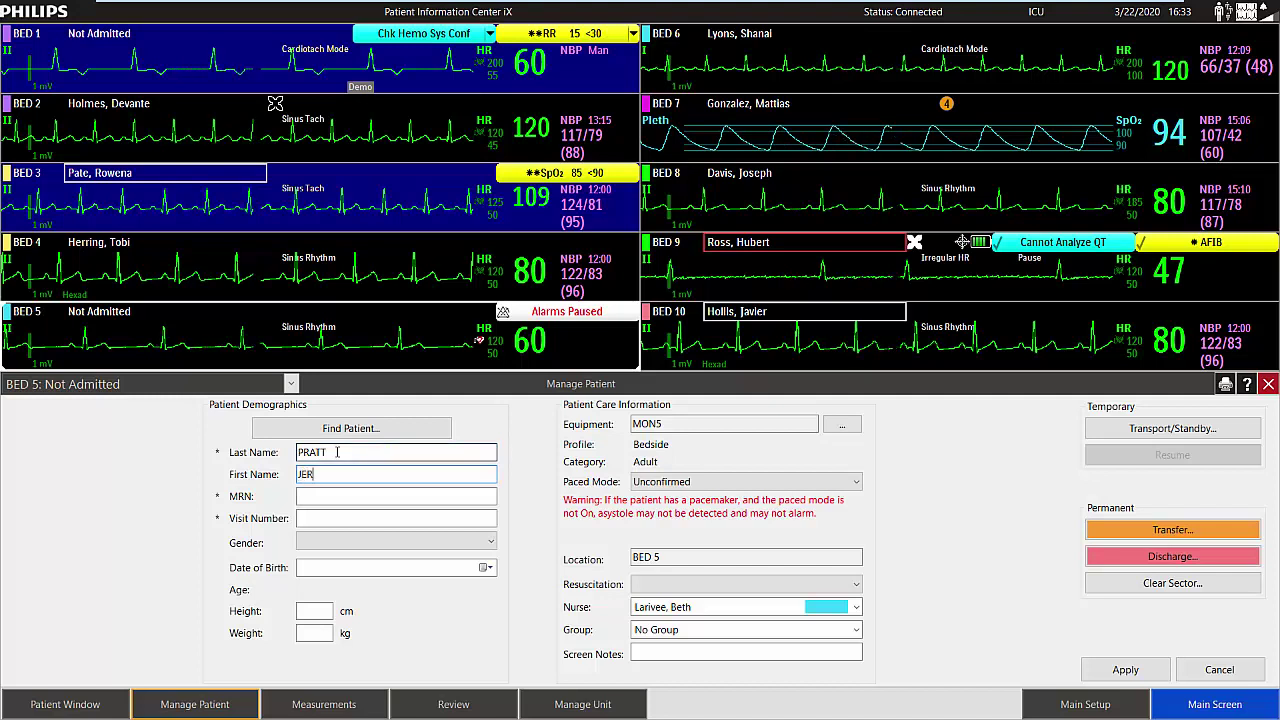
{"action": "key", "text": "Tab"}
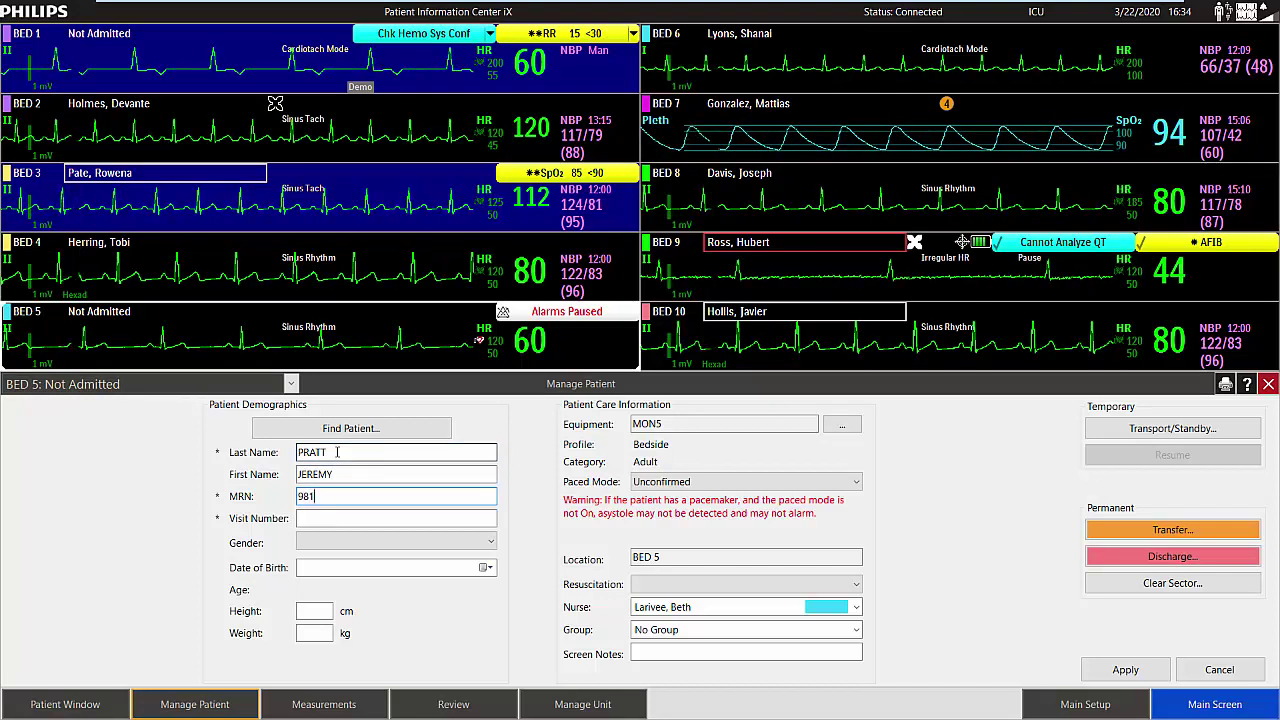
{"action": "left_click", "coordinate": [337, 517]}
{"action": "type", "text": "123"}
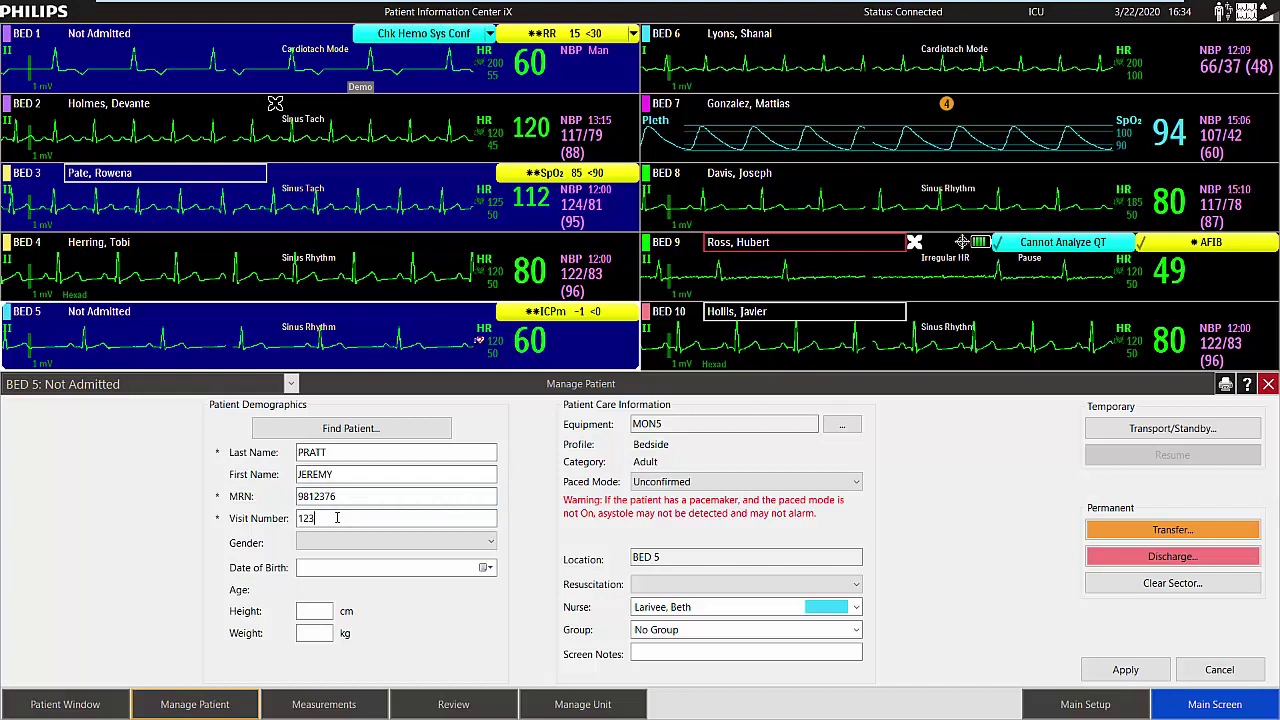
{"action": "type", "text": "9876"}
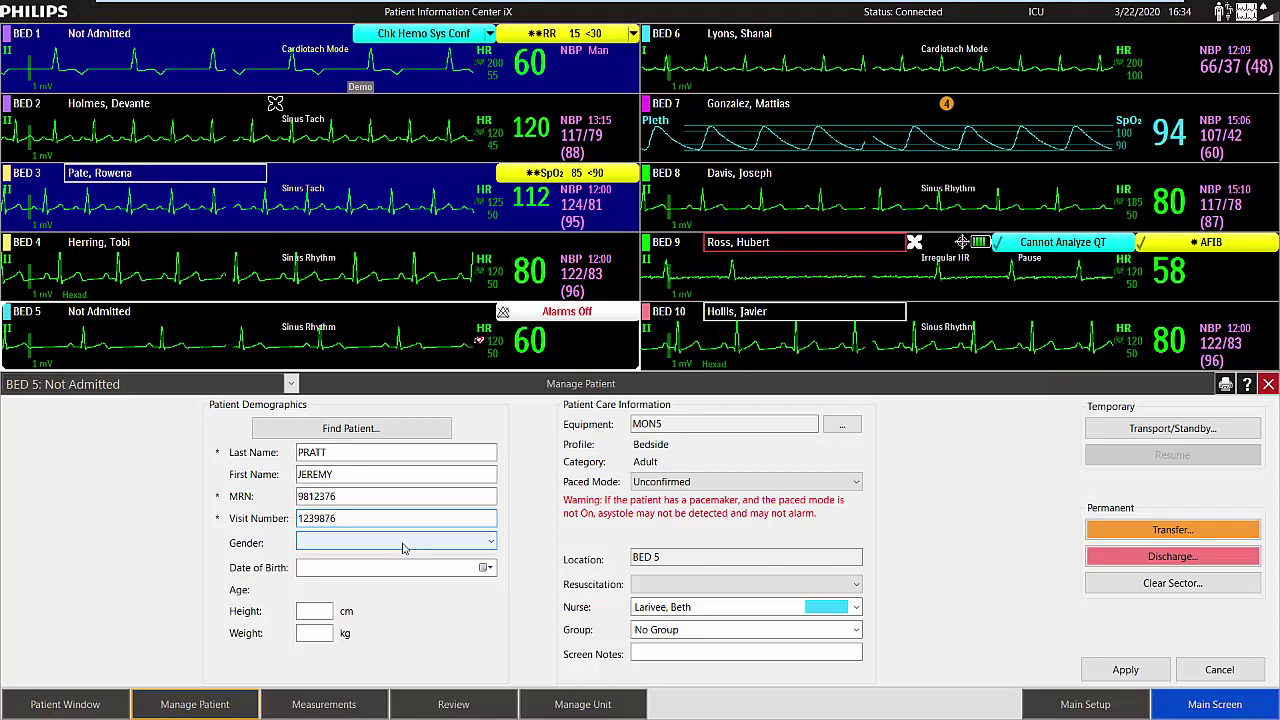
Set gender to Male and date of birth to 3/2/1952.
{"action": "left_click", "coordinate": [403, 543]}
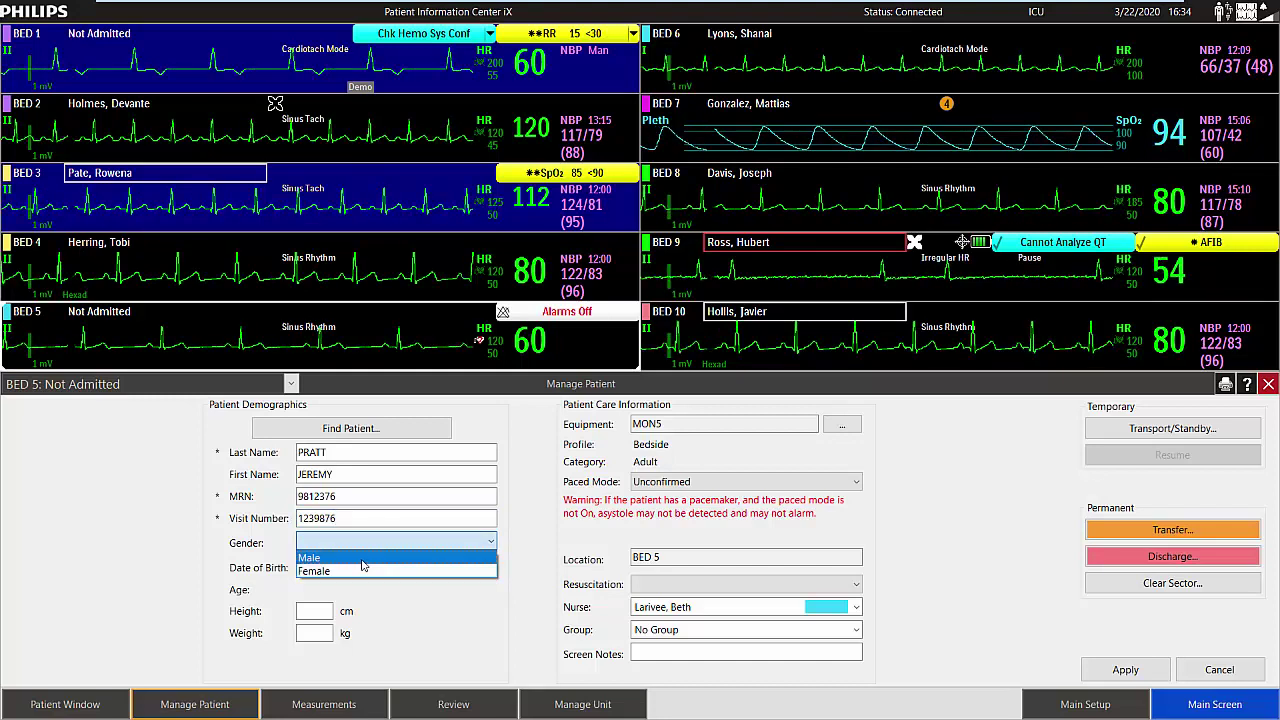
{"action": "left_click", "coordinate": [363, 559]}
{"action": "left_click", "coordinate": [365, 568]}
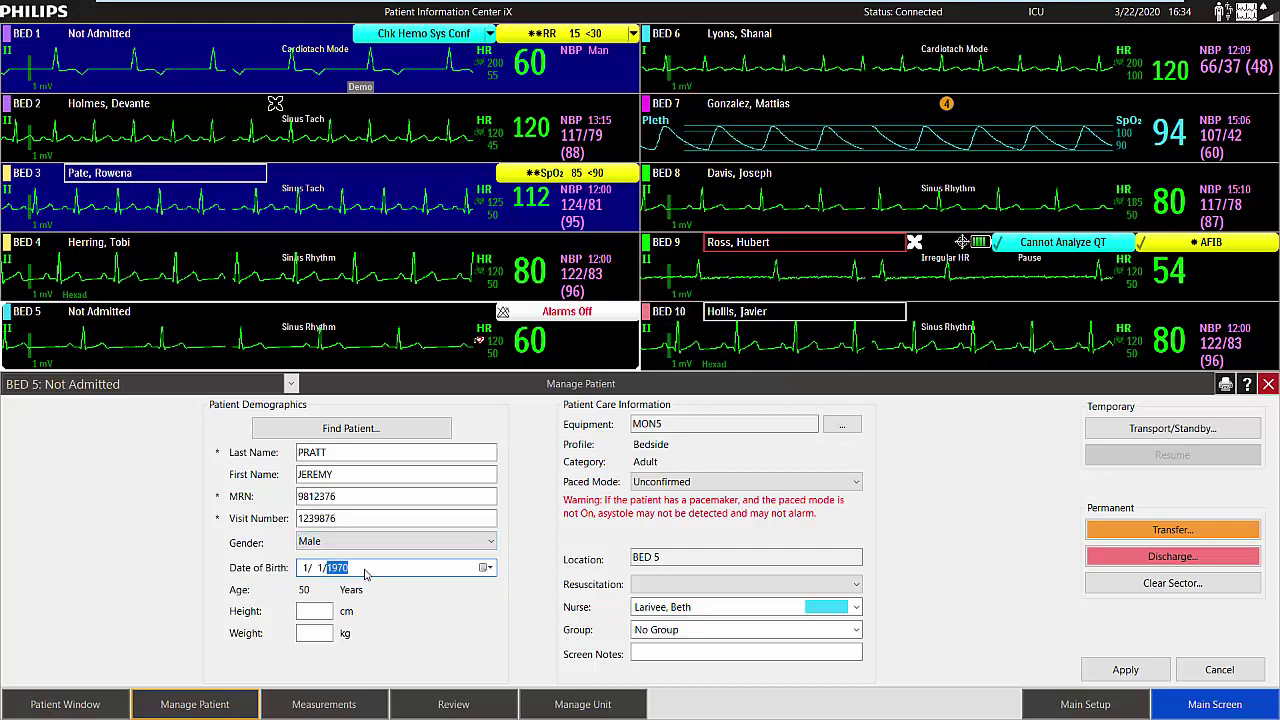
{"action": "left_click", "coordinate": [306, 568]}
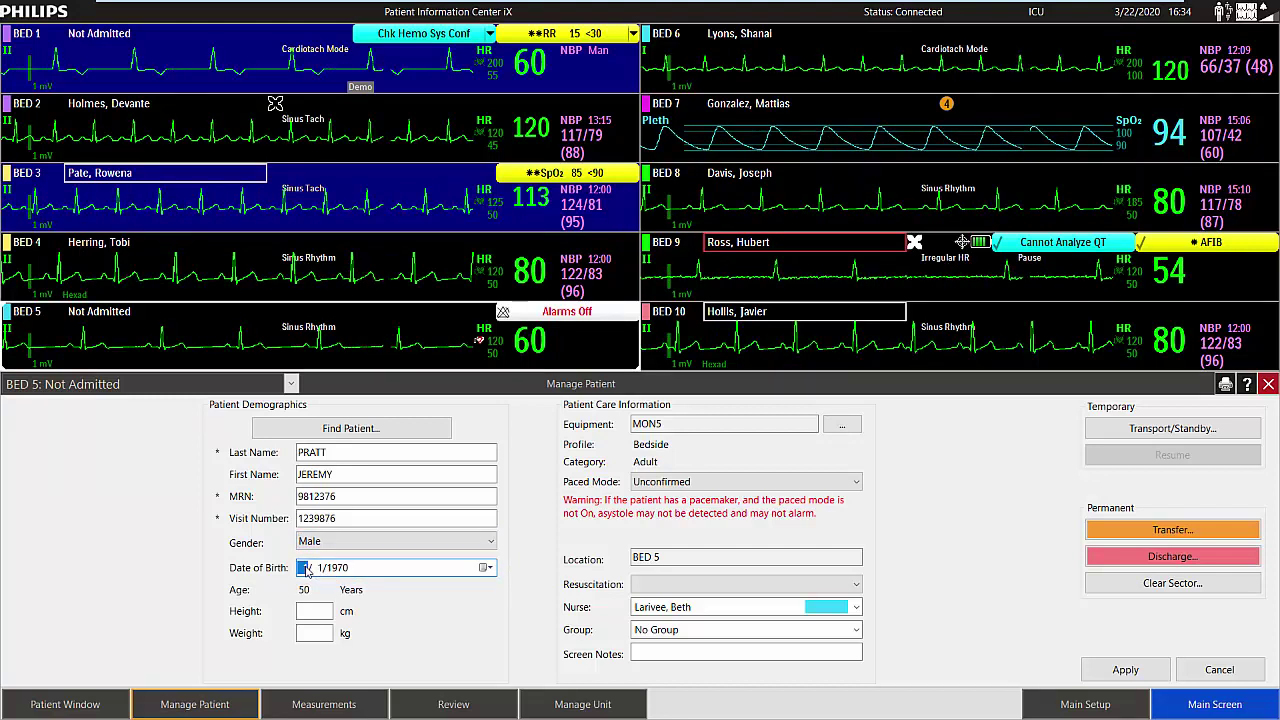
{"action": "type", "text": "3"}
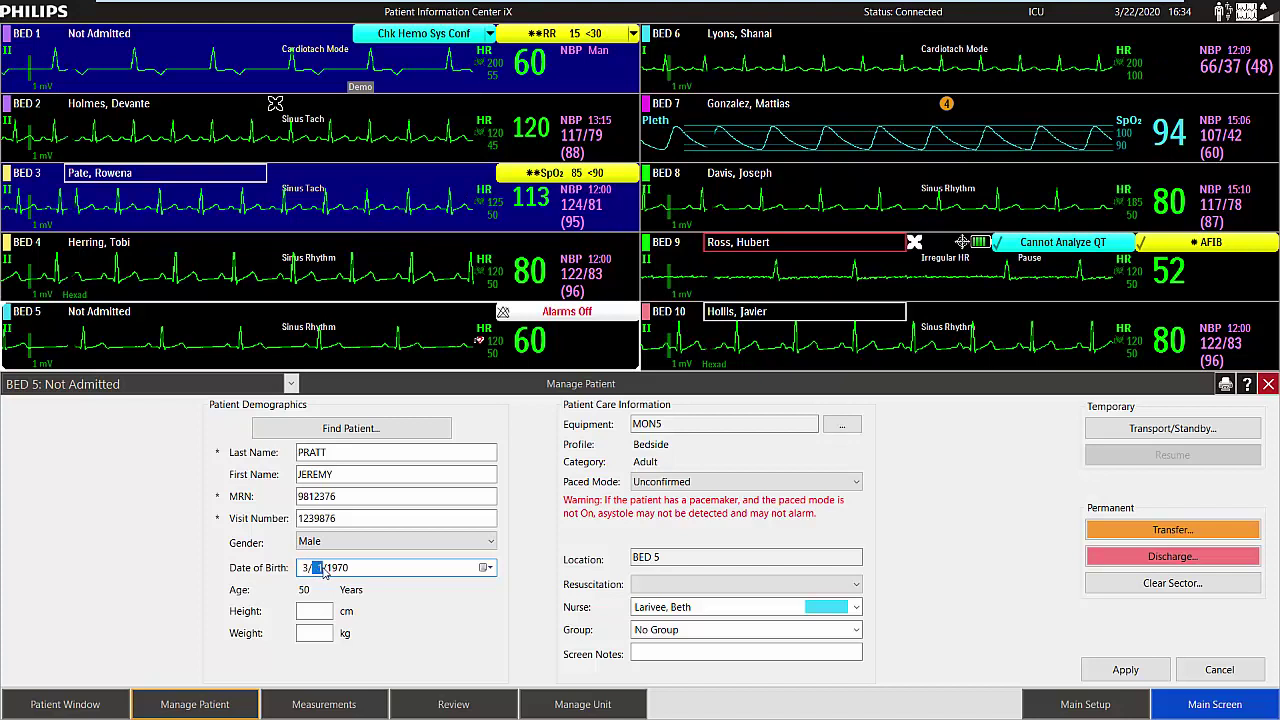
{"action": "left_click", "coordinate": [337, 569]}
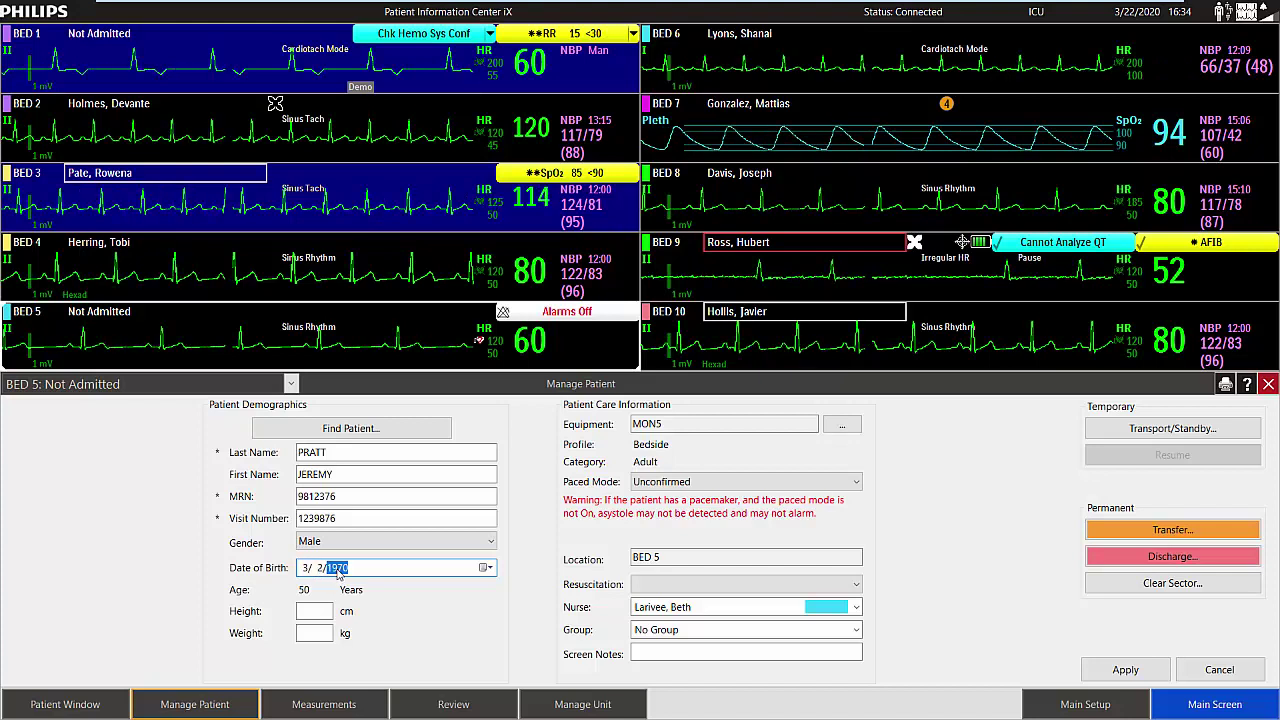
{"action": "type", "text": "1952"}
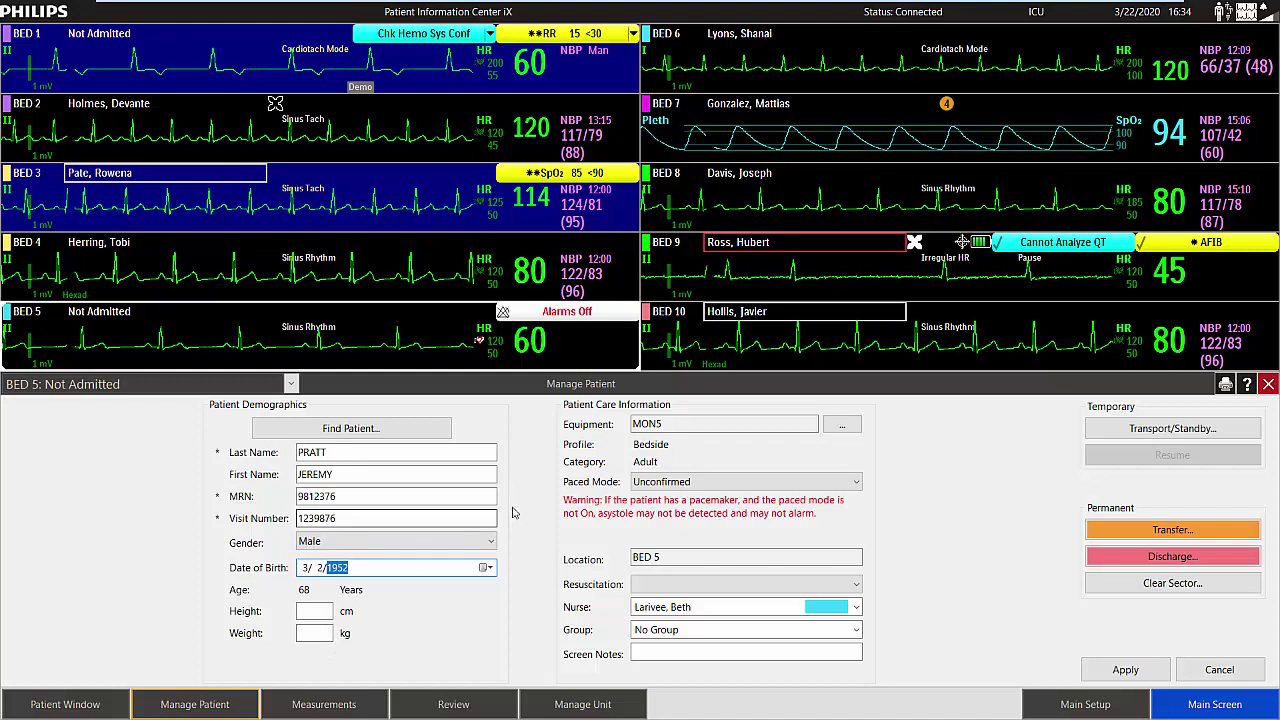
Set resuscitation to Full, group to Pulmonary, add the physician's name as a screen note, and save.
{"action": "left_click", "coordinate": [808, 584]}
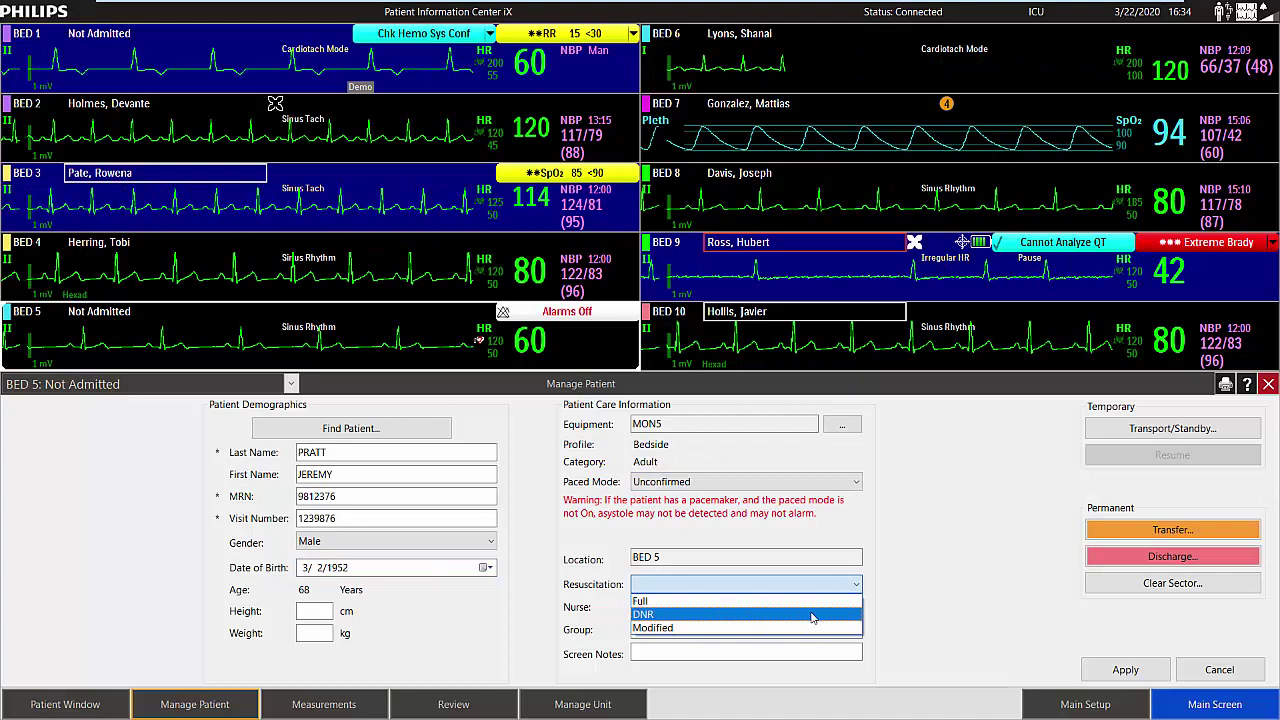
{"action": "left_click", "coordinate": [810, 601]}
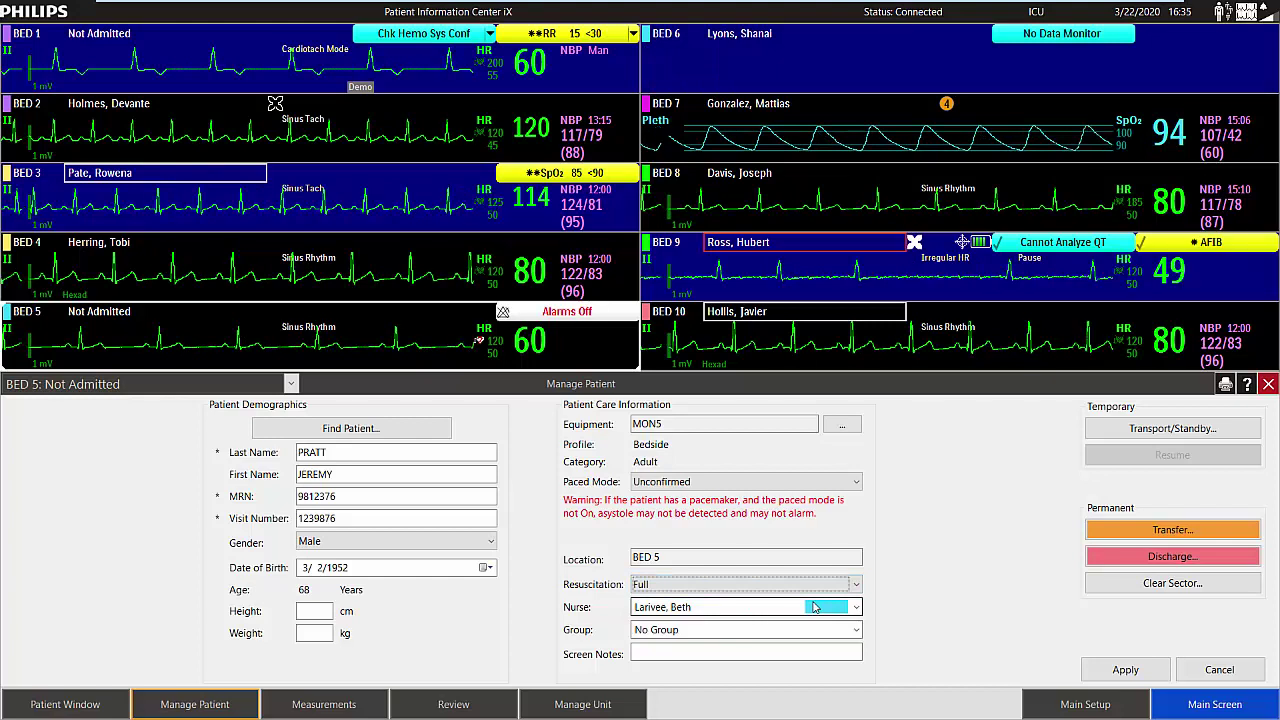
{"action": "left_click", "coordinate": [805, 629]}
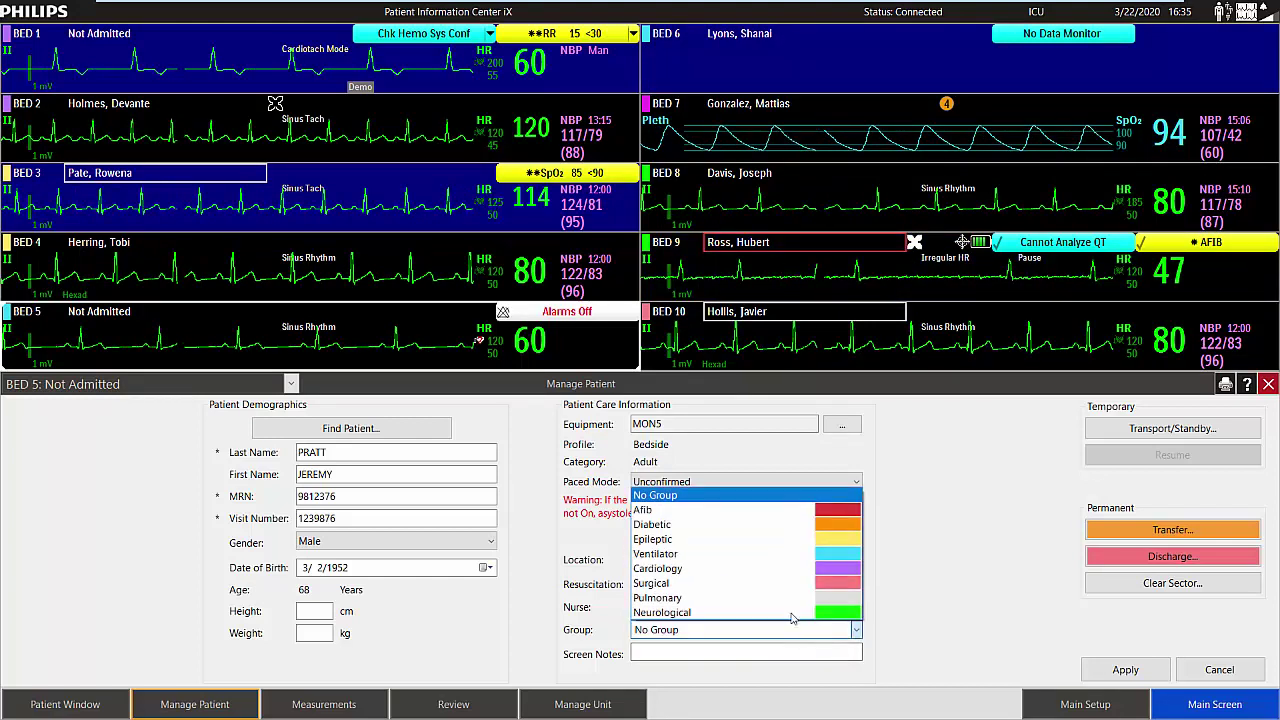
{"action": "left_click", "coordinate": [828, 598]}
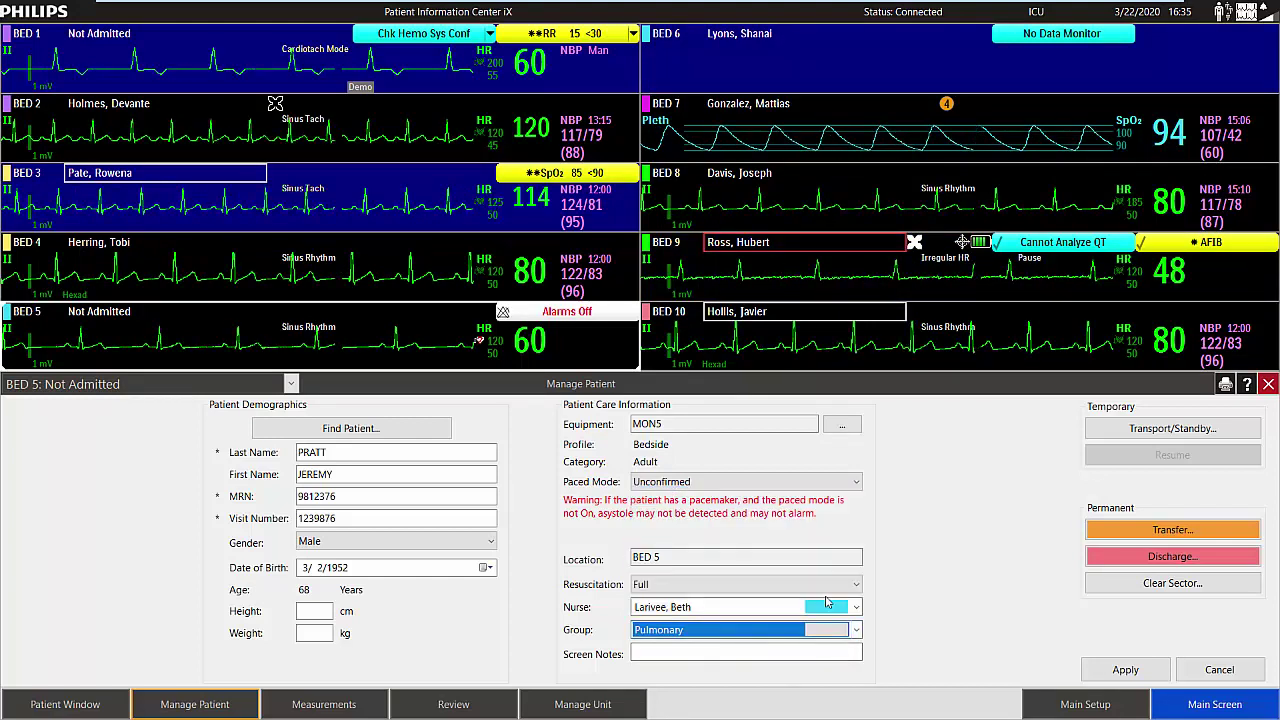
{"action": "left_click", "coordinate": [728, 652]}
{"action": "type", "text": "DR. "}
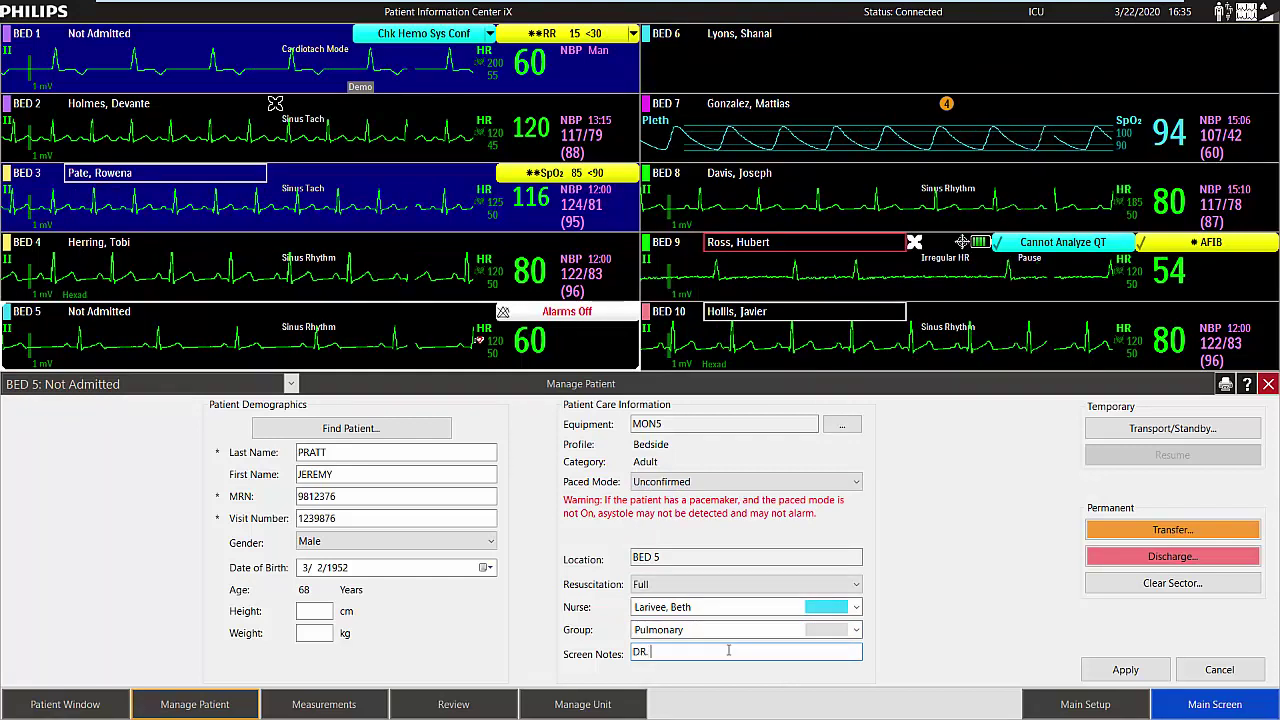
{"action": "type", "text": "LIVINGSTON"}
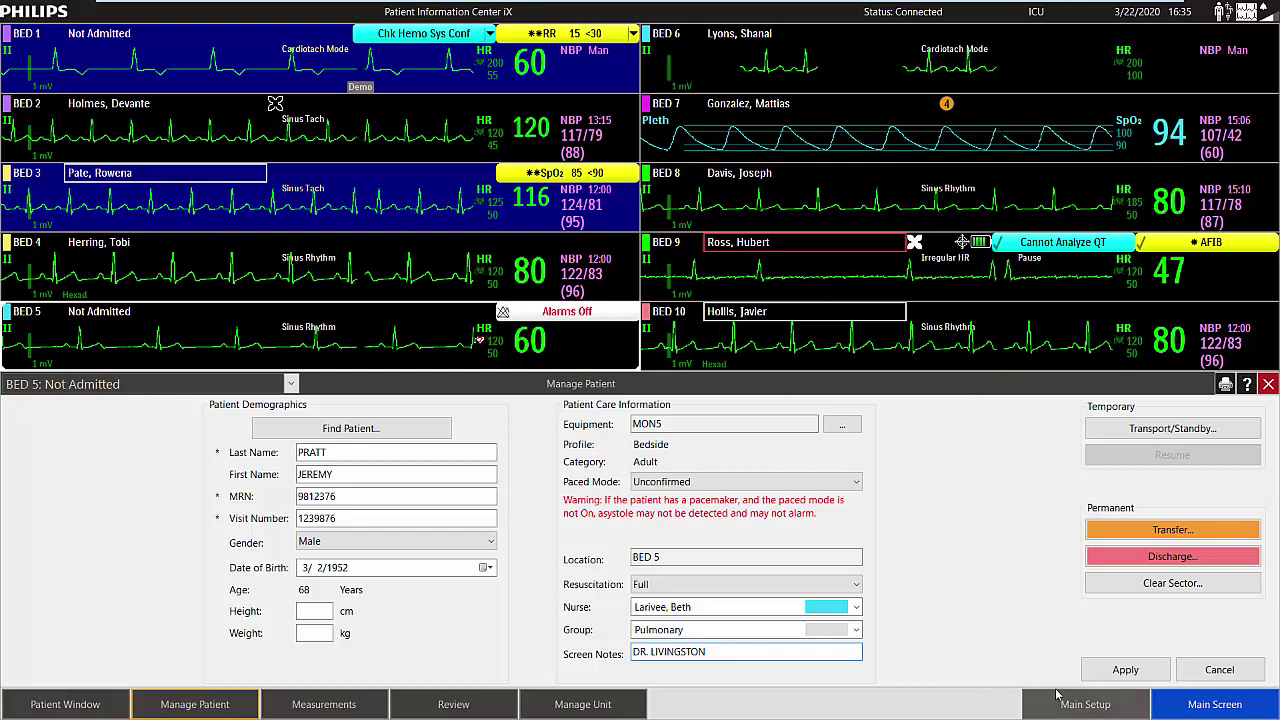
{"action": "left_click", "coordinate": [1118, 670]}
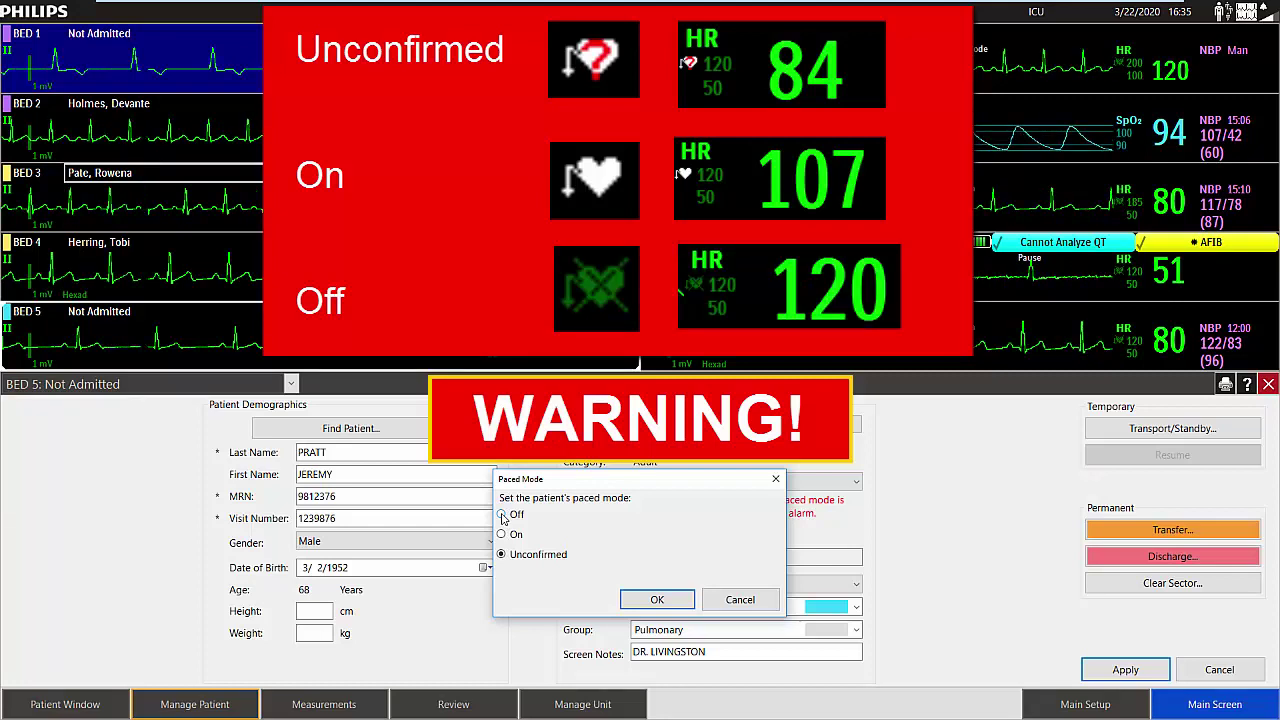
Admit the Bed 5 patient with paced mode Off and return to the all-bed overview.
{"action": "left_click", "coordinate": [502, 515]}
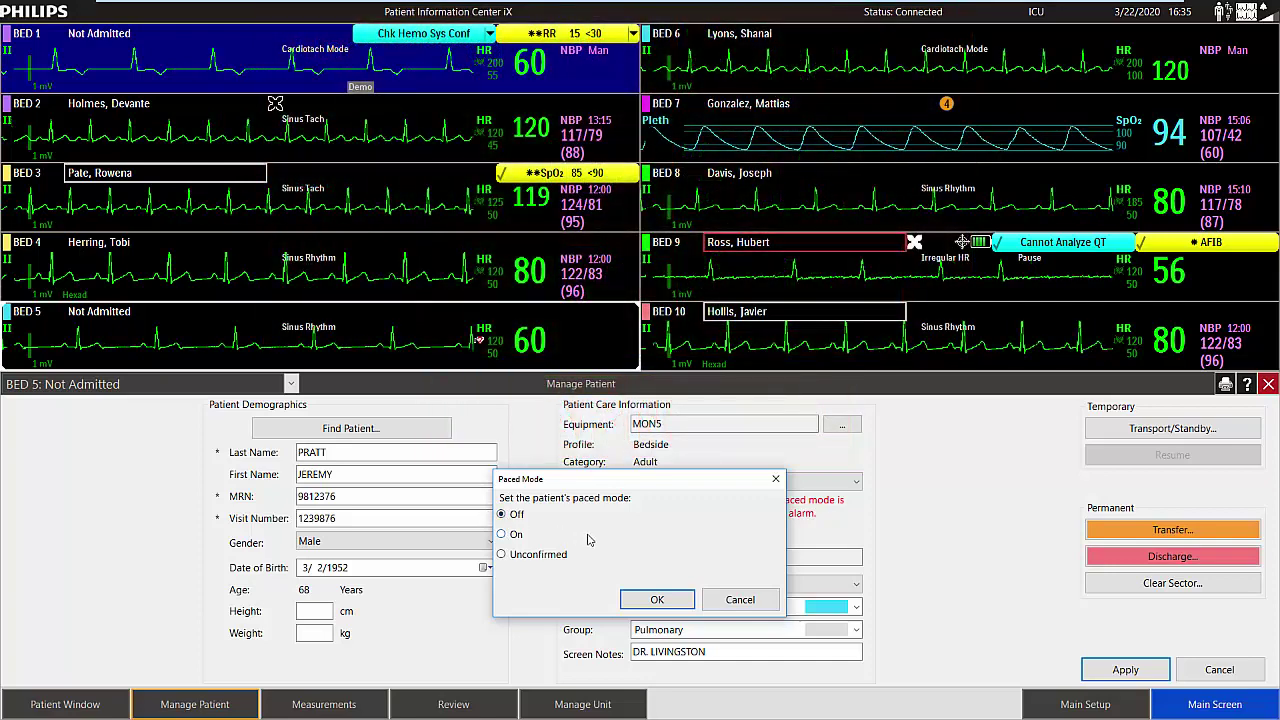
{"action": "left_click", "coordinate": [657, 599]}
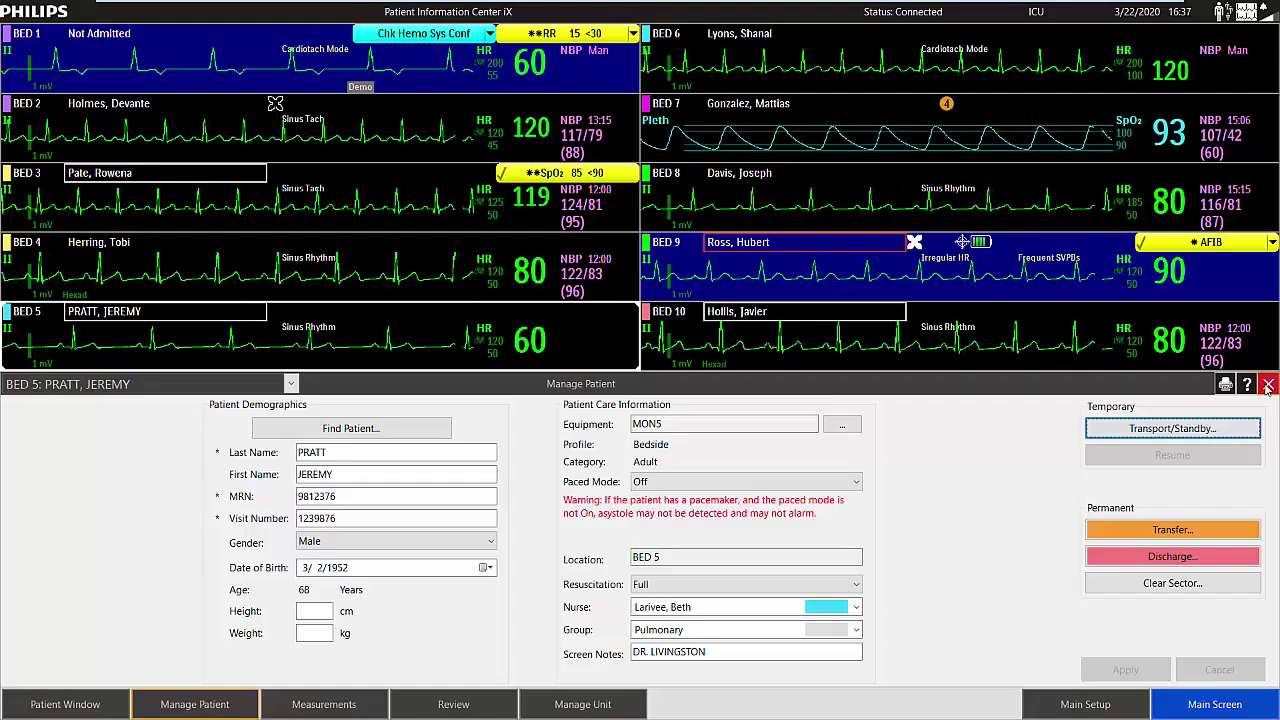
{"action": "left_click", "coordinate": [1267, 388]}
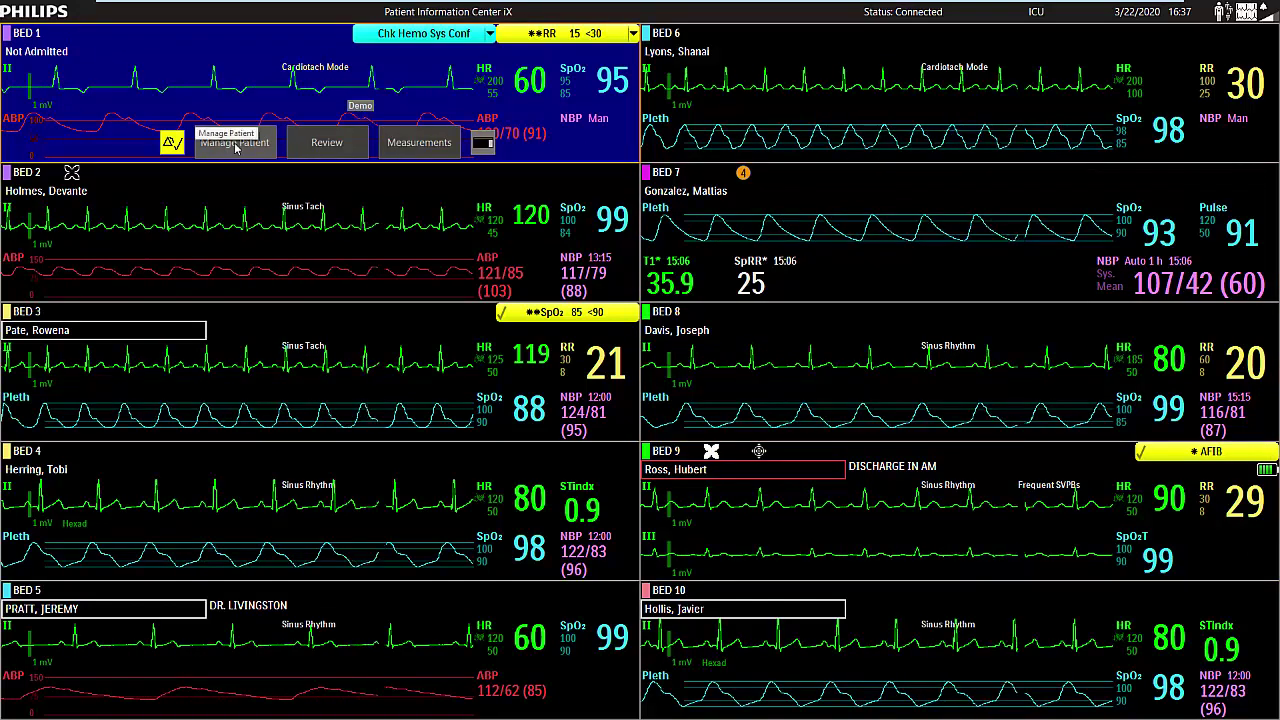
Find the existing patient by MRN for Bed 1 and confirm admitting them there.
{"action": "left_click", "coordinate": [235, 143]}
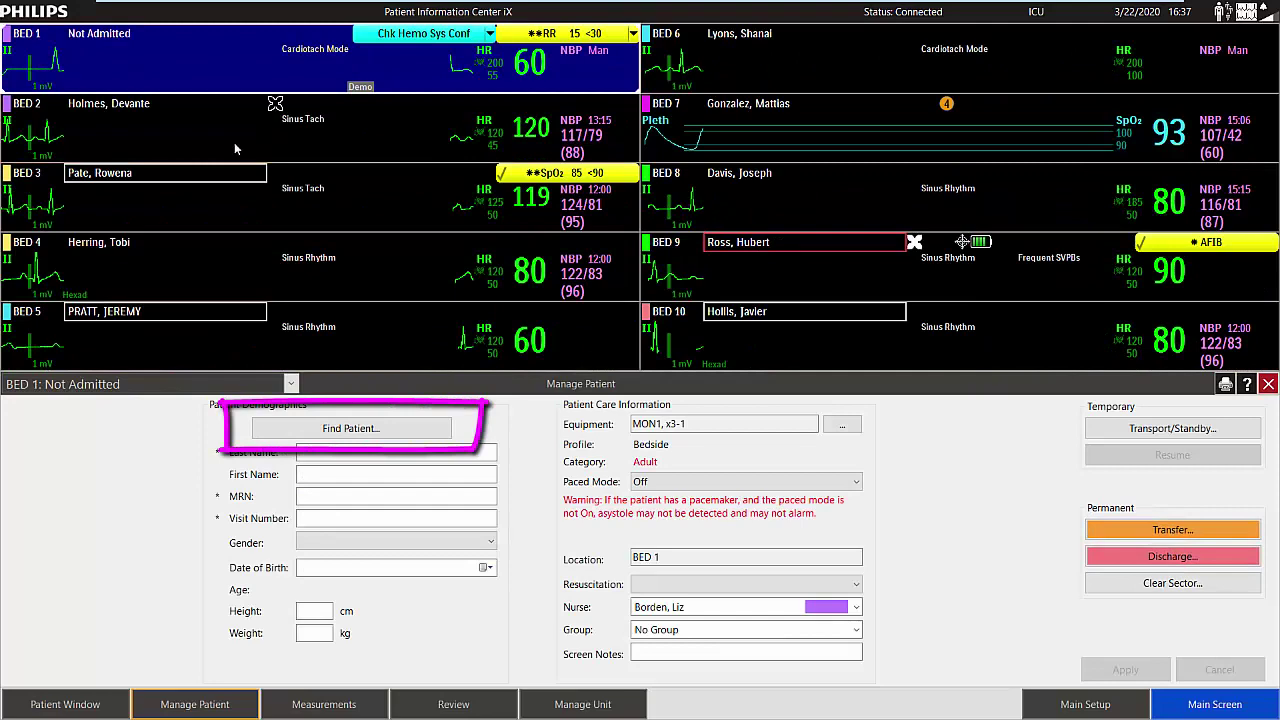
{"action": "left_click", "coordinate": [318, 432]}
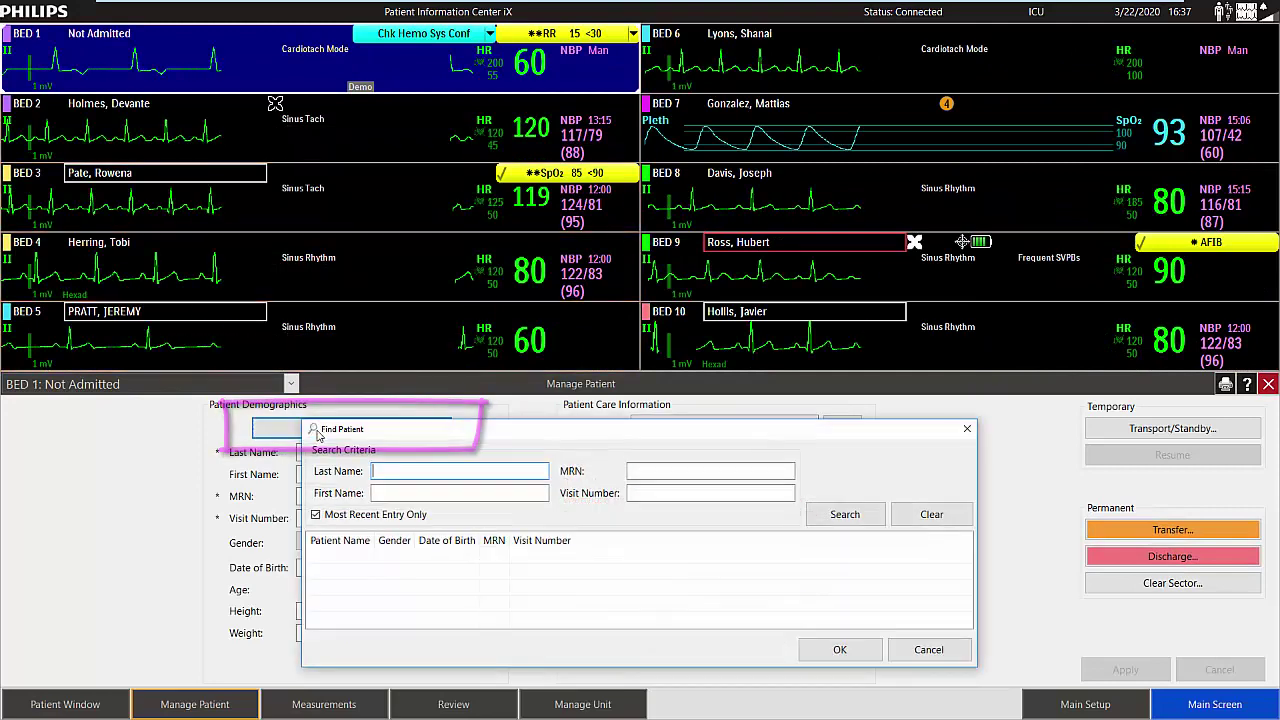
{"action": "left_click", "coordinate": [646, 470]}
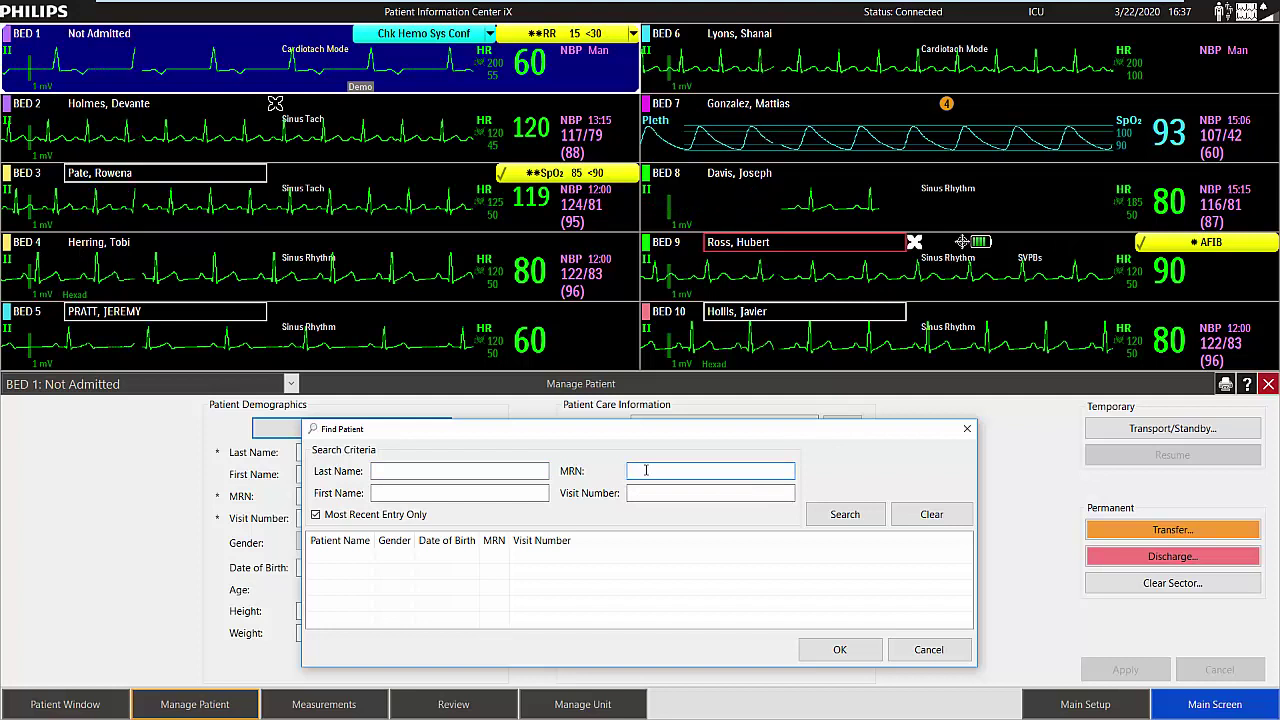
{"action": "type", "text": "654987321"}
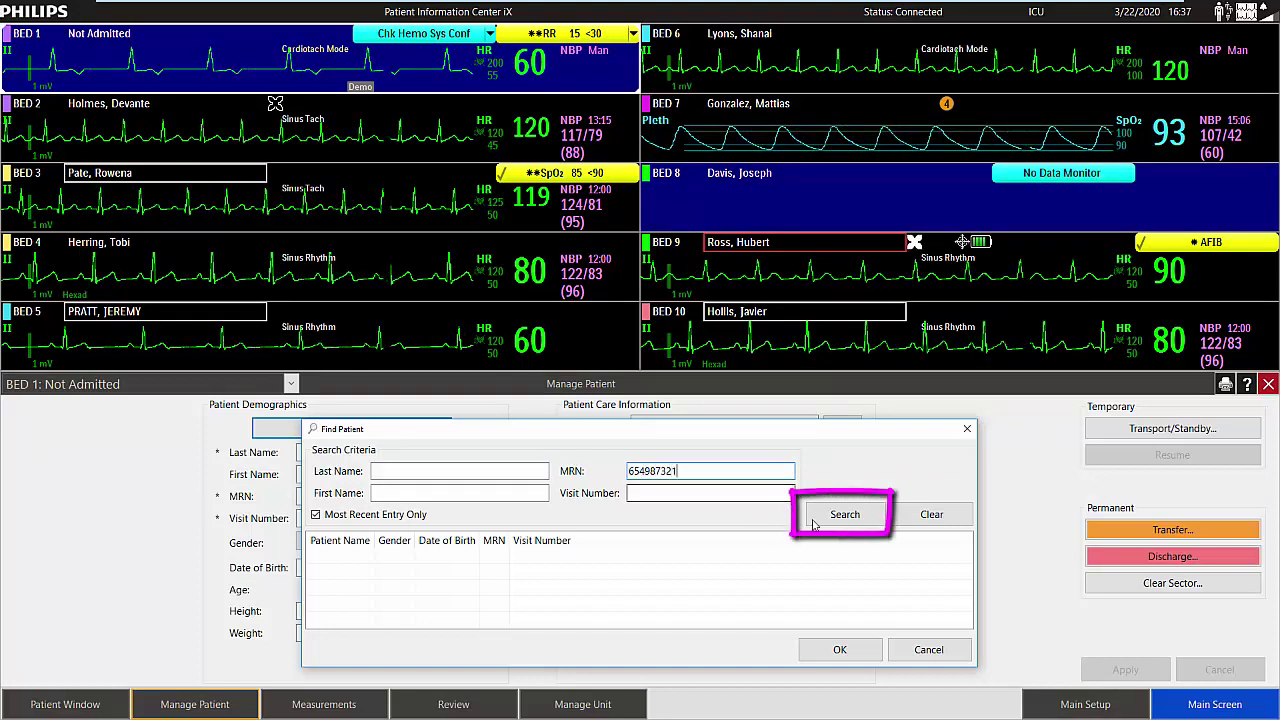
{"action": "left_click", "coordinate": [842, 515]}
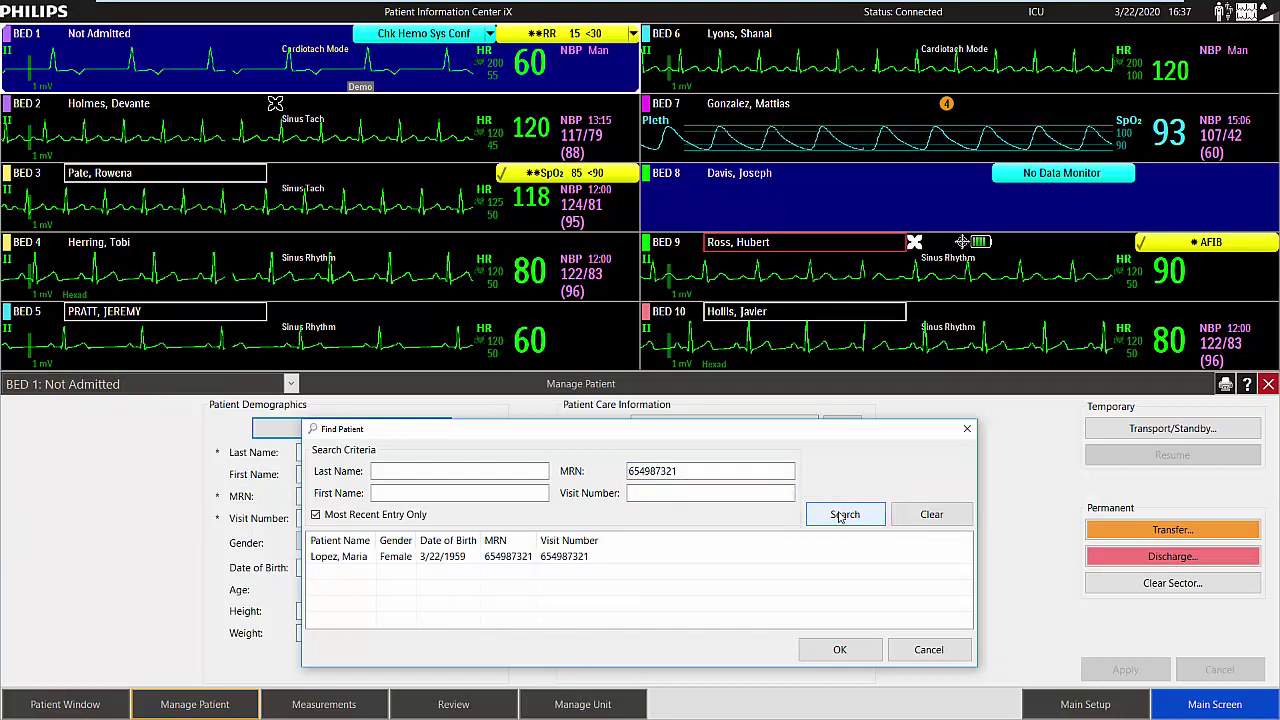
{"action": "left_click", "coordinate": [463, 558]}
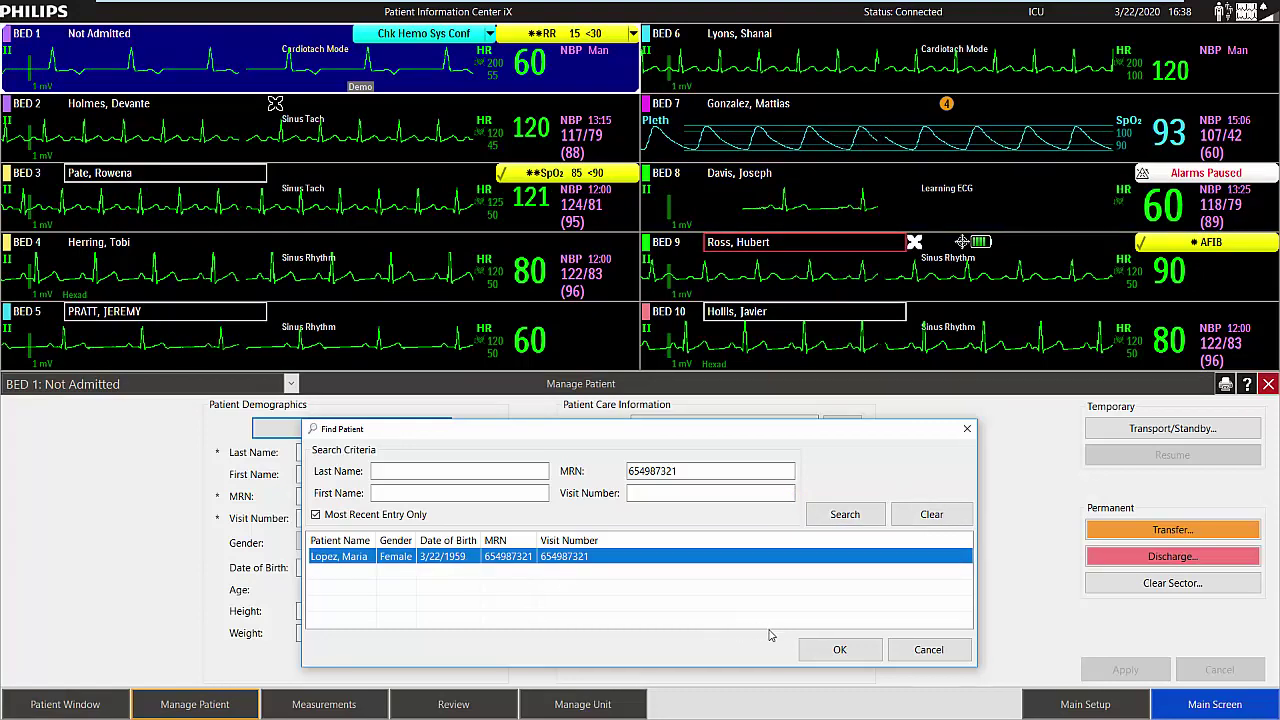
{"action": "left_click", "coordinate": [830, 652]}
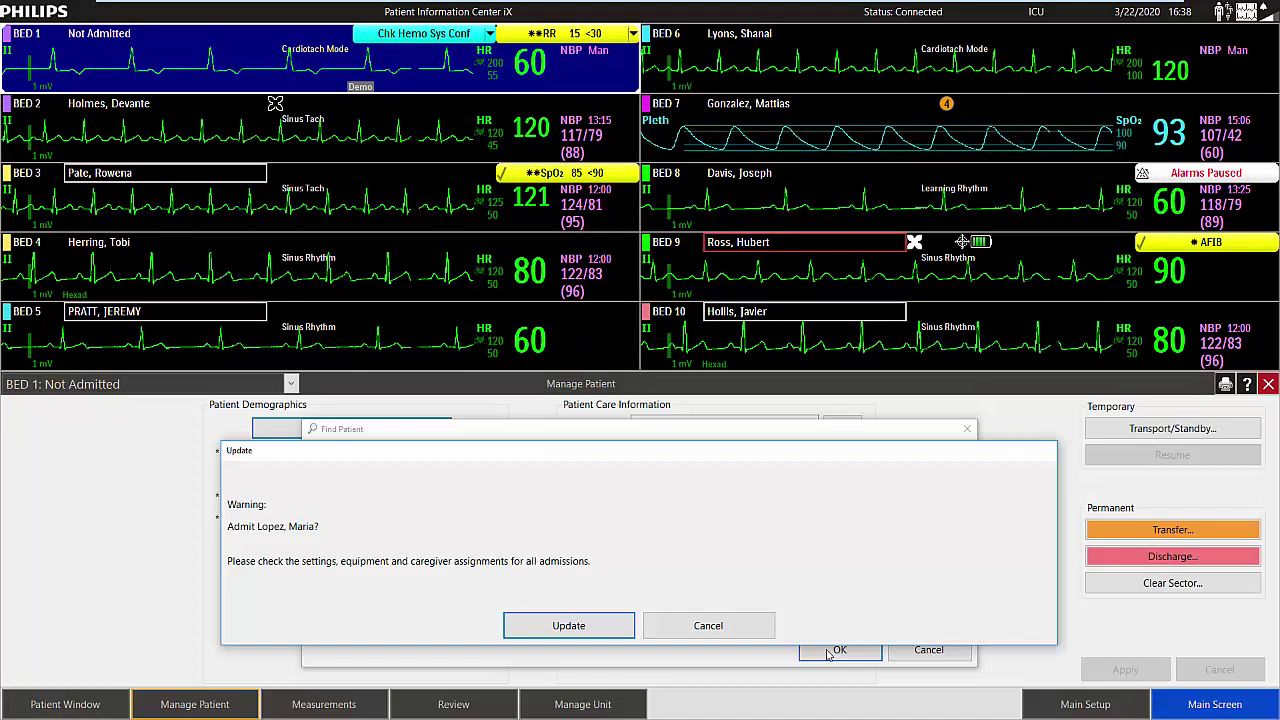
{"action": "left_click", "coordinate": [545, 625]}
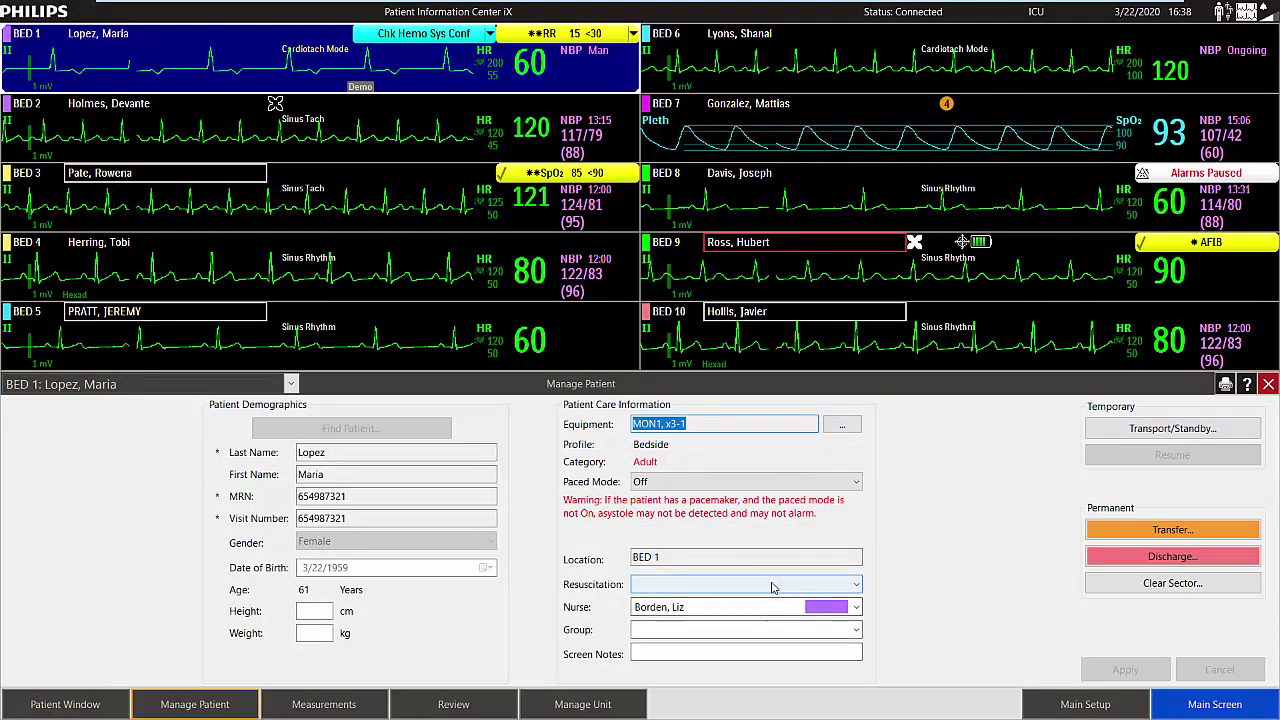
Set Bed 1's resuscitation to DNR and group to Diabetic, and save.
{"action": "left_click", "coordinate": [770, 585]}
{"action": "left_click", "coordinate": [695, 615]}
{"action": "left_click", "coordinate": [700, 630]}
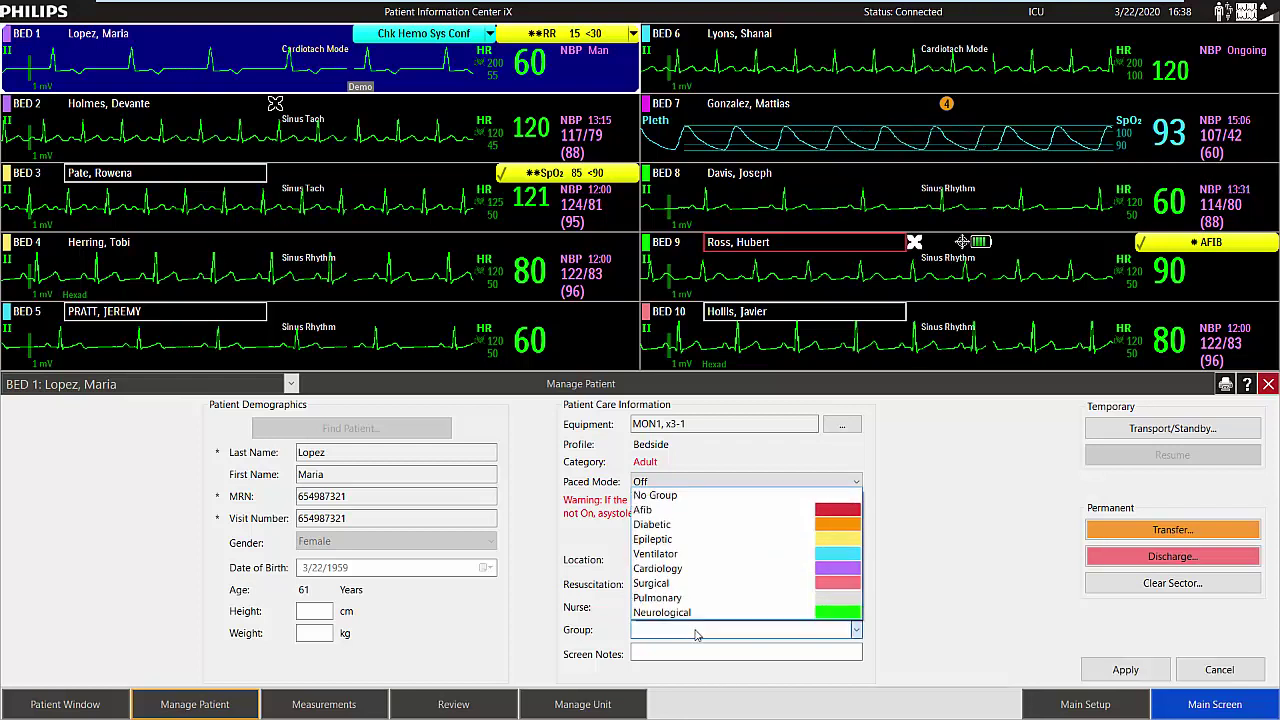
{"action": "left_click", "coordinate": [650, 524]}
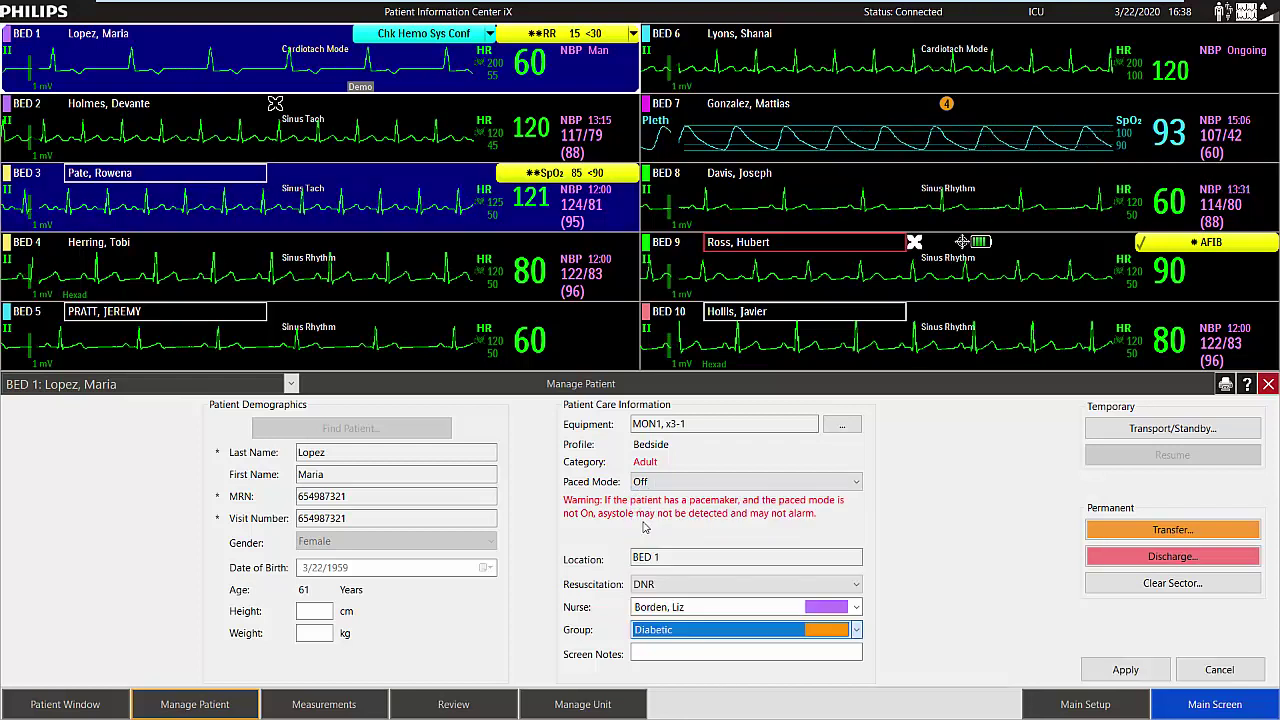
{"action": "left_click", "coordinate": [1125, 670]}
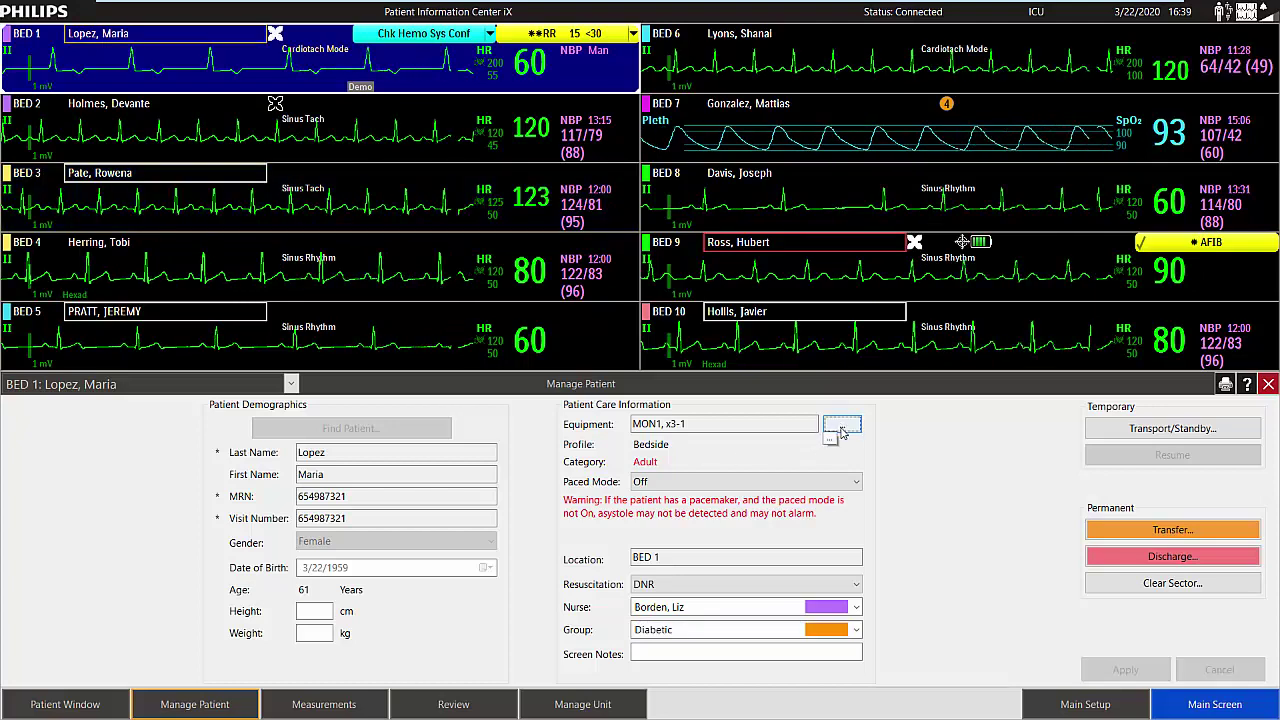
{"action": "left_click", "coordinate": [841, 429]}
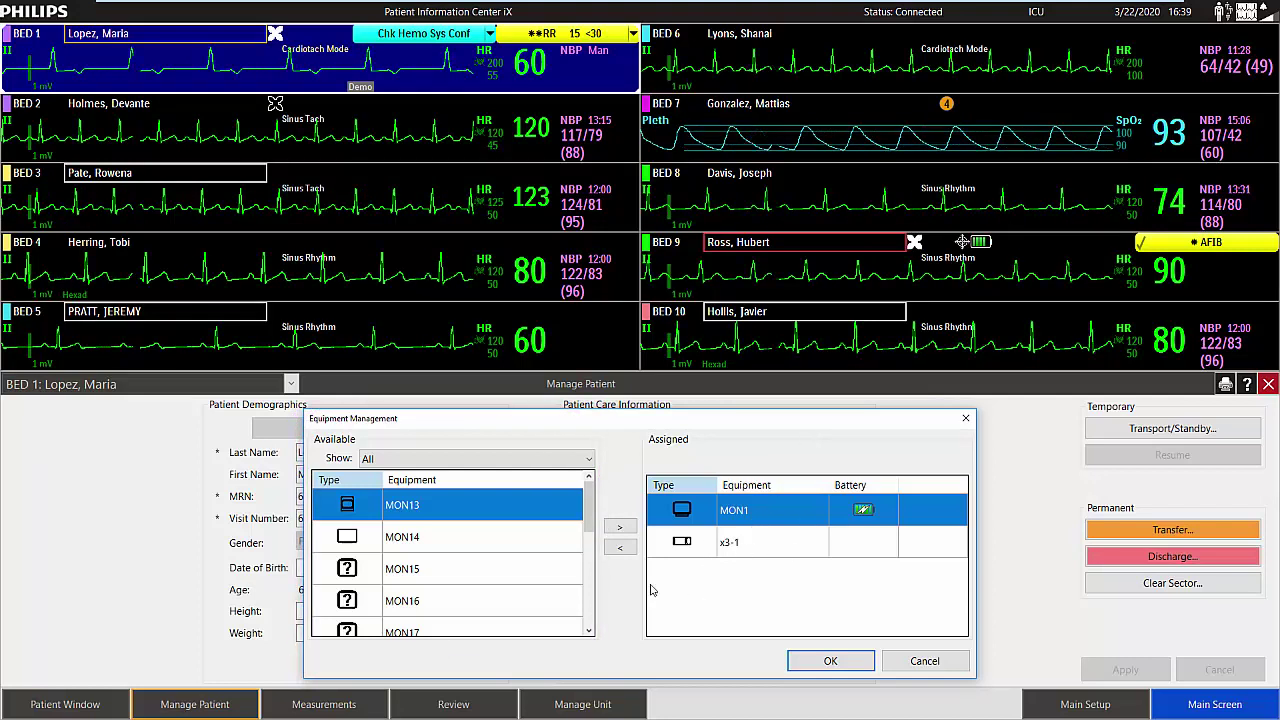
Assign the MX40-1 telemetry device to Bed 1 alongside MON1 and x3-1.
{"action": "left_click_drag", "start_coordinate": [589, 514], "coordinate": [589, 558]}
{"action": "left_click", "coordinate": [506, 568]}
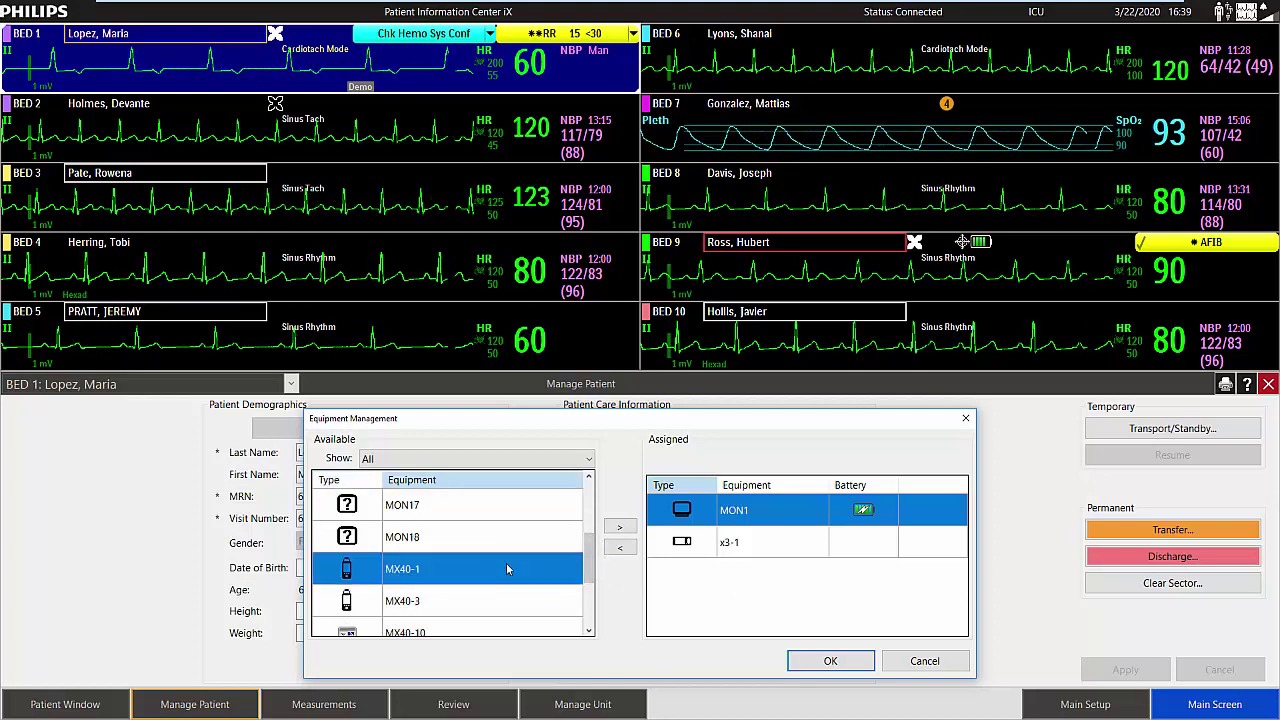
{"action": "left_click", "coordinate": [620, 529]}
{"action": "left_click", "coordinate": [830, 660]}
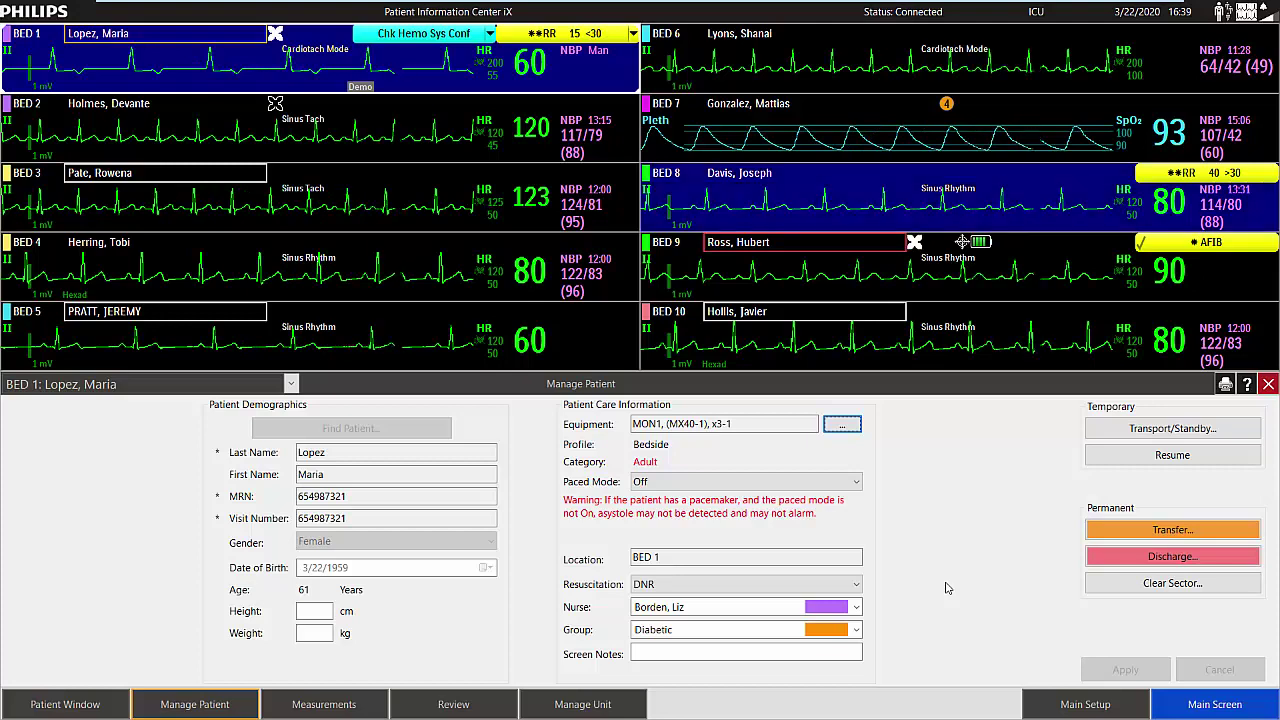
{"action": "left_click", "coordinate": [1192, 430]}
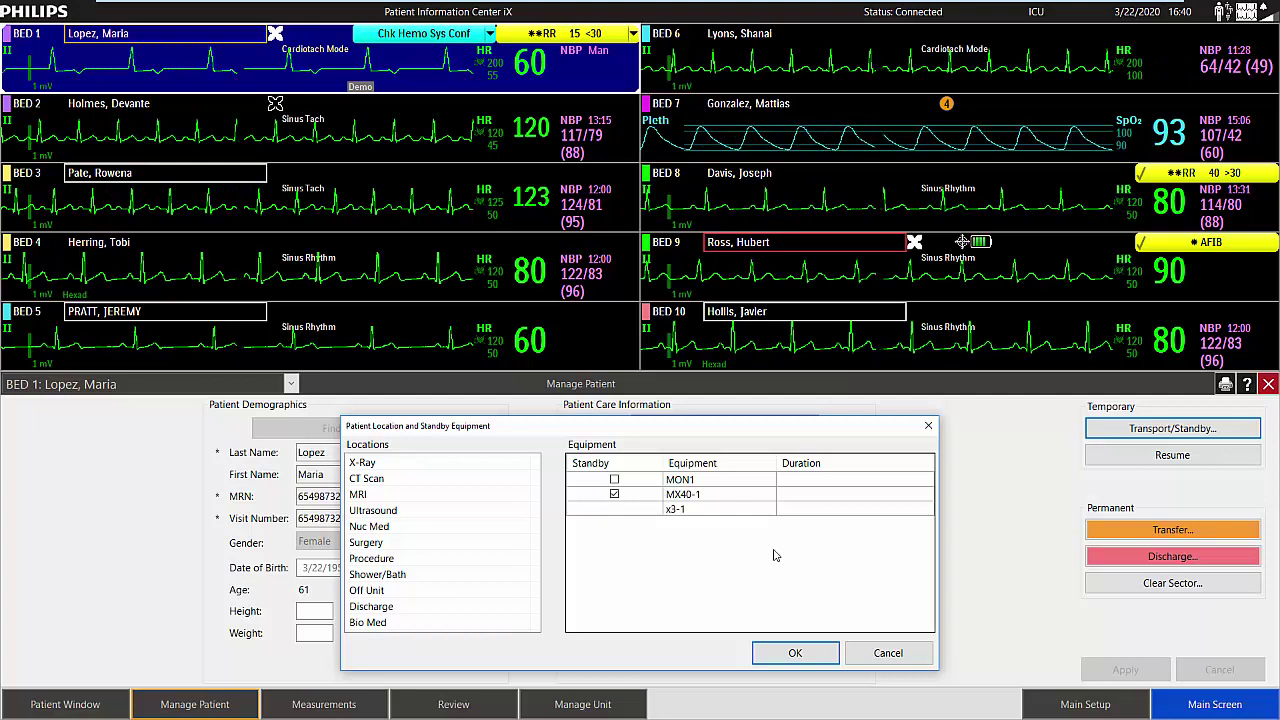
Put Bed 1 on standby at MRI with both MON1 and MX40-1 suspended.
{"action": "left_click", "coordinate": [358, 495]}
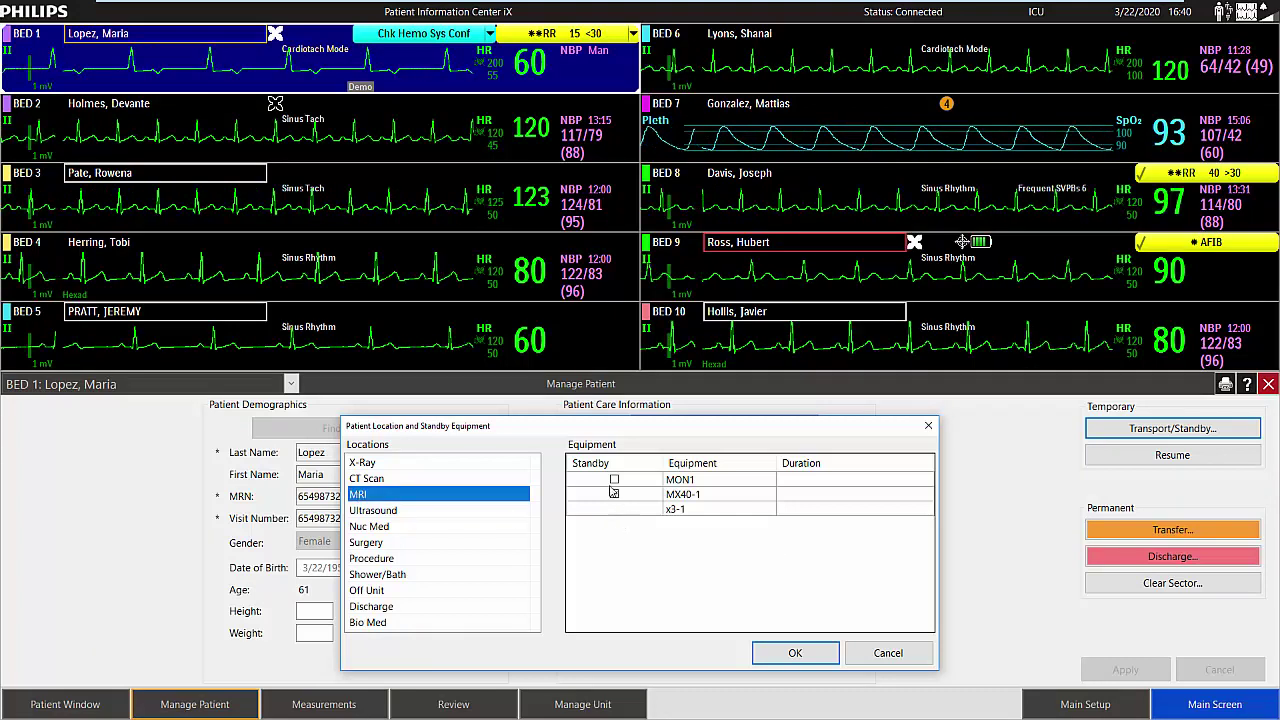
{"action": "left_click", "coordinate": [614, 479]}
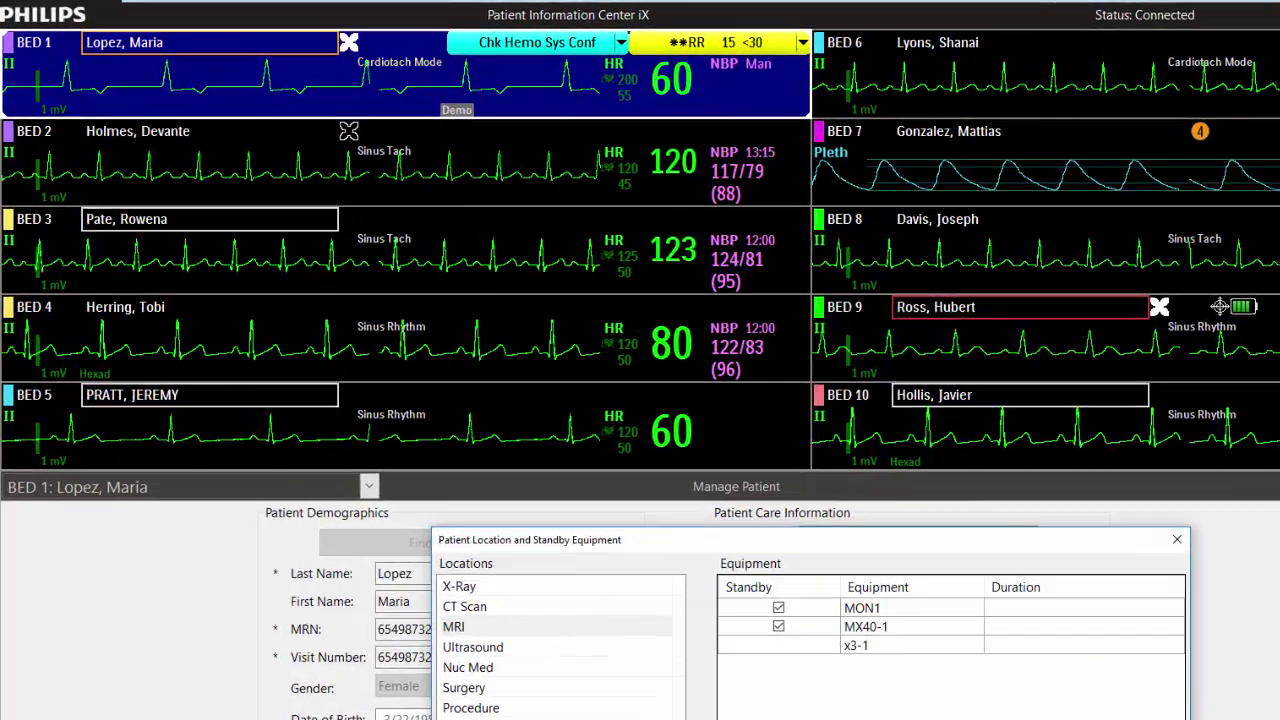
{"action": "left_click", "coordinate": [814, 654]}
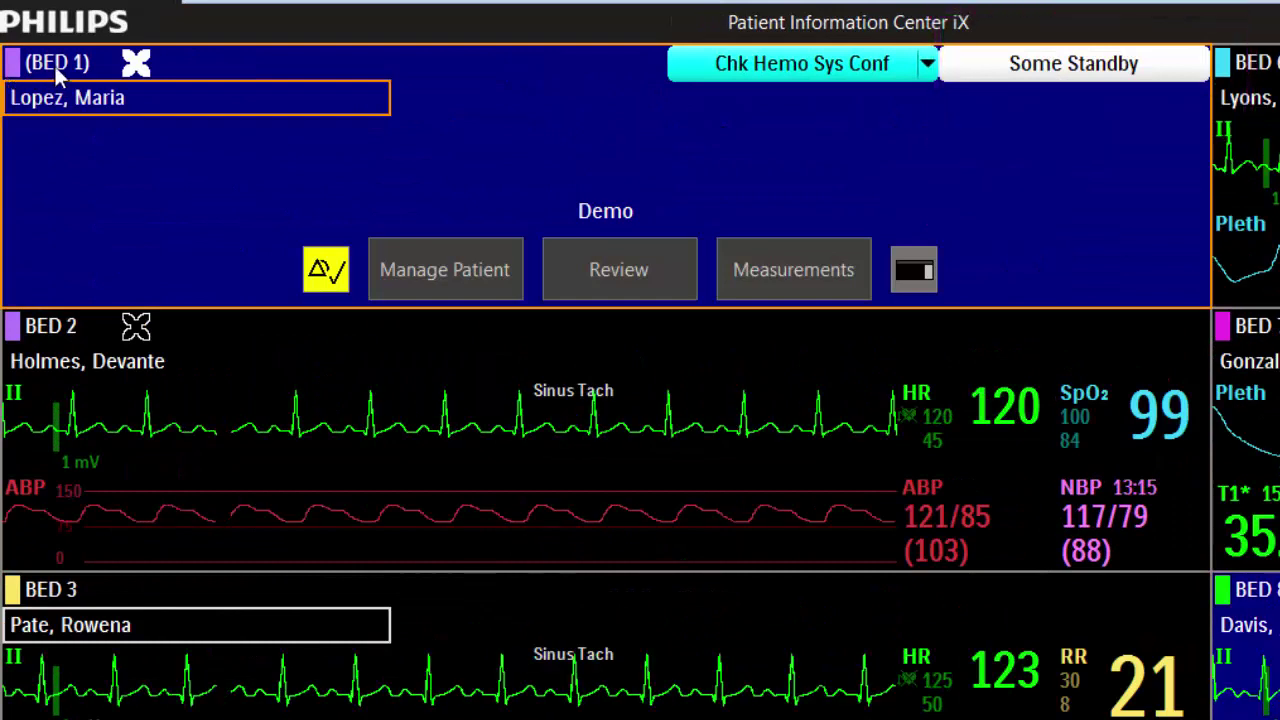
Resume Bed 1 from MRI standby through Manage Patient so it shows BED 1 again.
{"action": "mouse_move", "coordinate": [55, 66]}
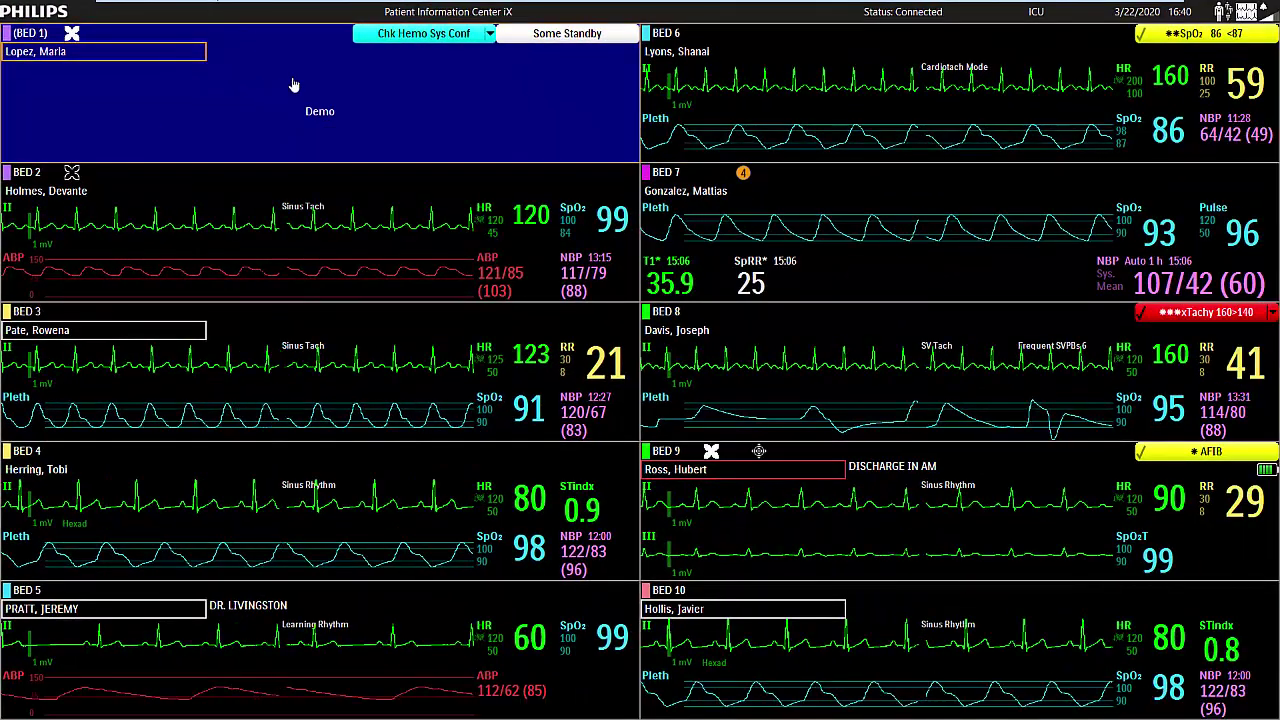
{"action": "mouse_move", "coordinate": [290, 90]}
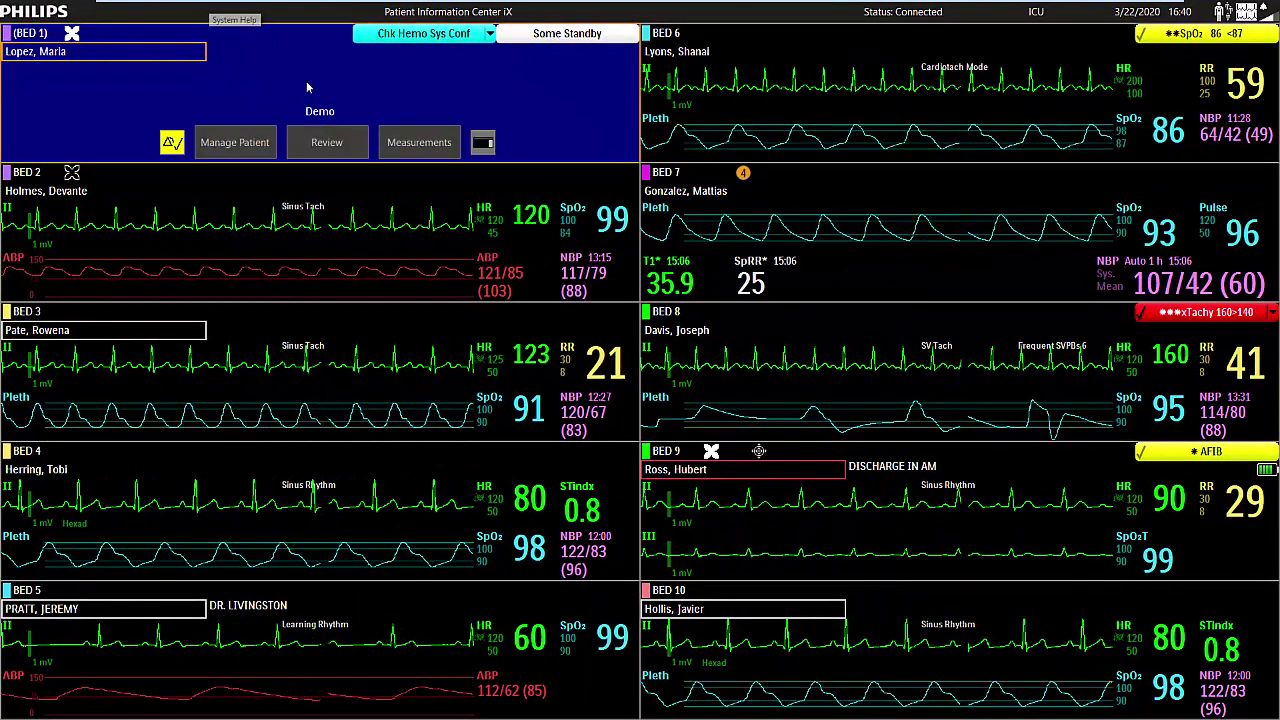
{"action": "left_click", "coordinate": [250, 143]}
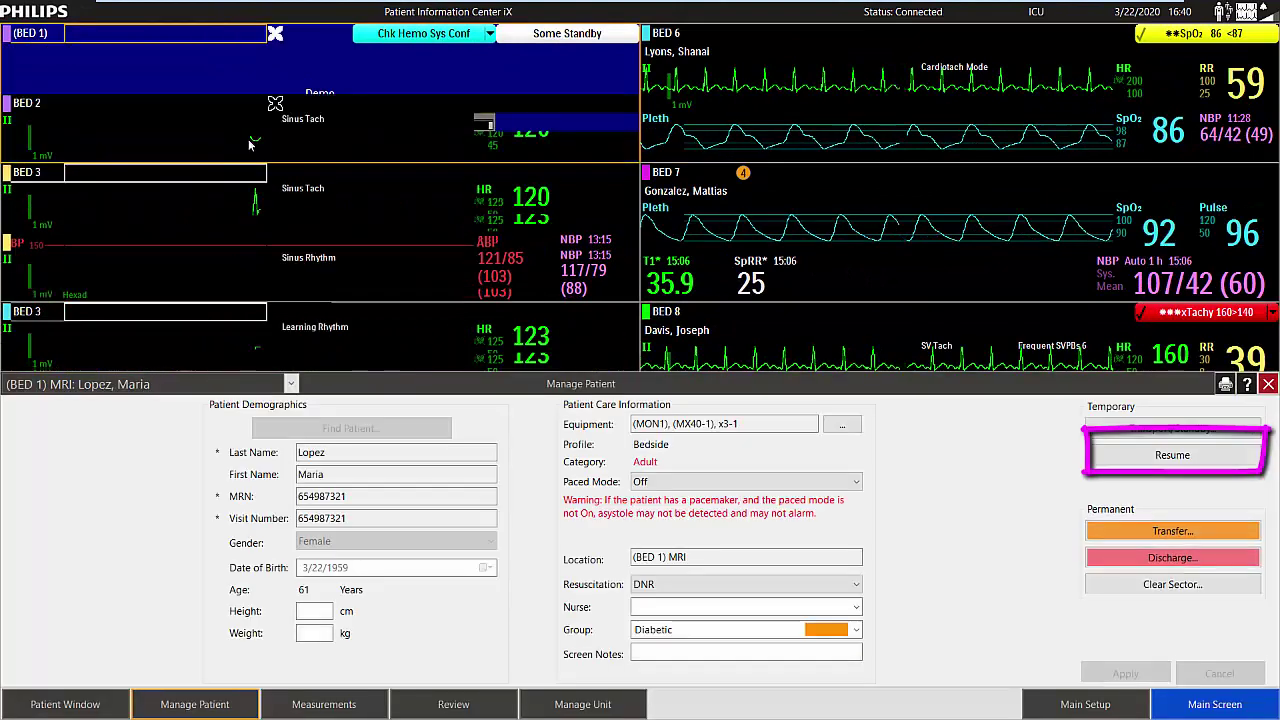
{"action": "left_click", "coordinate": [1197, 463]}
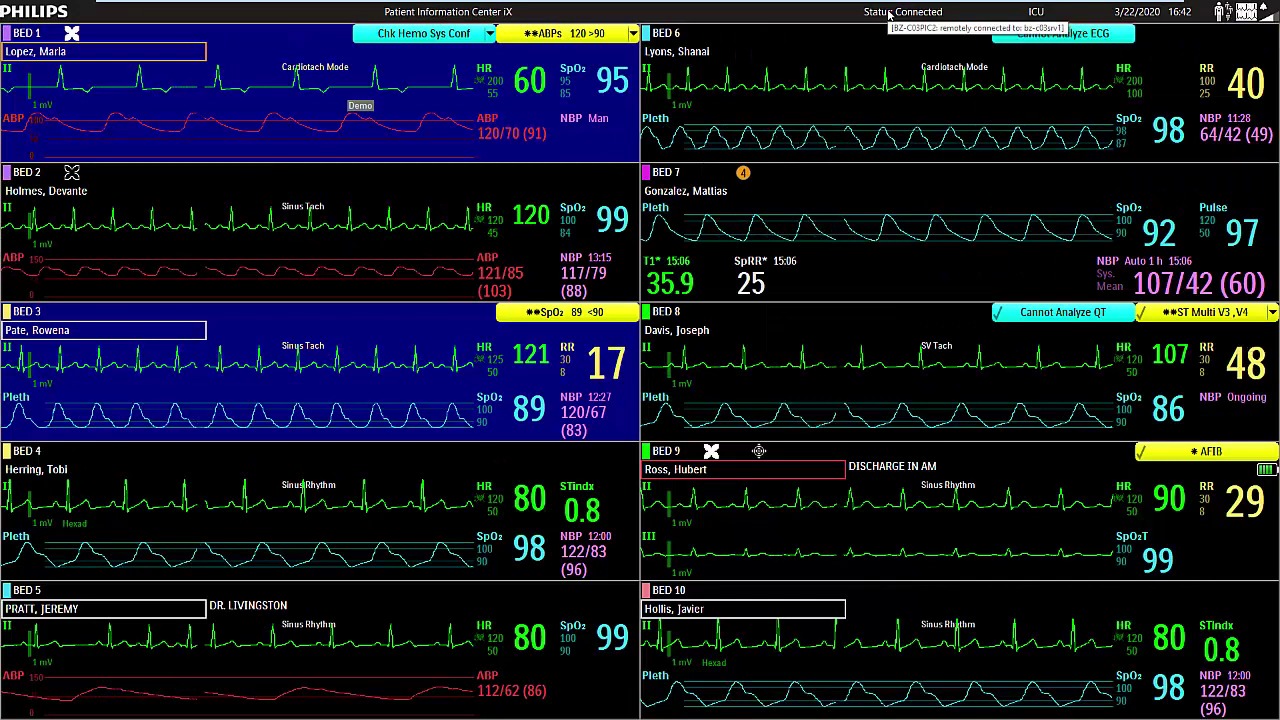
{"action": "left_click", "coordinate": [400, 140]}
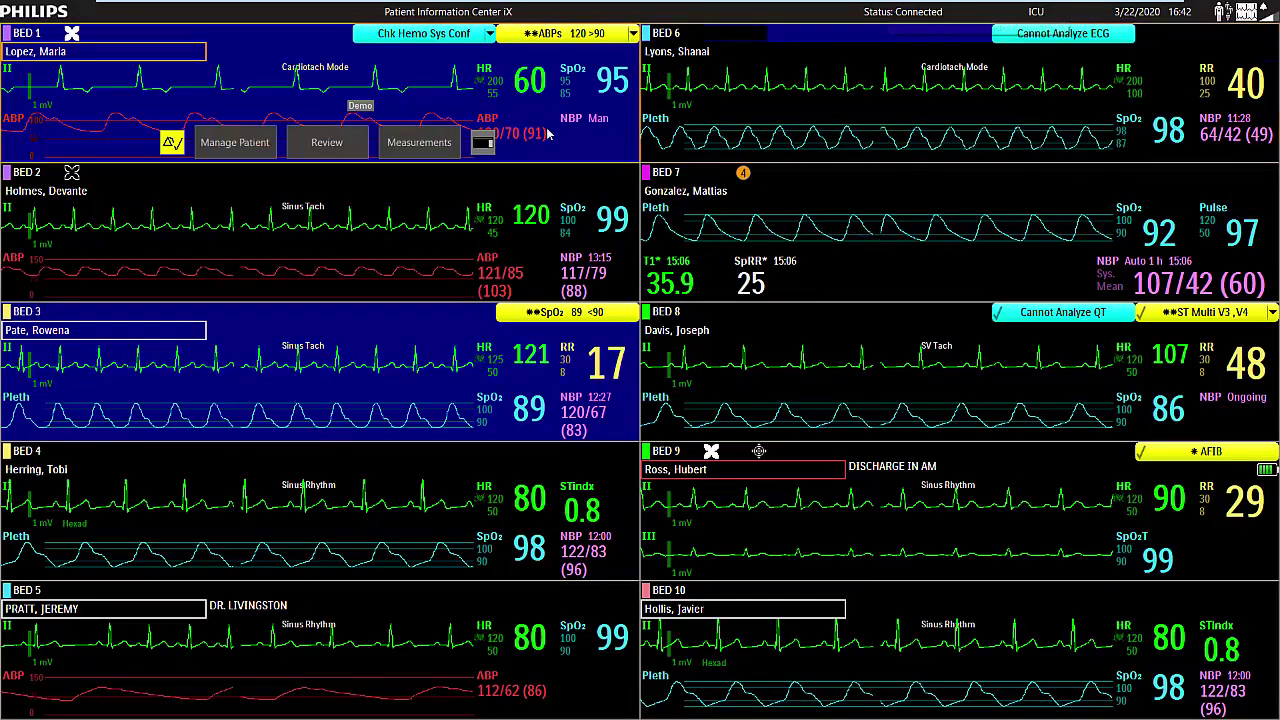
{"action": "left_click", "coordinate": [418, 142]}
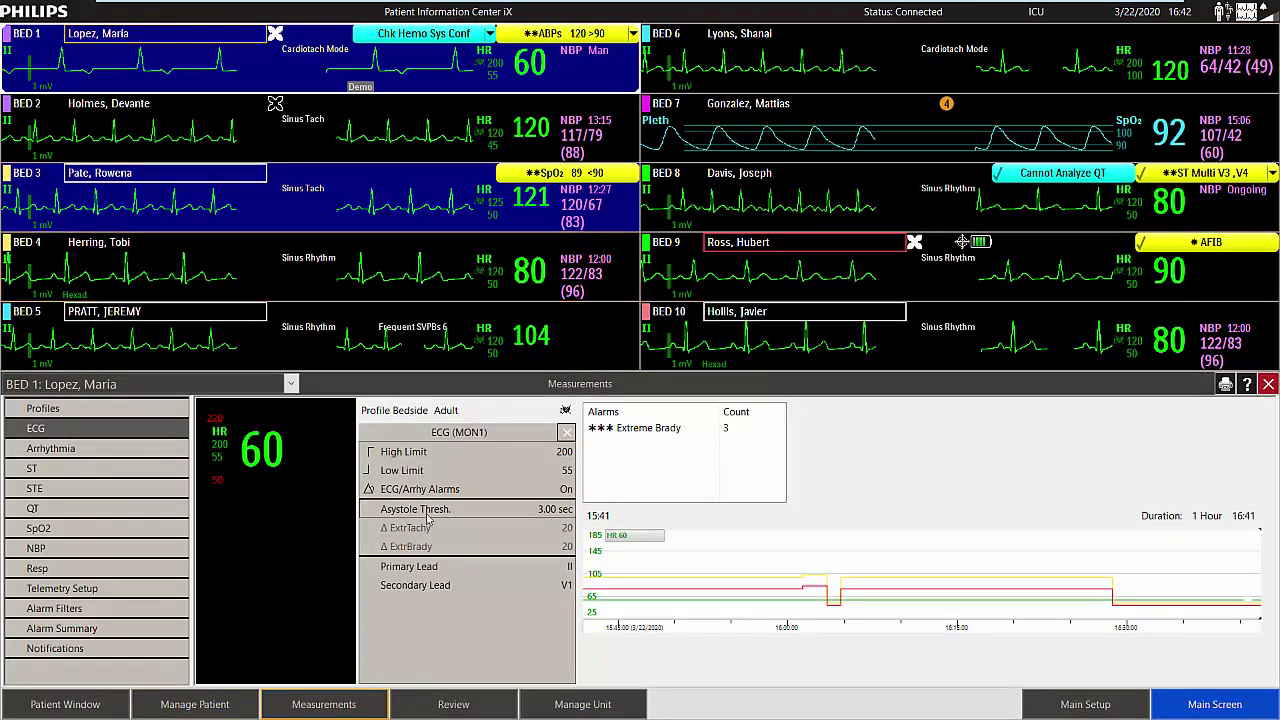
{"action": "left_click", "coordinate": [562, 474]}
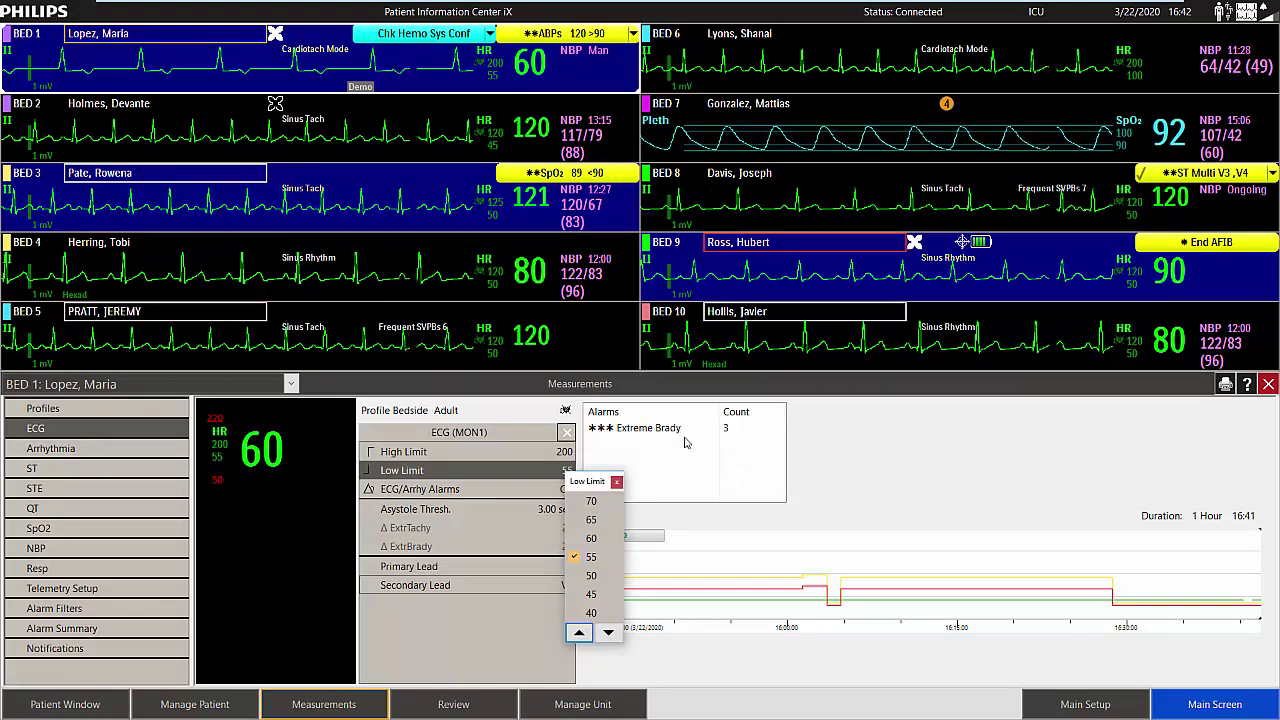
{"action": "left_click", "coordinate": [617, 481]}
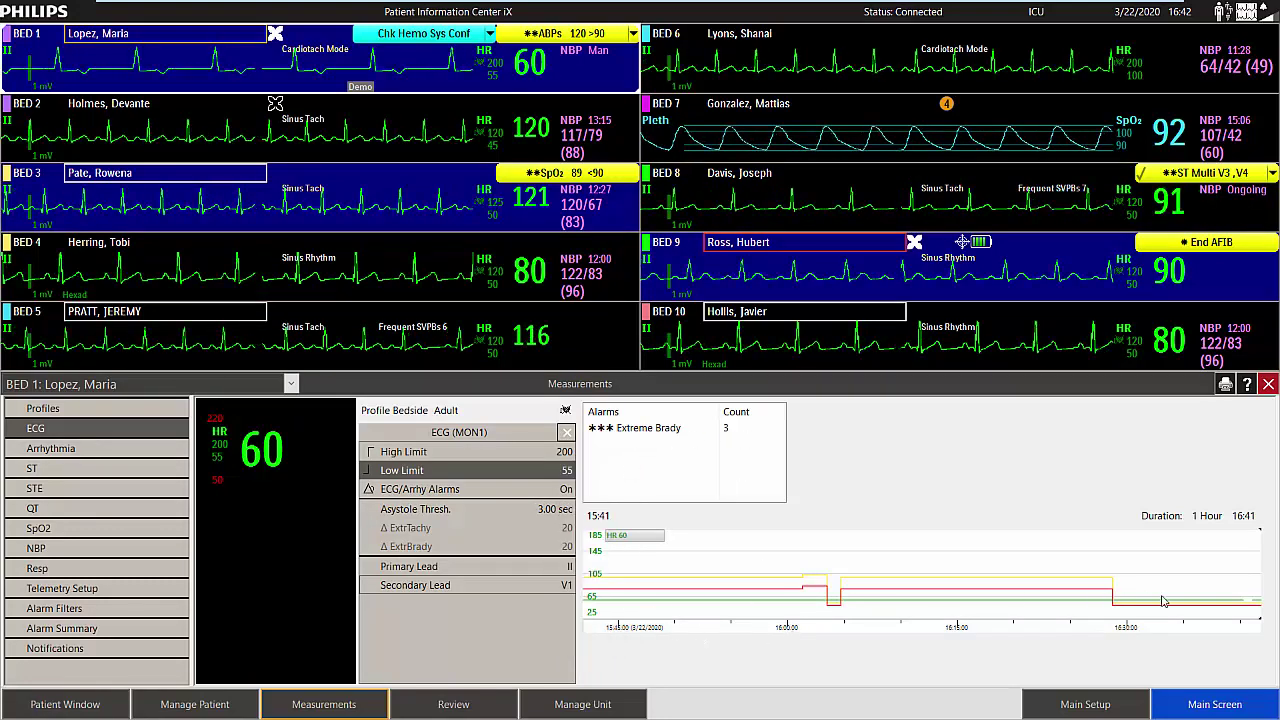
{"action": "left_click", "coordinate": [104, 449]}
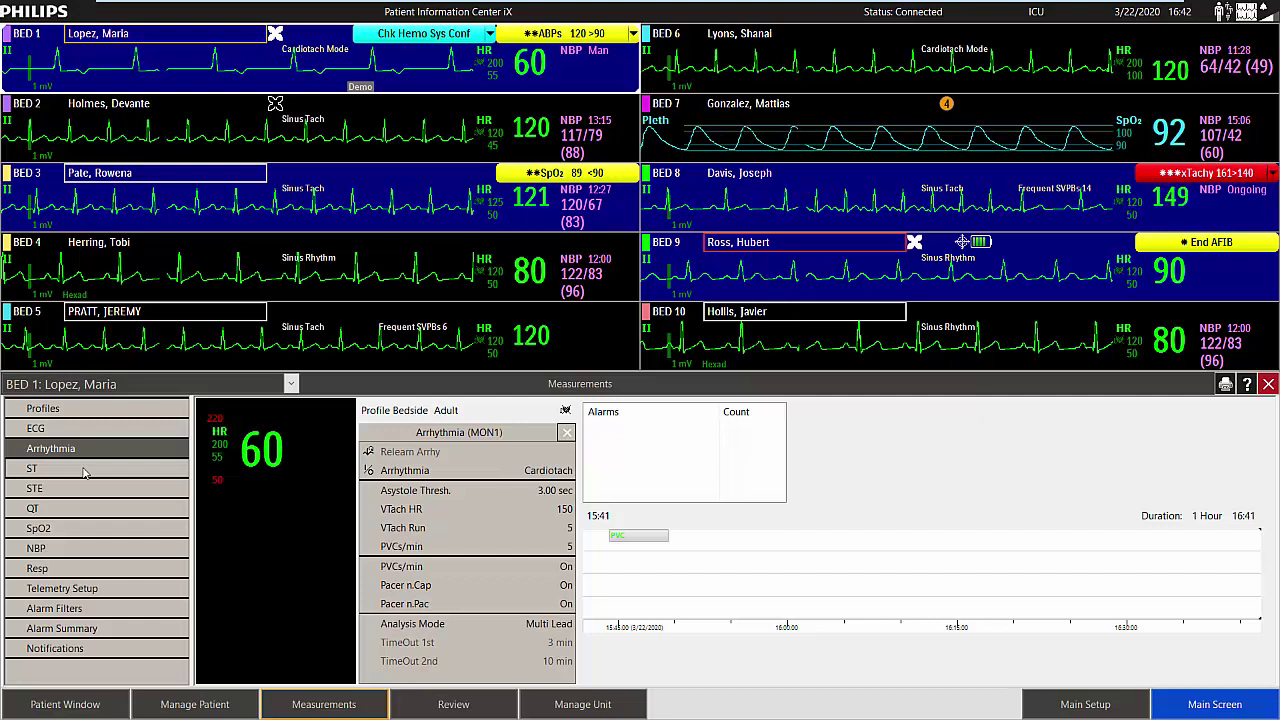
{"action": "left_click", "coordinate": [84, 470]}
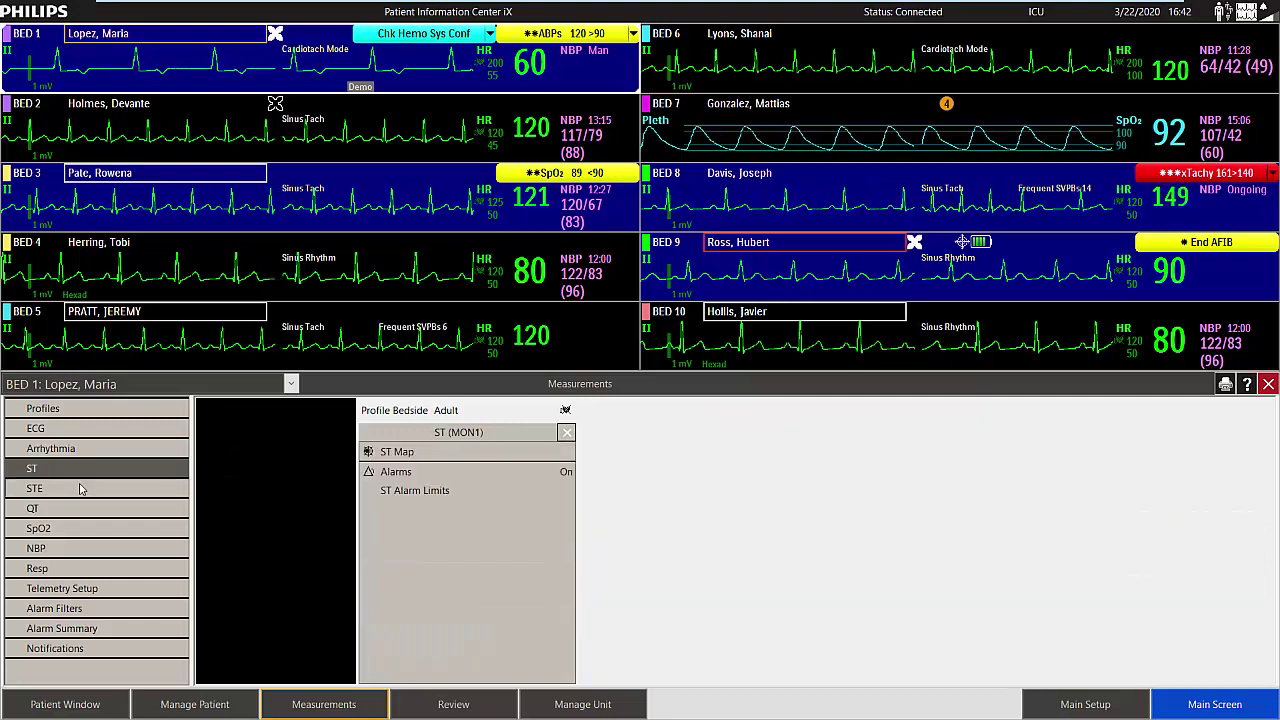
{"action": "left_click", "coordinate": [80, 490]}
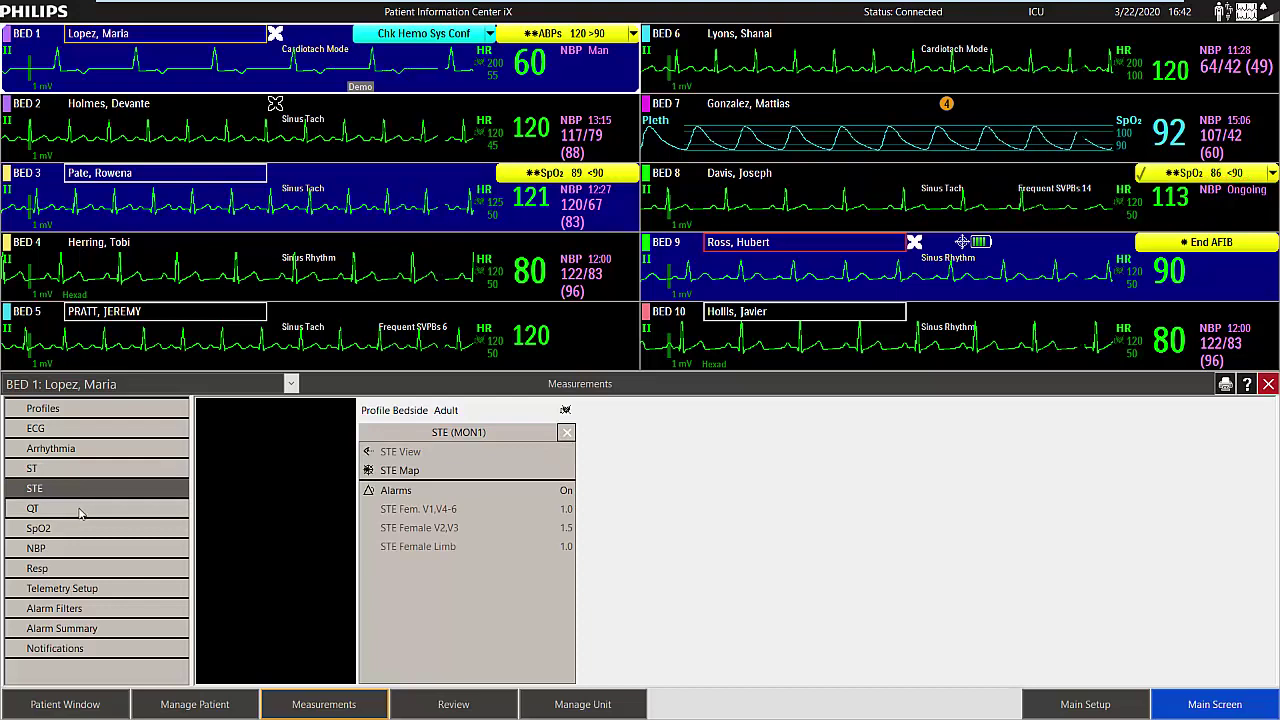
{"action": "left_click", "coordinate": [80, 510]}
{"action": "left_click", "coordinate": [83, 530]}
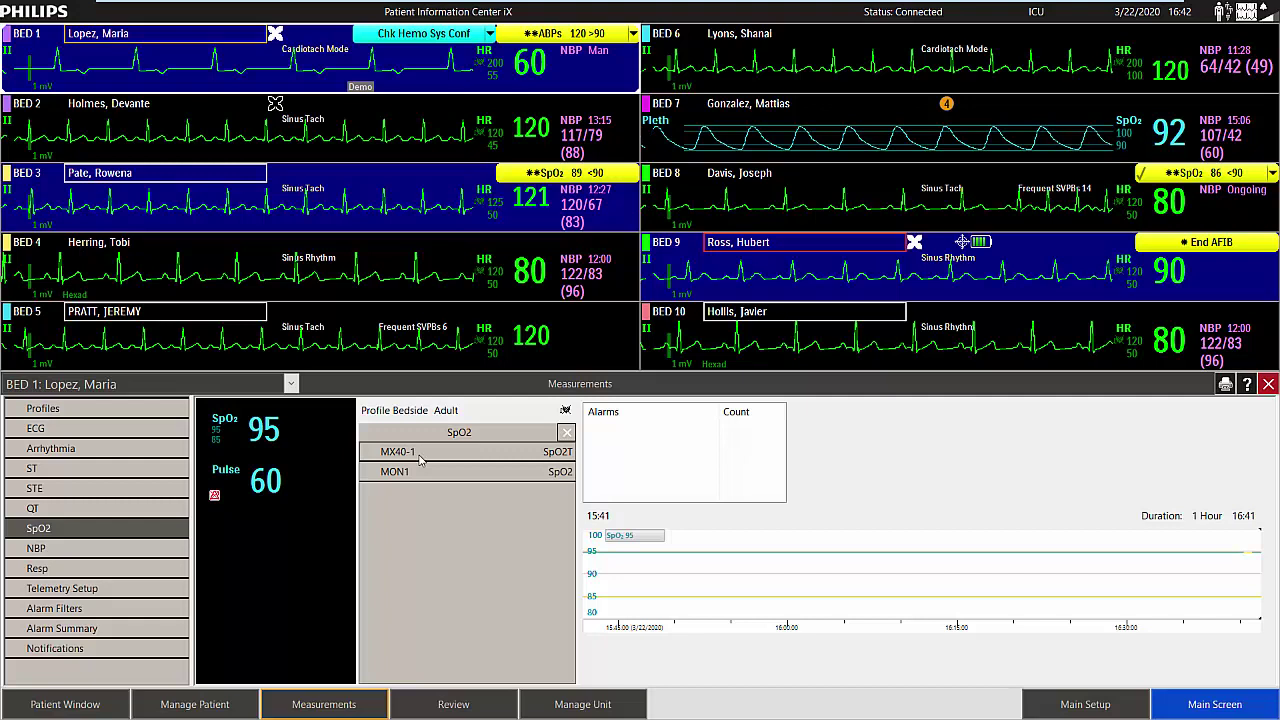
{"action": "left_click", "coordinate": [420, 455]}
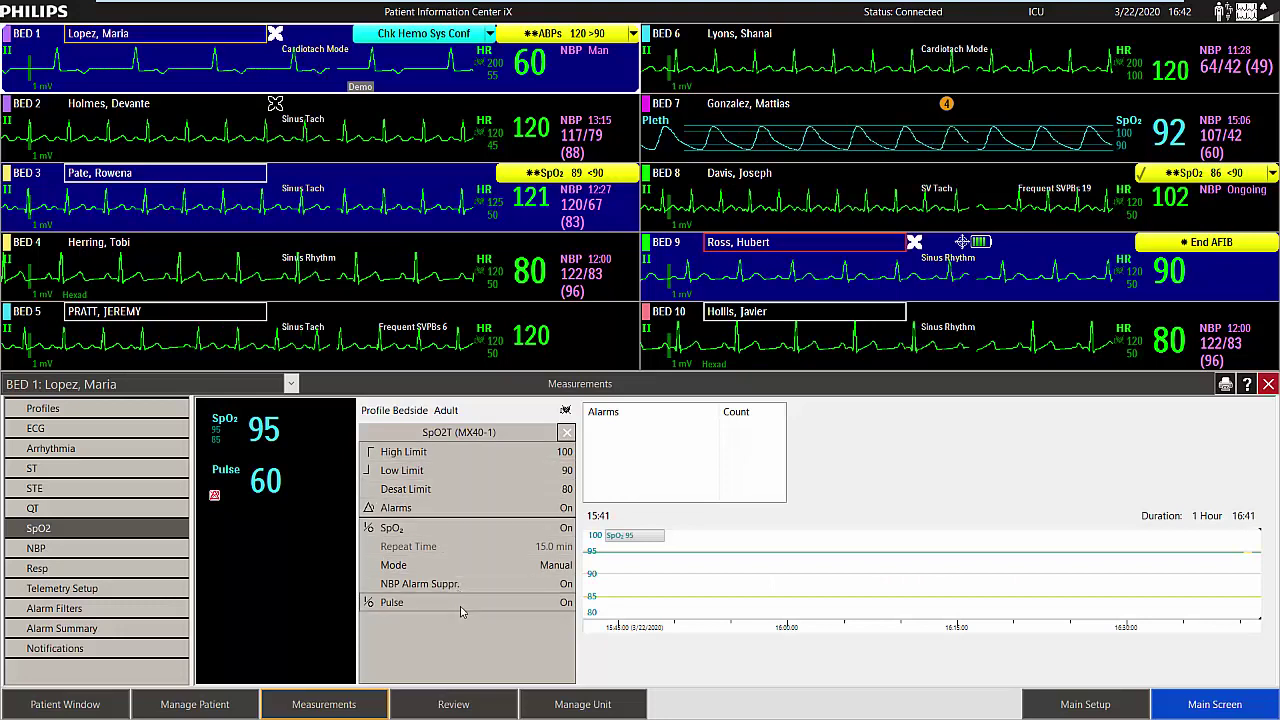
{"action": "left_click", "coordinate": [545, 566]}
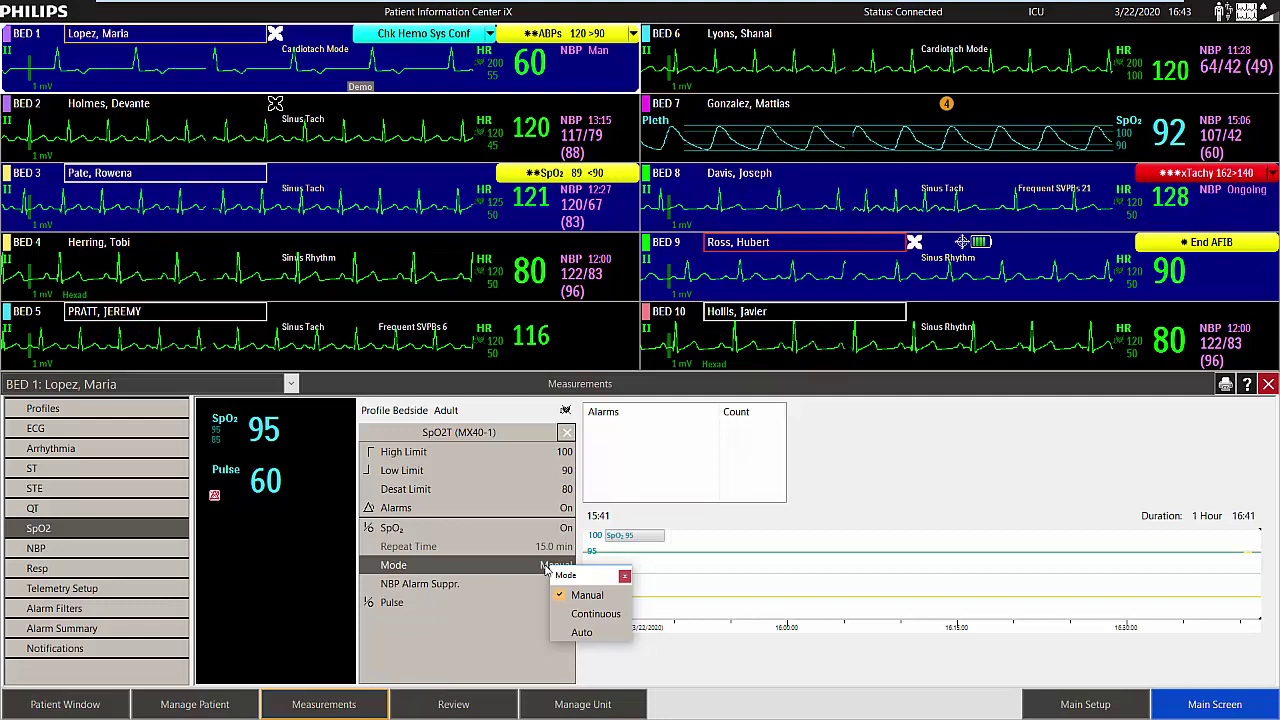
{"action": "left_click", "coordinate": [35, 550]}
{"action": "left_click", "coordinate": [398, 452]}
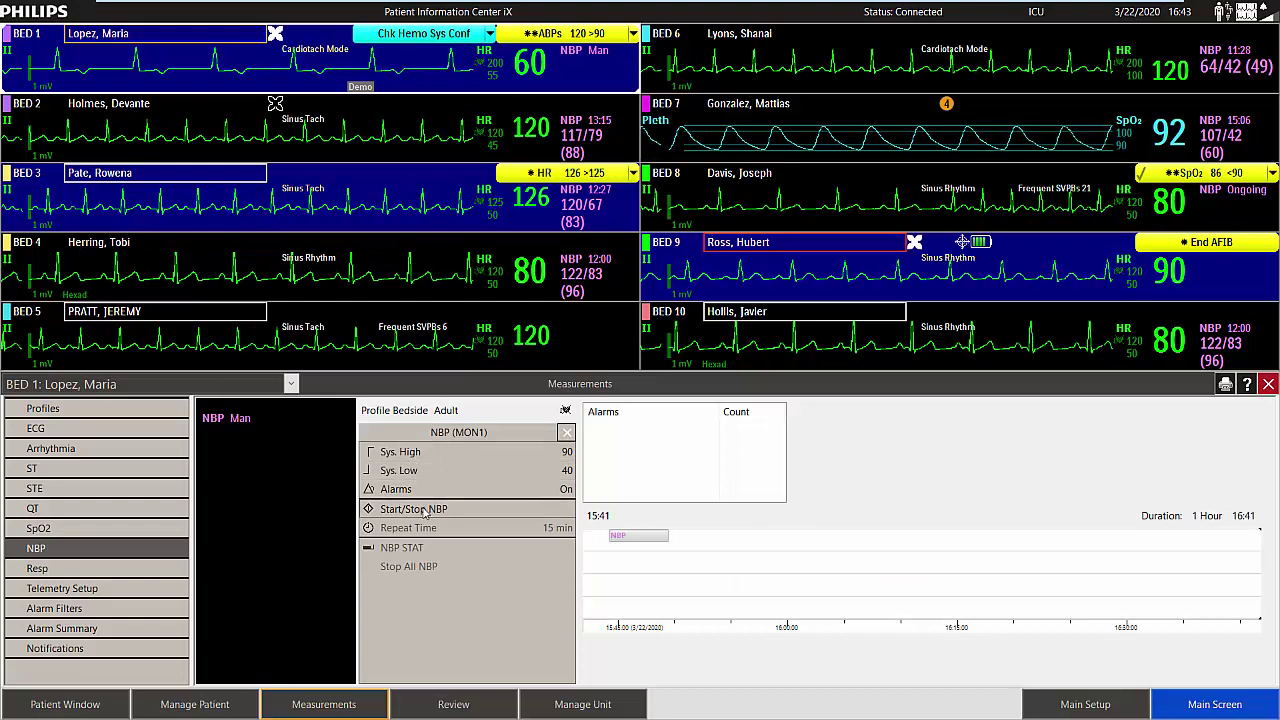
{"action": "left_click", "coordinate": [62, 630]}
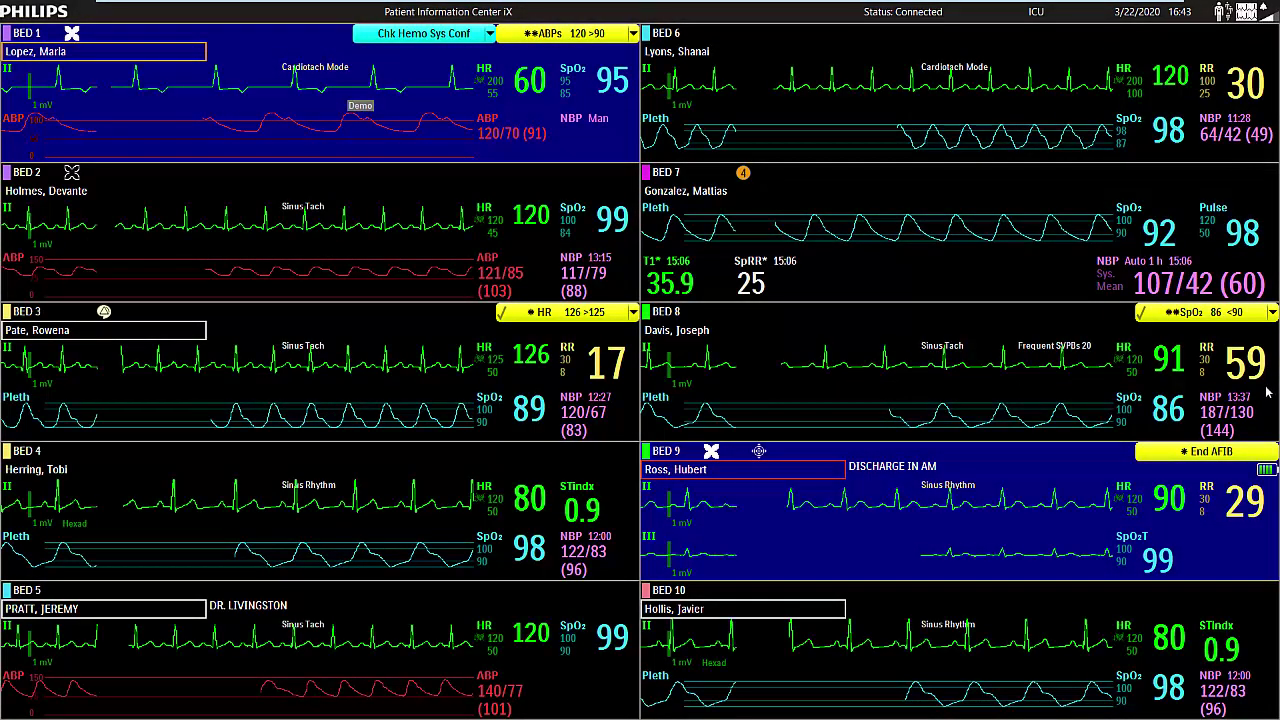
Acknowledge Bed 1's ABPs alarm, check its active alarm list, and discard the captured strip.
{"action": "left_click", "coordinate": [1264, 394]}
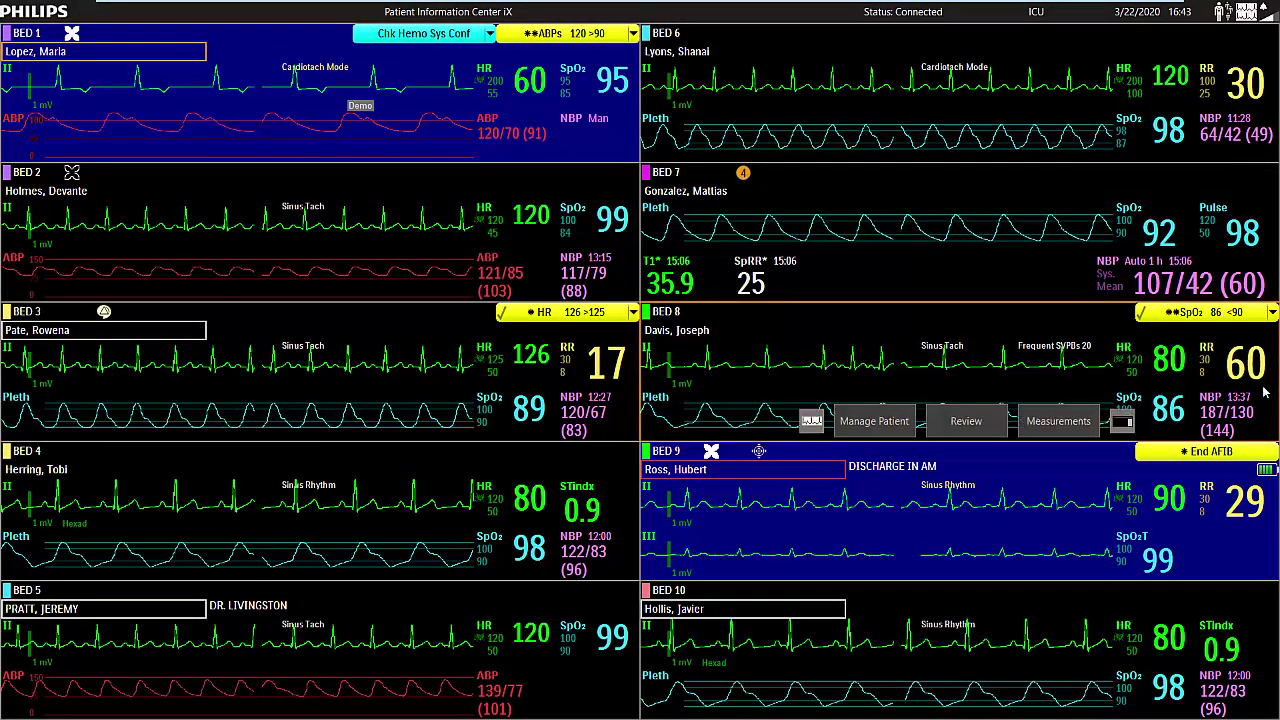
{"action": "left_click", "coordinate": [172, 142]}
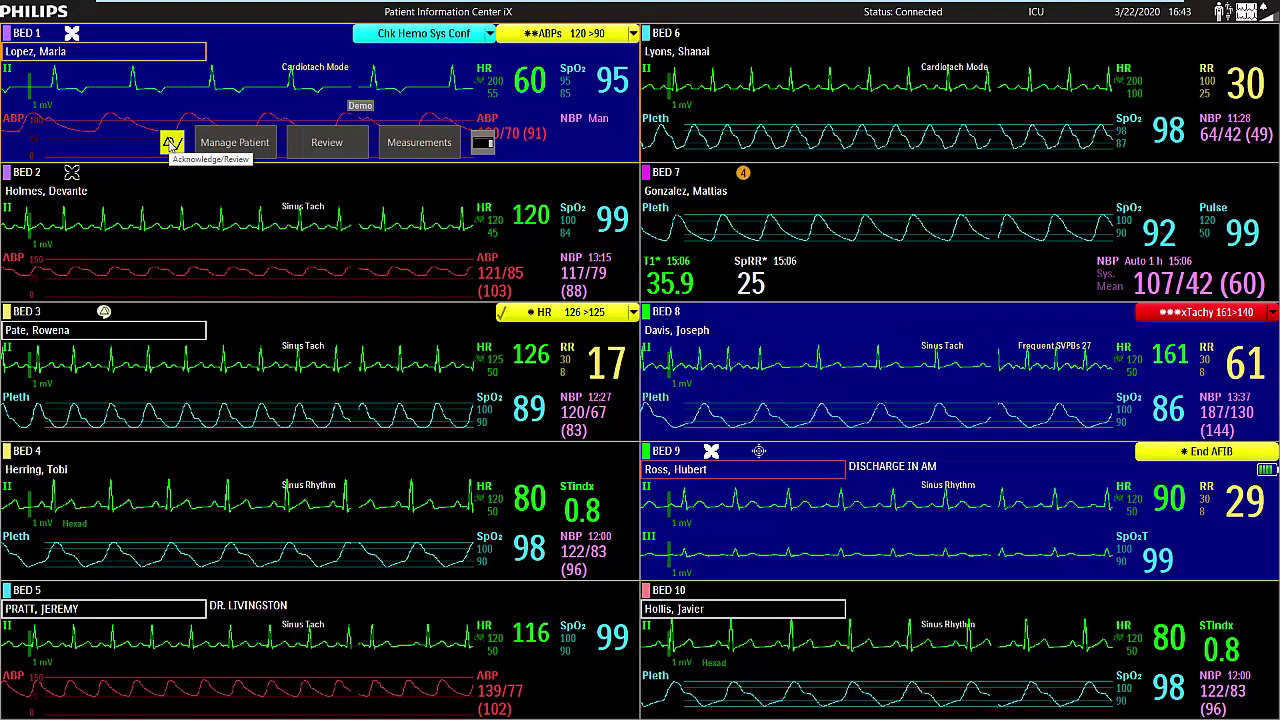
{"action": "left_click", "coordinate": [170, 142]}
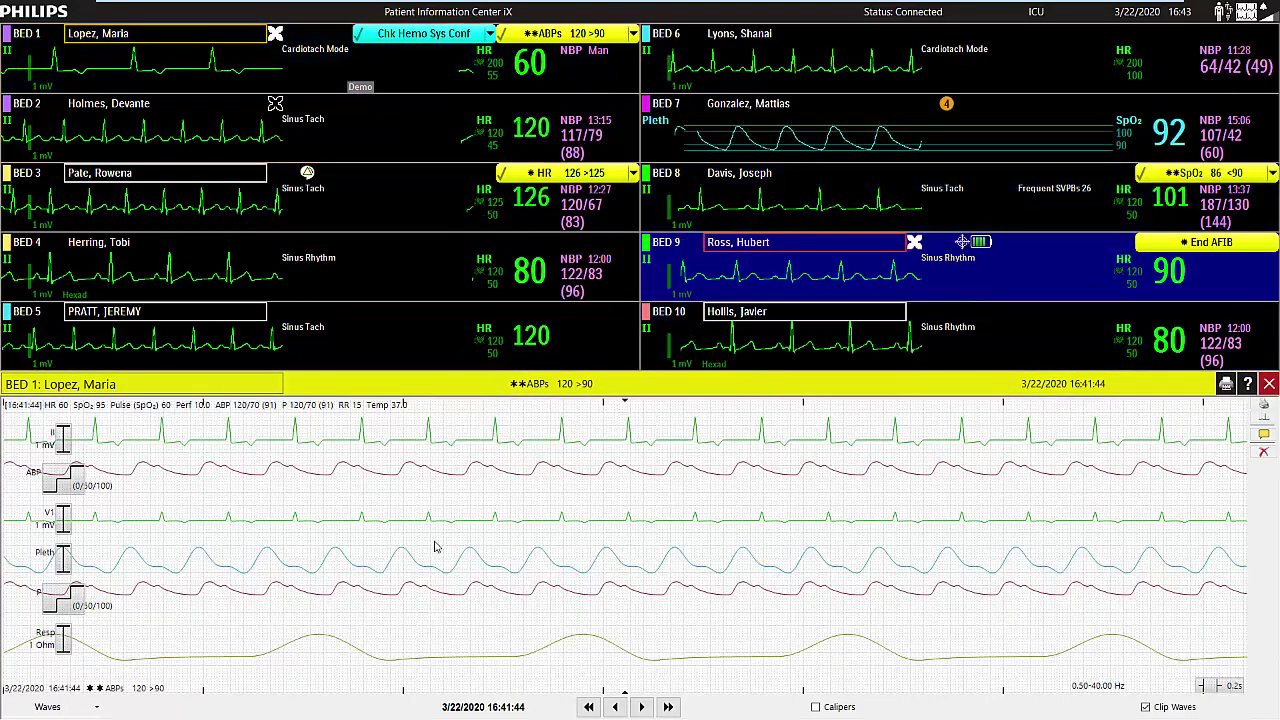
{"action": "left_click", "coordinate": [633, 34]}
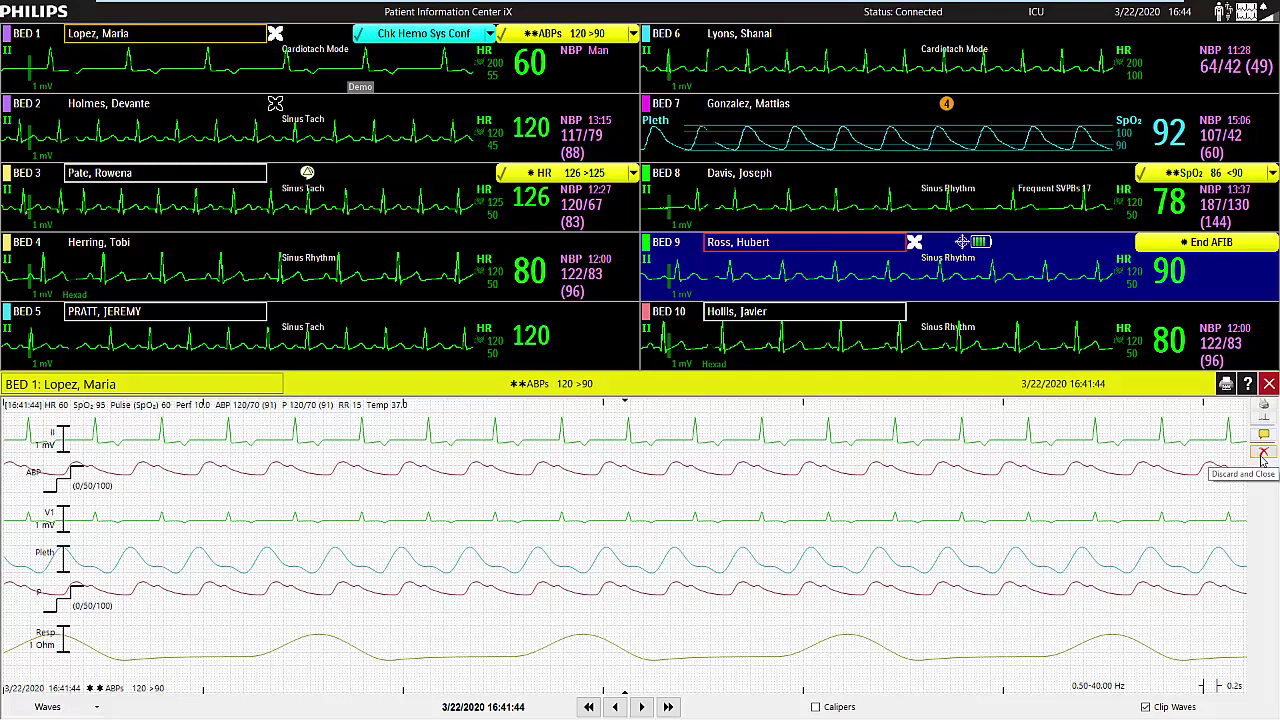
{"action": "left_click", "coordinate": [1263, 453]}
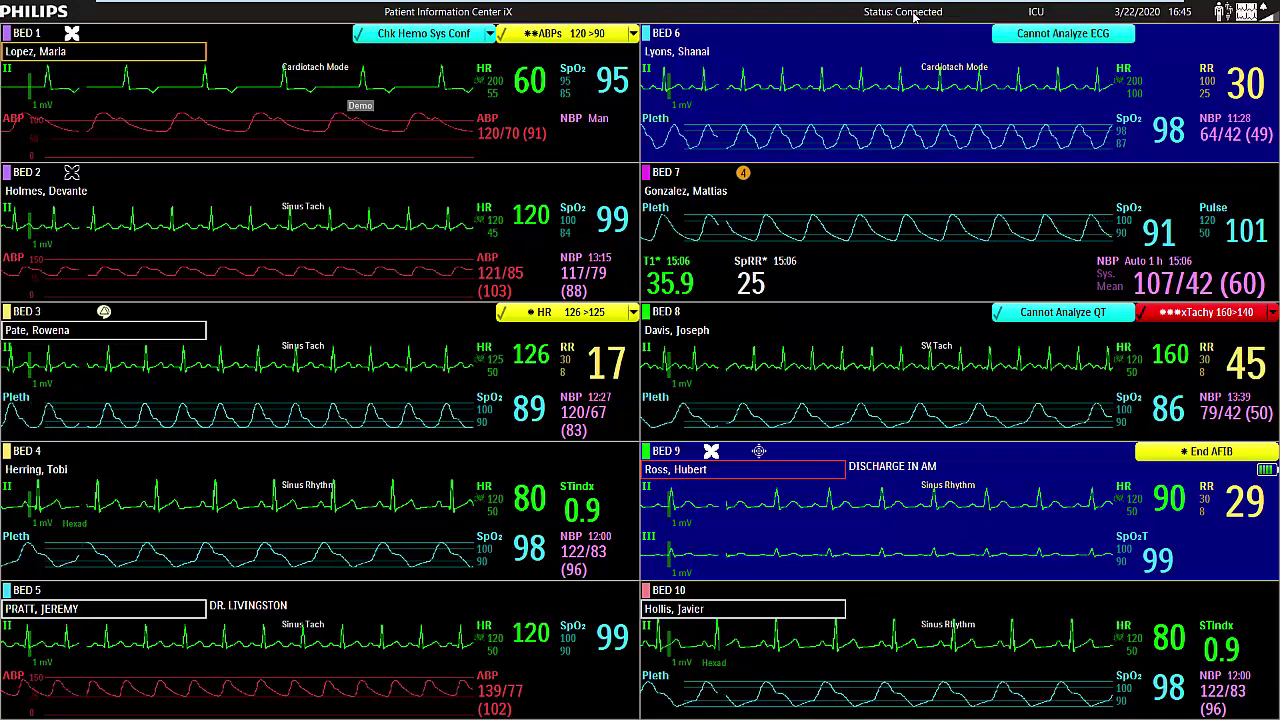
Open Bed 1's General Review with stored ECG waves and HR and SpO2 trends.
{"action": "left_click", "coordinate": [330, 145]}
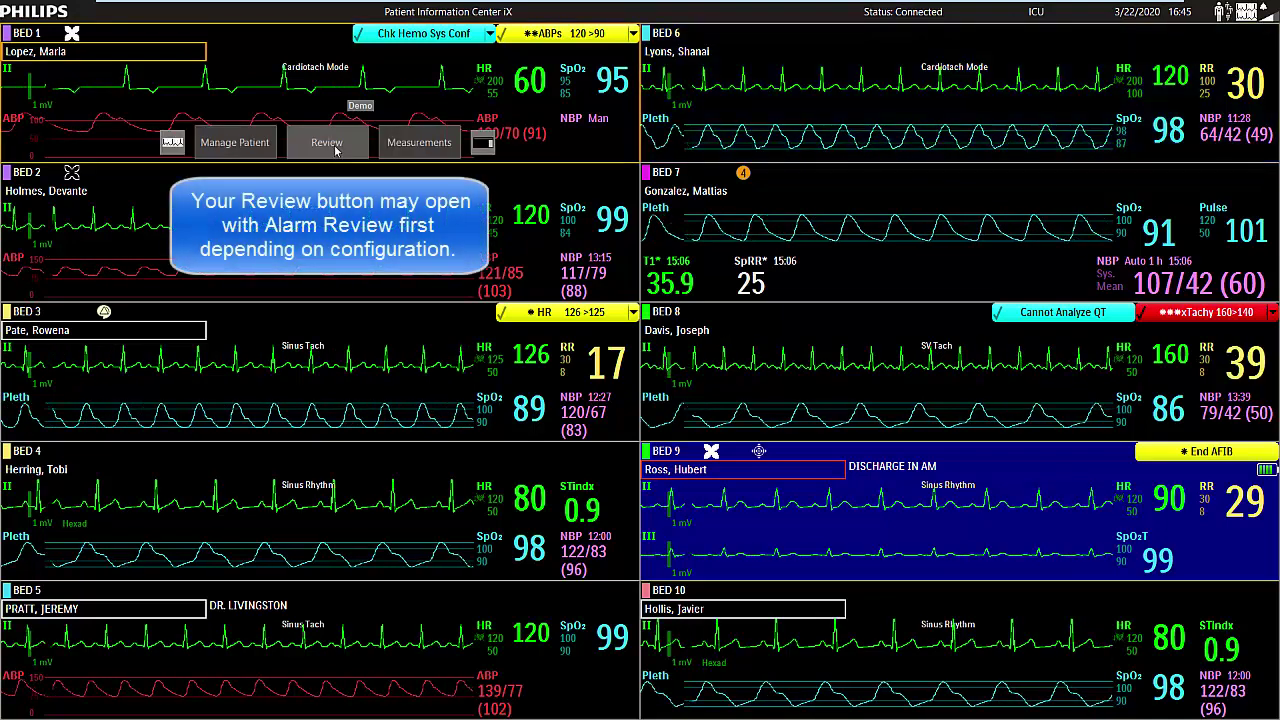
{"action": "left_click", "coordinate": [327, 143]}
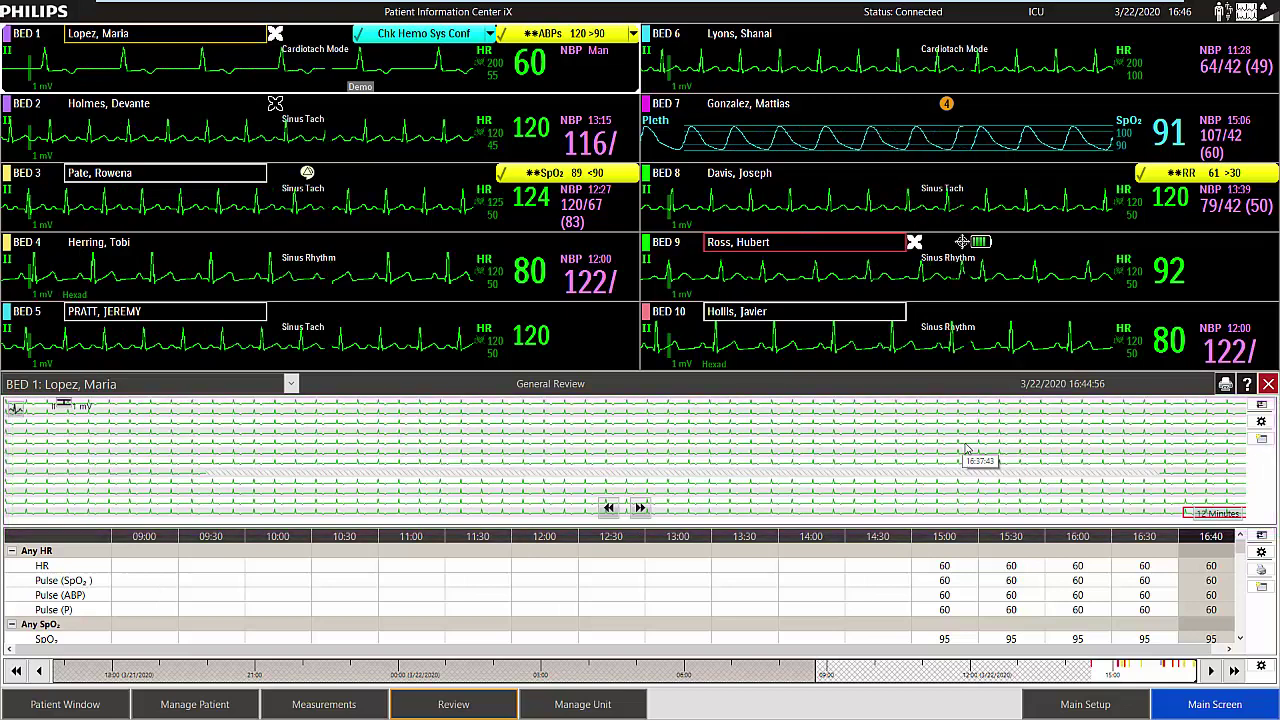
Show the review waves as a strip and add Pleth, leaving lead II gain unchanged.
{"action": "left_click", "coordinate": [1262, 405]}
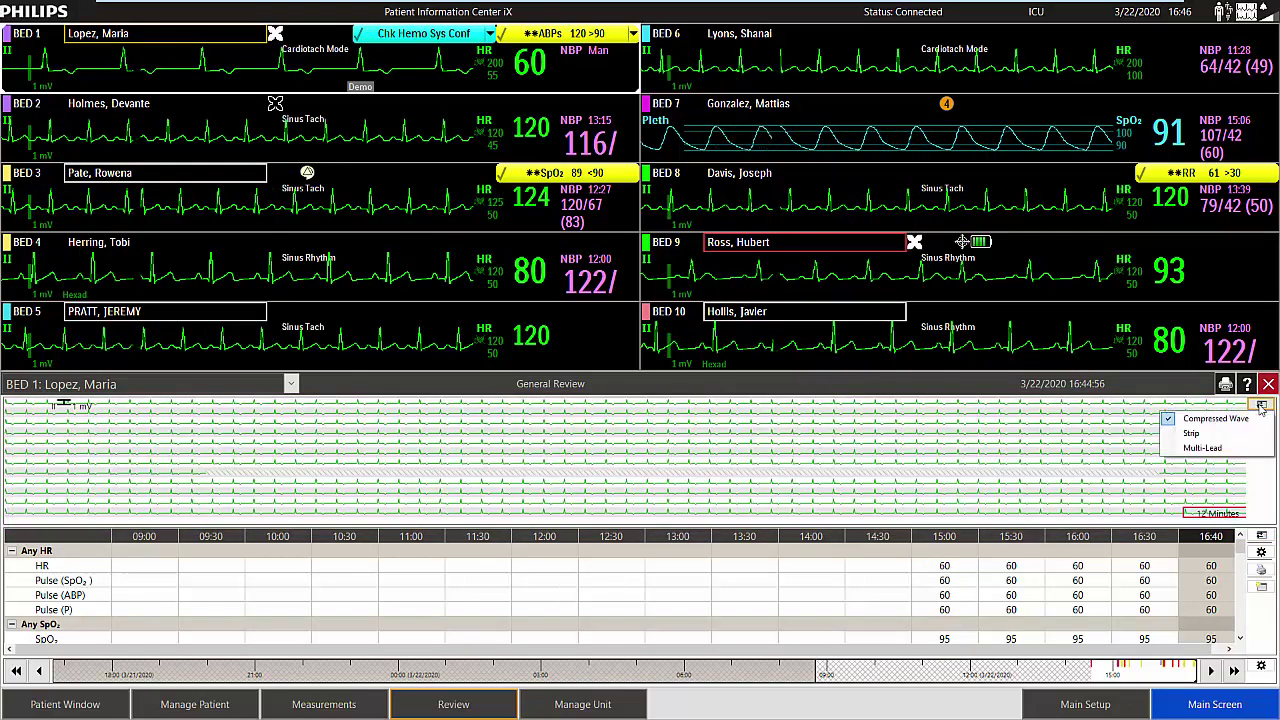
{"action": "left_click", "coordinate": [1212, 435]}
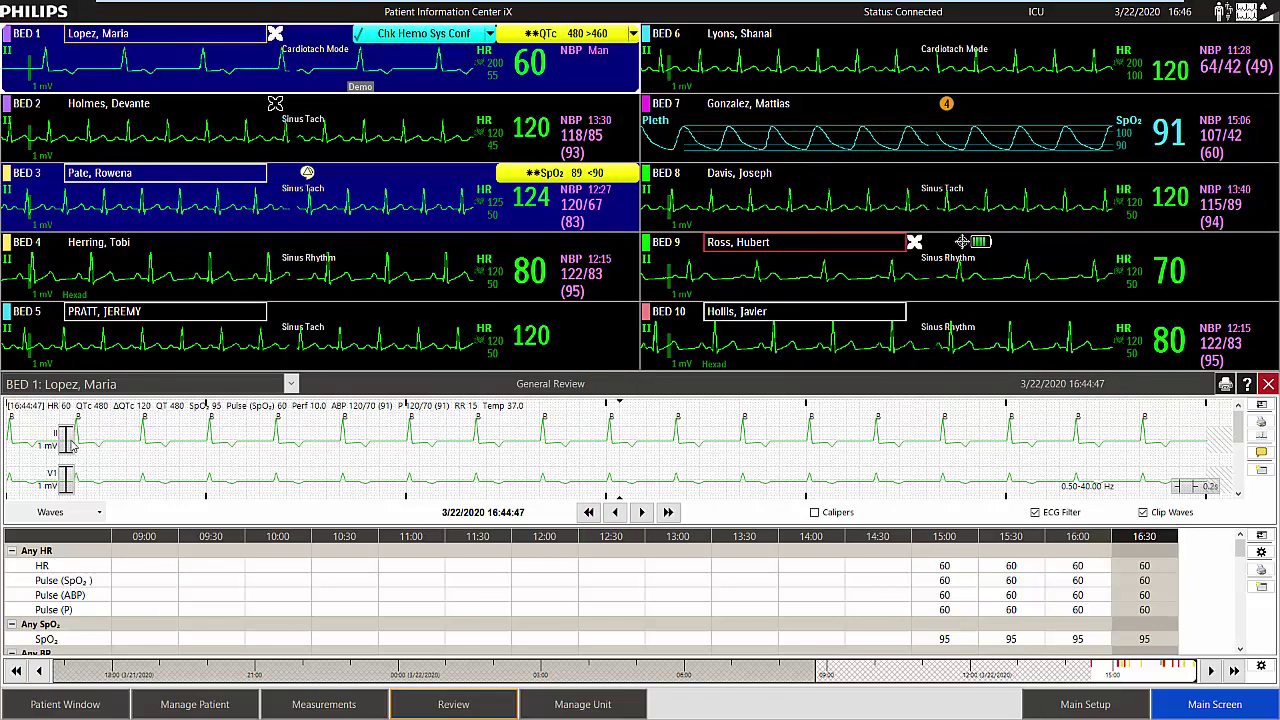
{"action": "left_click", "coordinate": [70, 442]}
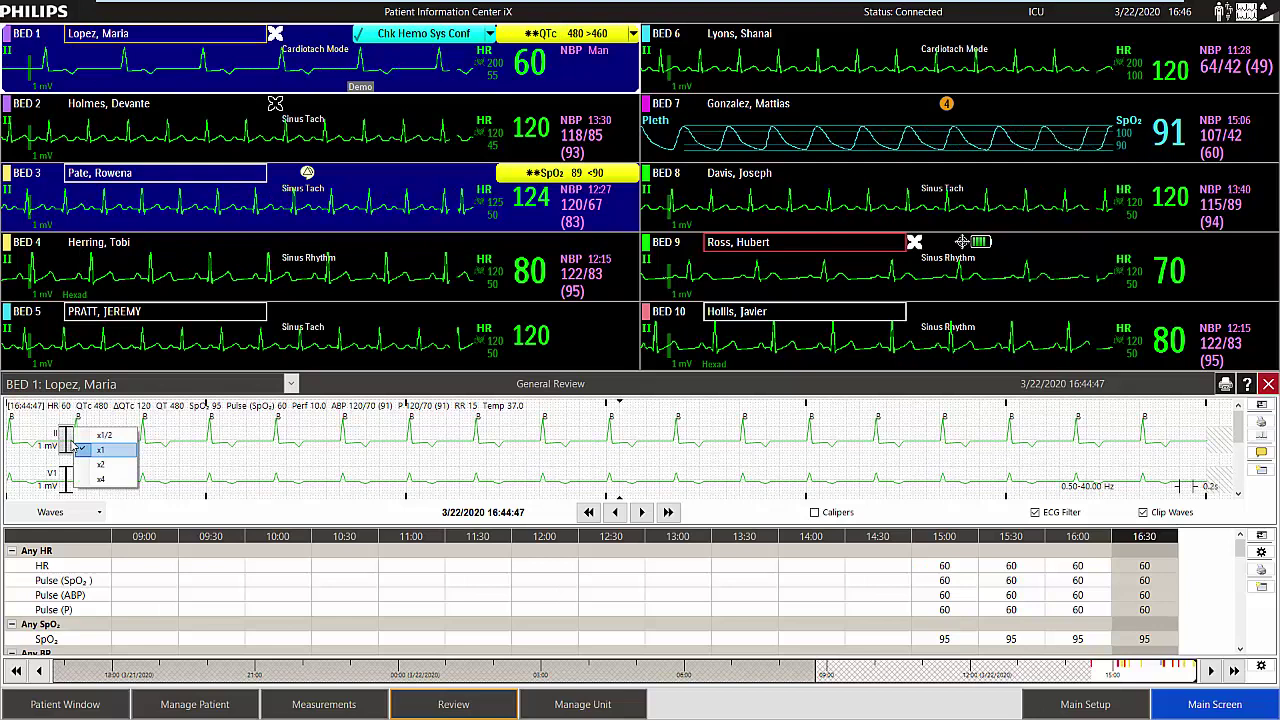
{"action": "left_click", "coordinate": [75, 449]}
{"action": "left_click", "coordinate": [98, 513]}
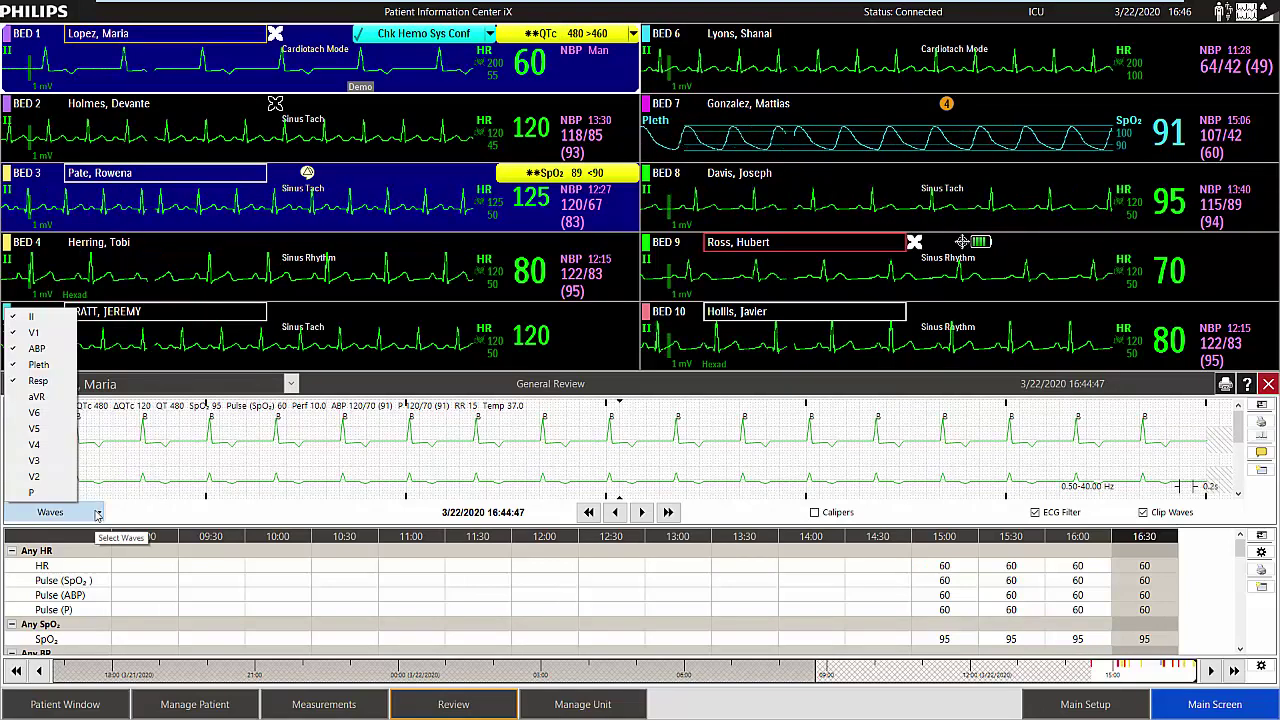
{"action": "left_click", "coordinate": [14, 364]}
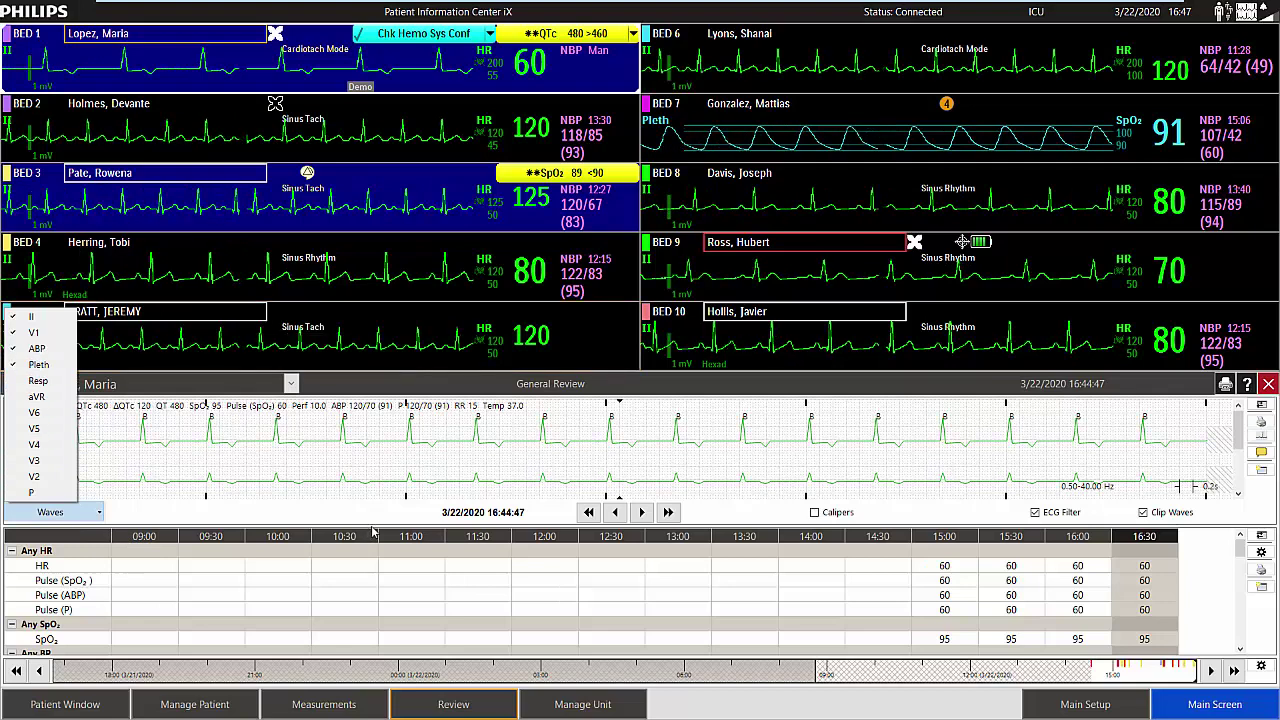
{"action": "left_click", "coordinate": [363, 533]}
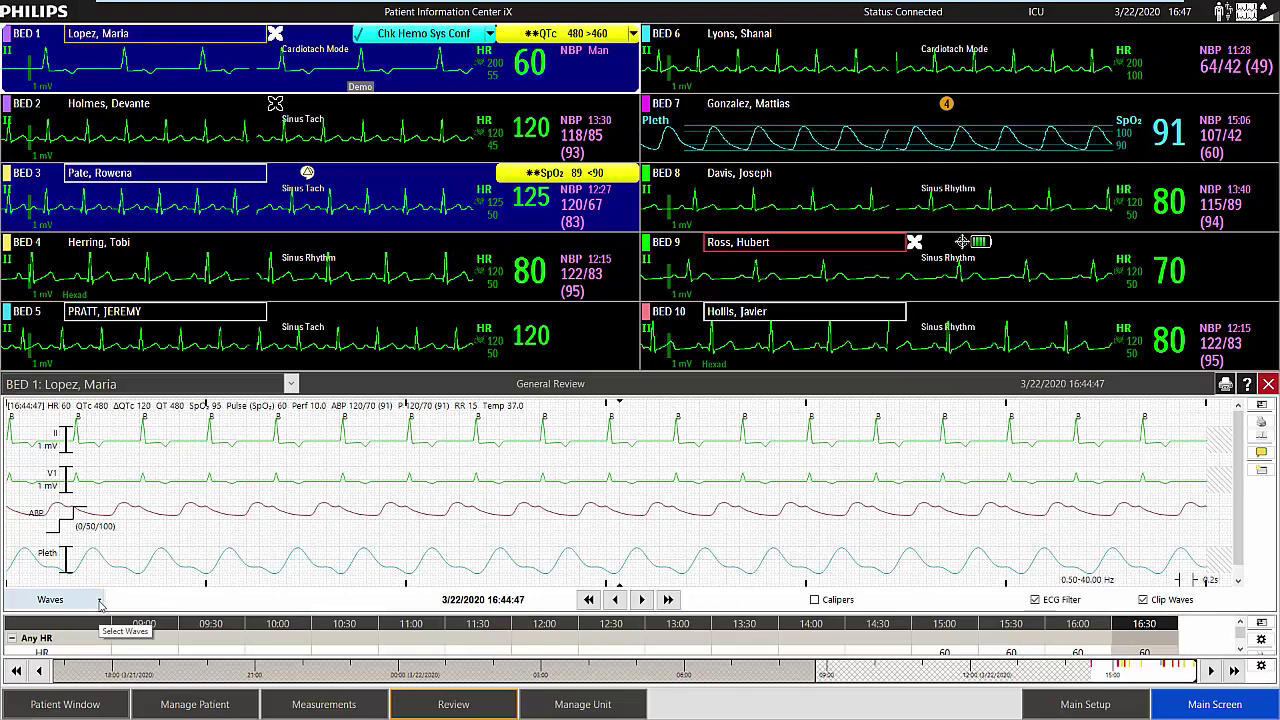
Remove the V1 wave from the strip and keep the speed at 25 mm/s.
{"action": "left_click", "coordinate": [100, 600]}
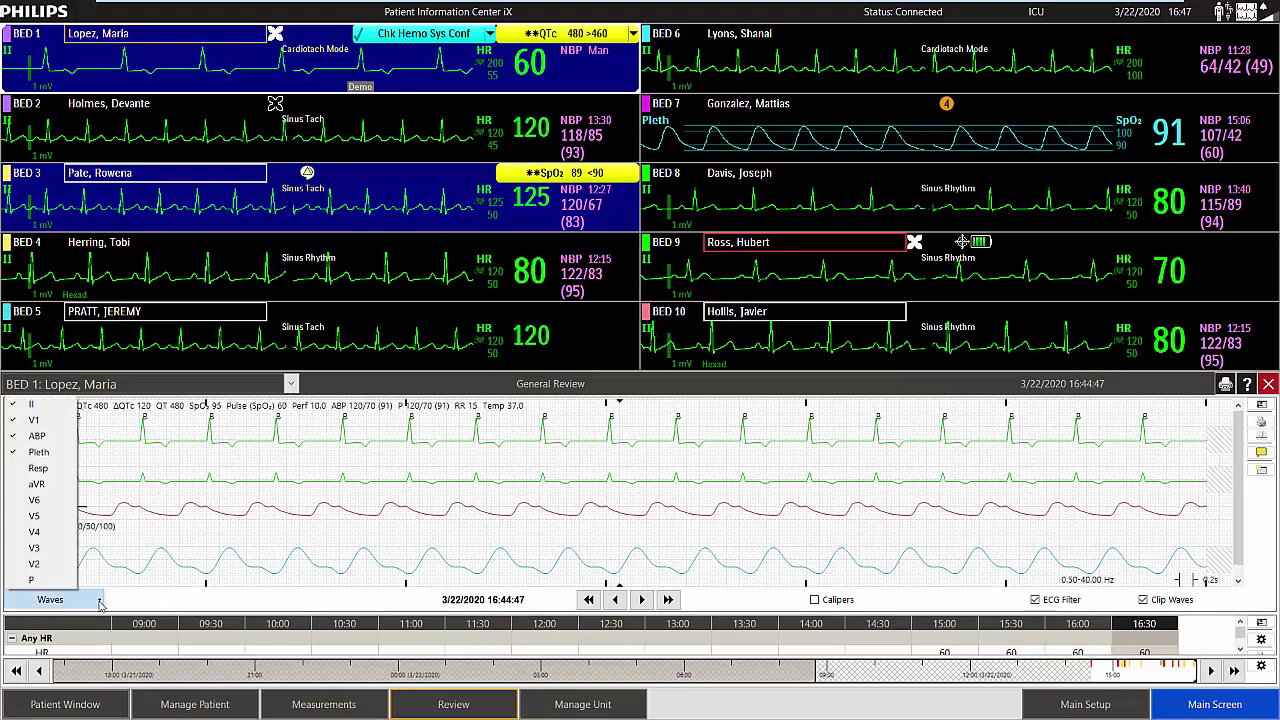
{"action": "left_click", "coordinate": [36, 421]}
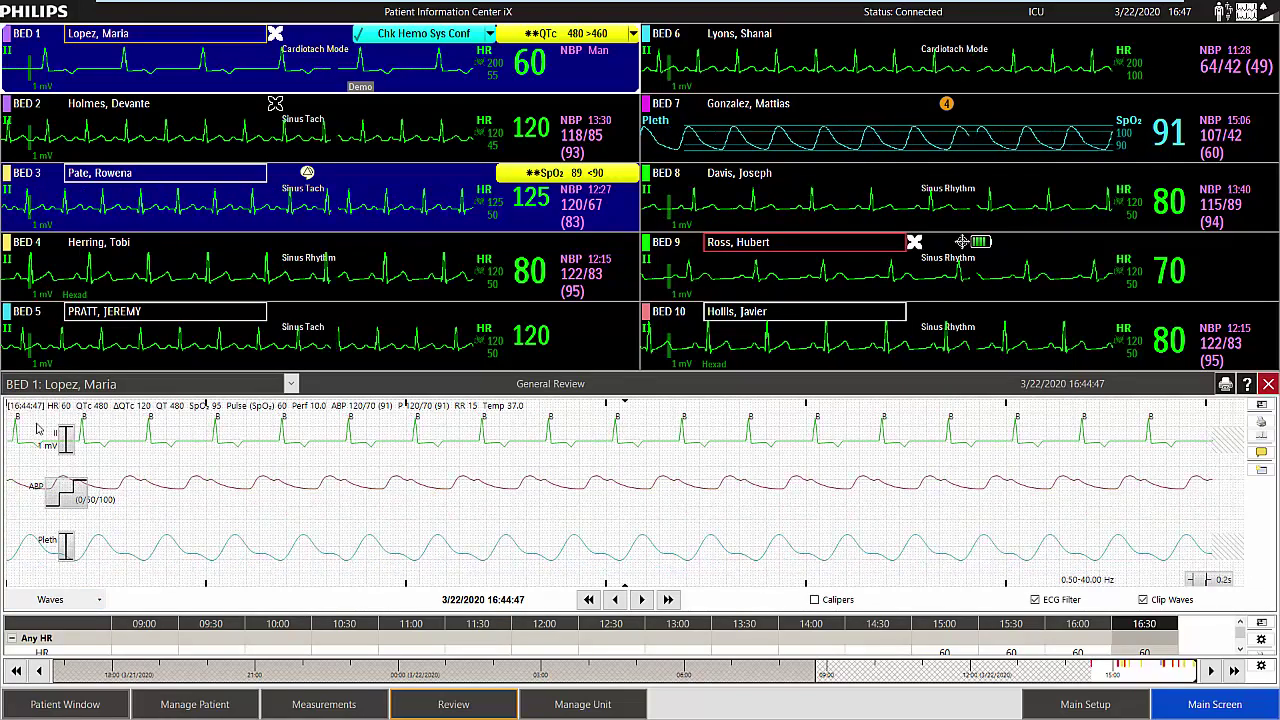
{"action": "left_click", "coordinate": [1221, 580]}
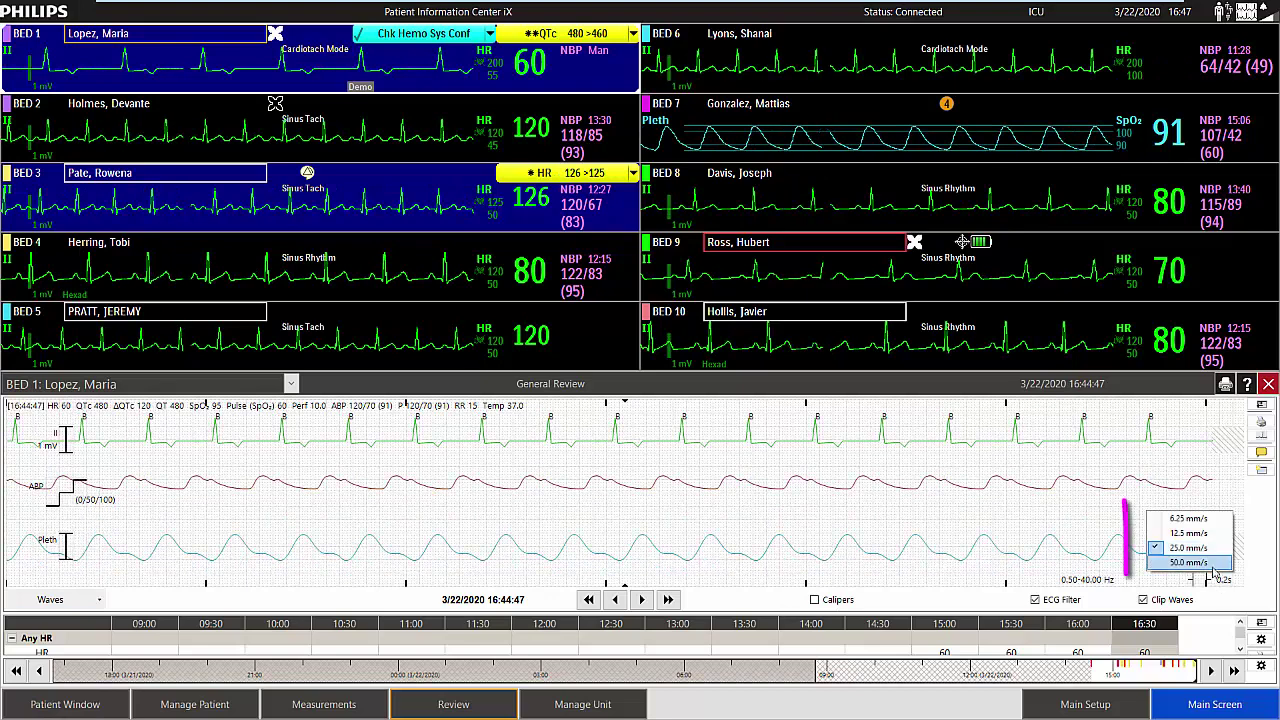
{"action": "left_click", "coordinate": [1213, 572]}
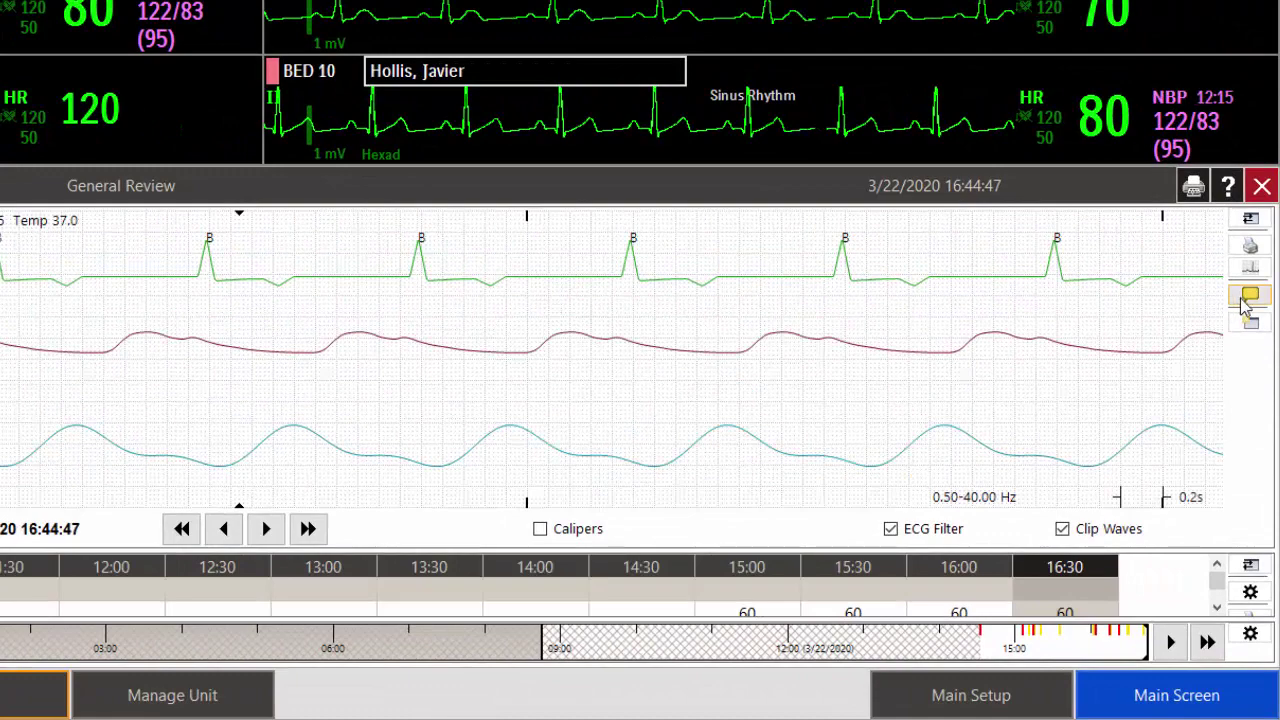
Annotate the strip with the Junctional Rhythm label and a 'bz' comment.
{"action": "left_click", "coordinate": [1245, 302]}
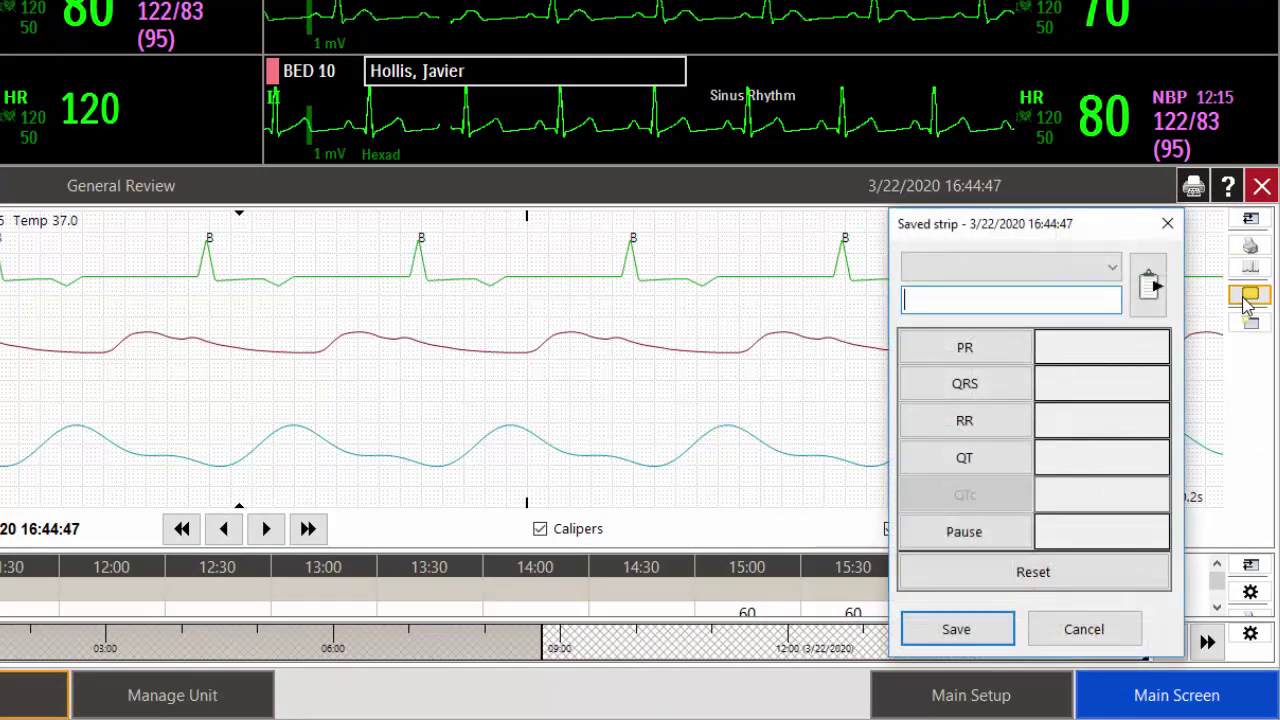
{"action": "left_click", "coordinate": [1112, 268]}
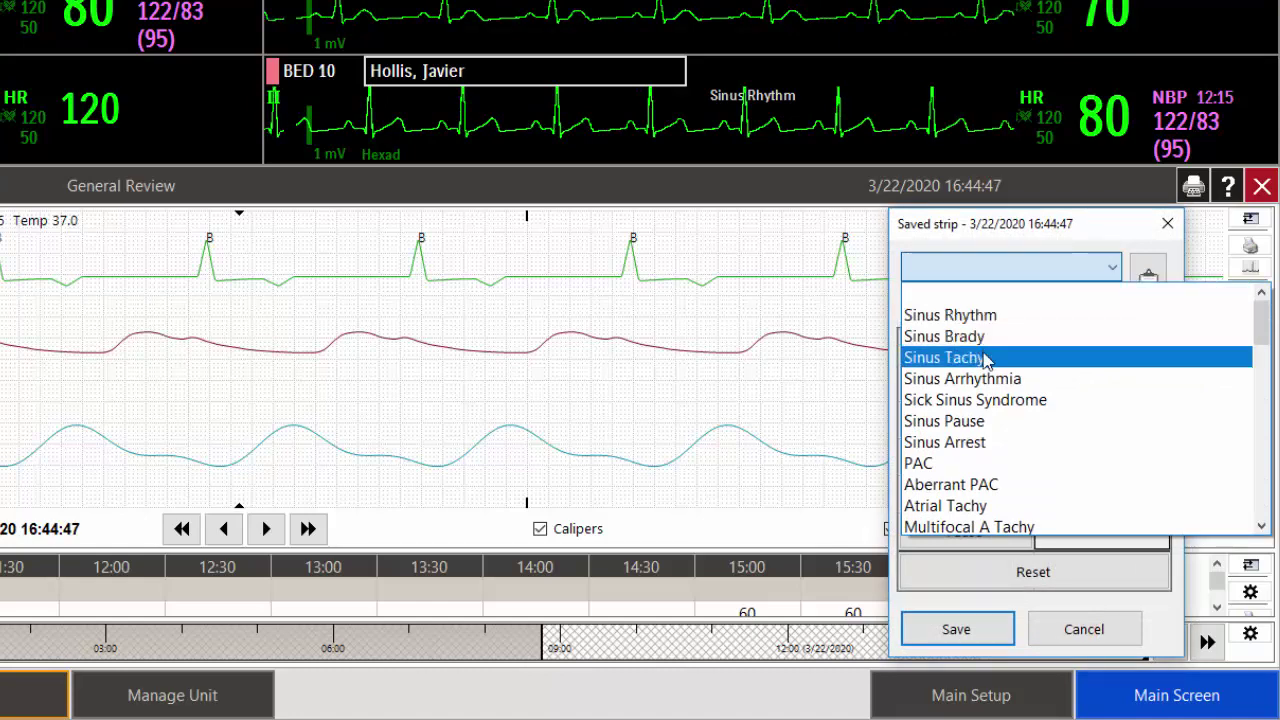
{"action": "scroll", "coordinate": [978, 505], "scroll_direction": "down", "scroll_amount": 3}
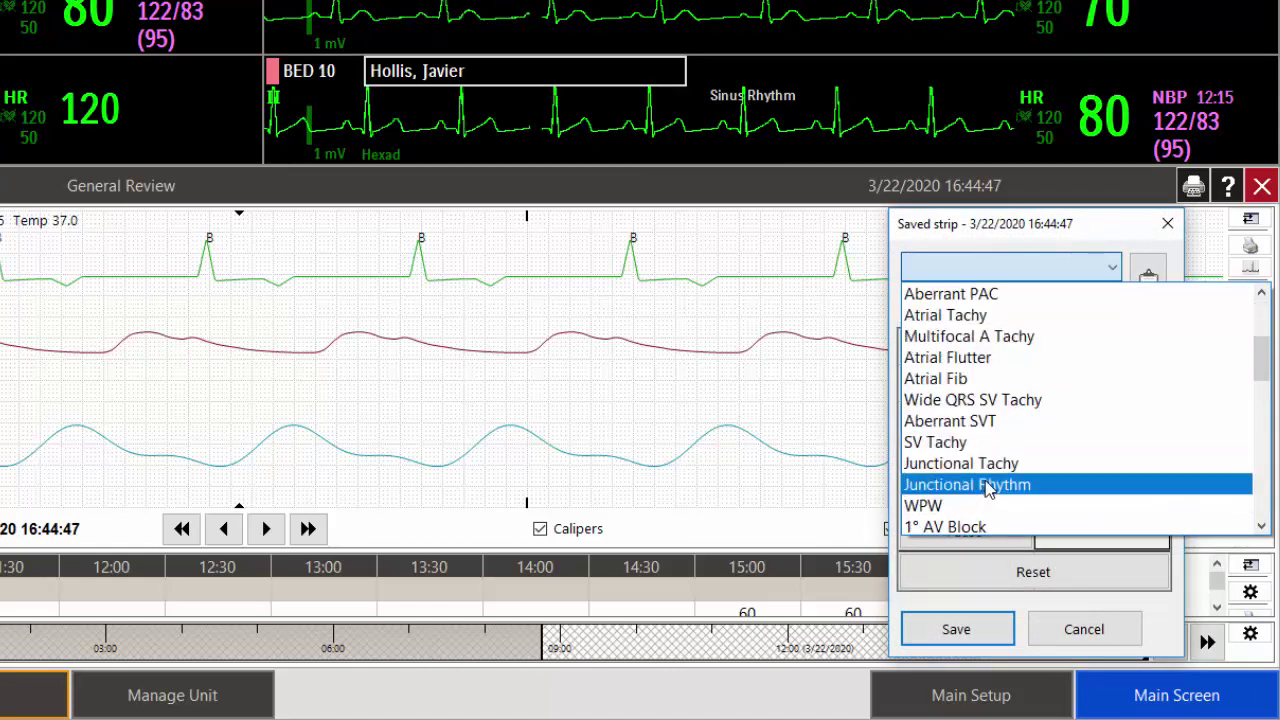
{"action": "left_click", "coordinate": [985, 484]}
{"action": "left_click", "coordinate": [986, 302]}
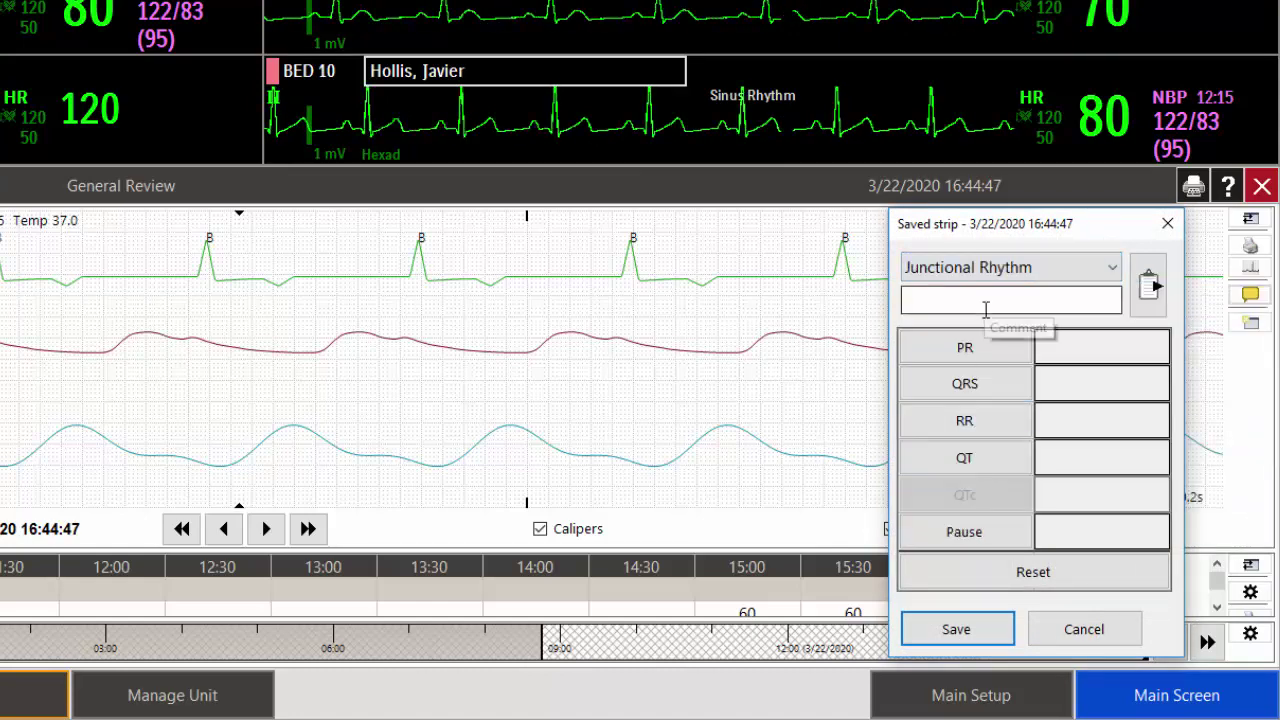
{"action": "type", "text": "bz"}
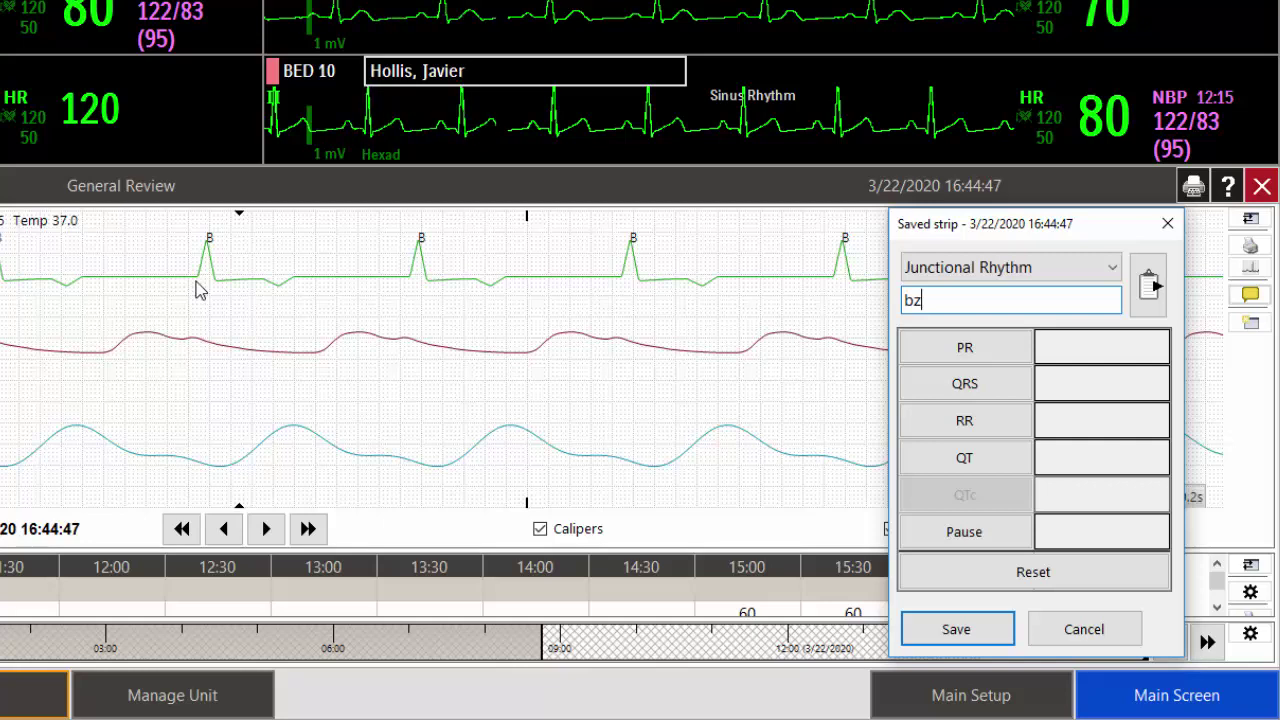
Caliper-measure and record QRS 0.11 s, QT 0.47 s, RR 1.00 s, and fill in QTc.
{"action": "left_click", "coordinate": [200, 290]}
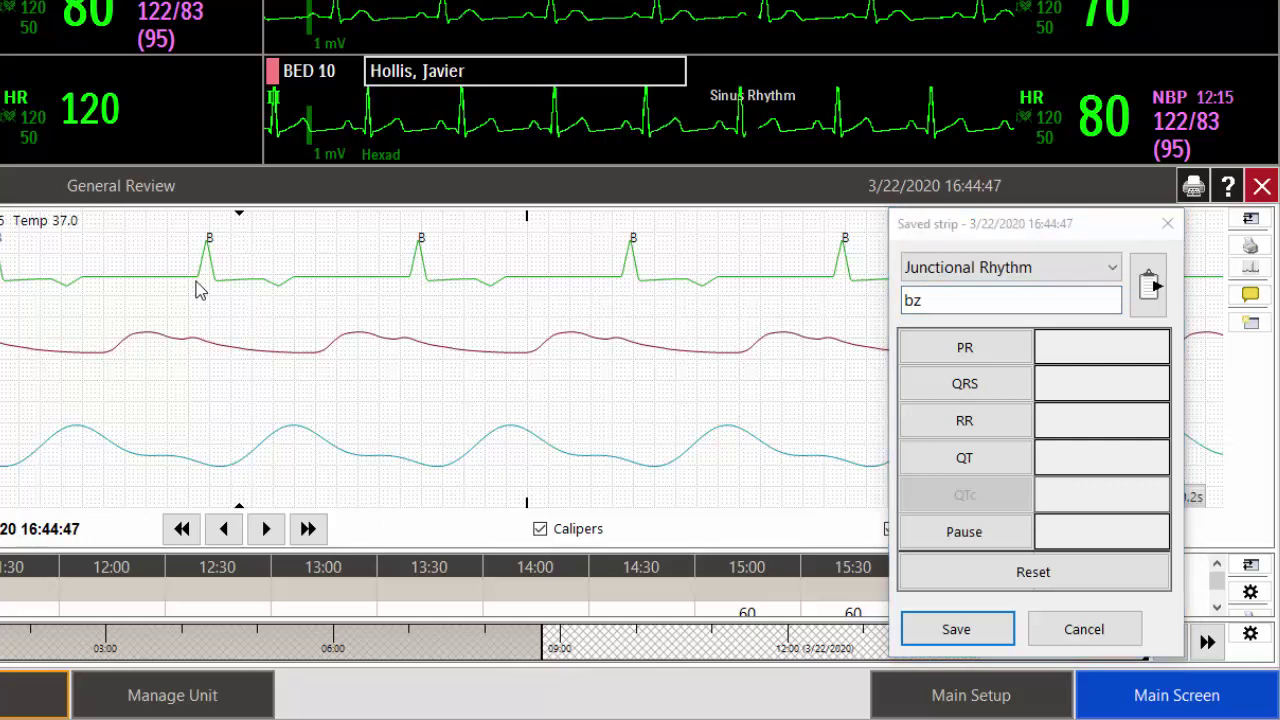
{"action": "left_click", "coordinate": [200, 290]}
{"action": "left_click_drag", "start_coordinate": [206, 289], "coordinate": [218, 291]}
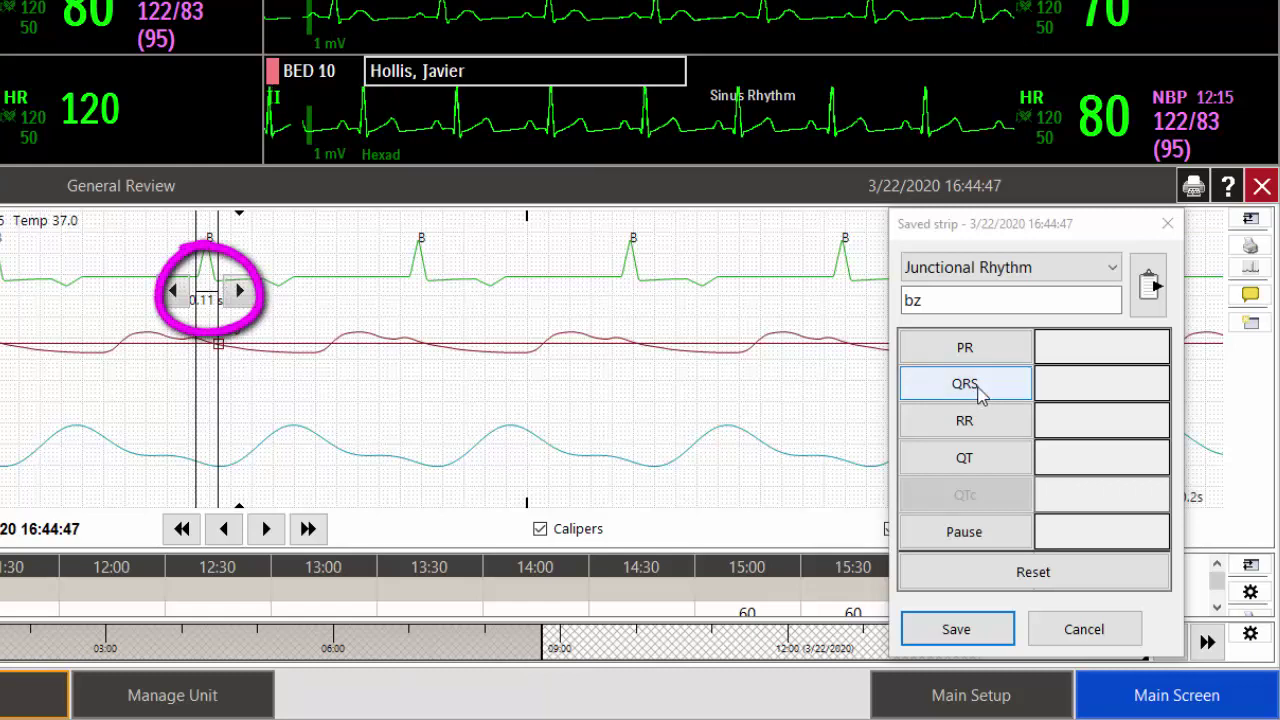
{"action": "left_click", "coordinate": [982, 394]}
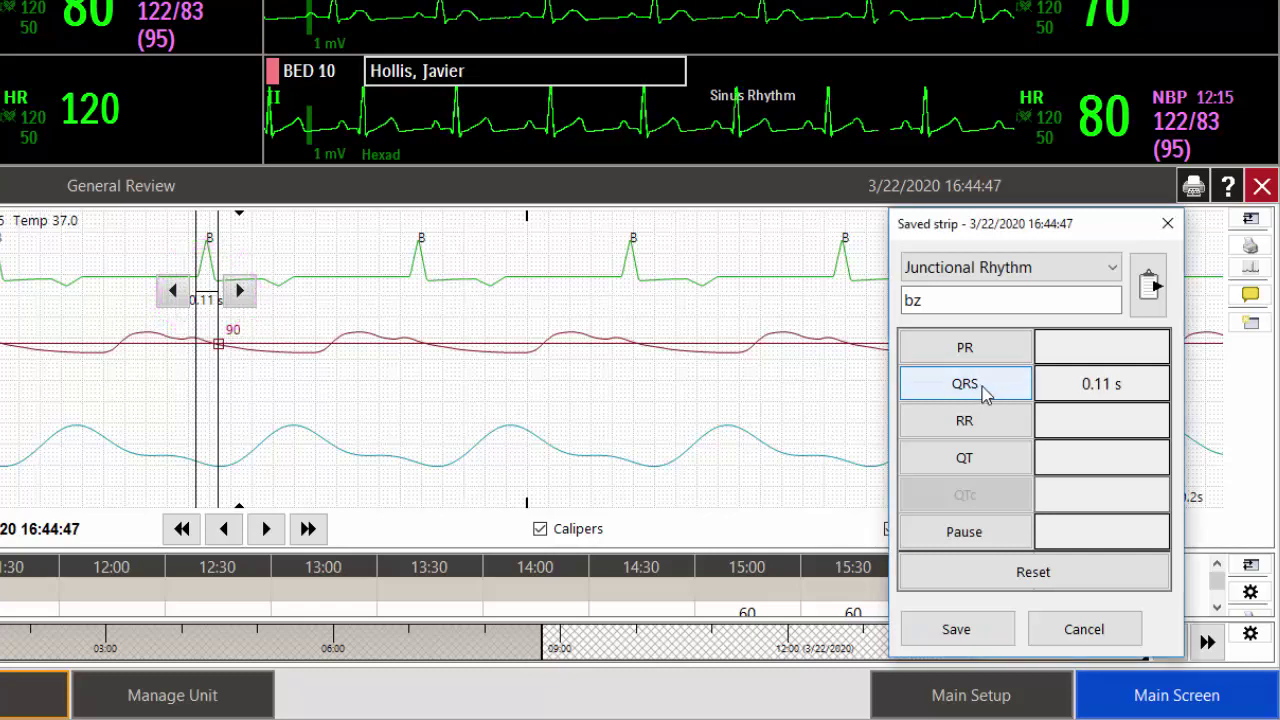
{"action": "mouse_move", "coordinate": [220, 336]}
{"action": "left_mouse_down"}
{"action": "mouse_move", "coordinate": [222, 324]}
{"action": "mouse_move", "coordinate": [294, 323]}
{"action": "left_mouse_up"}
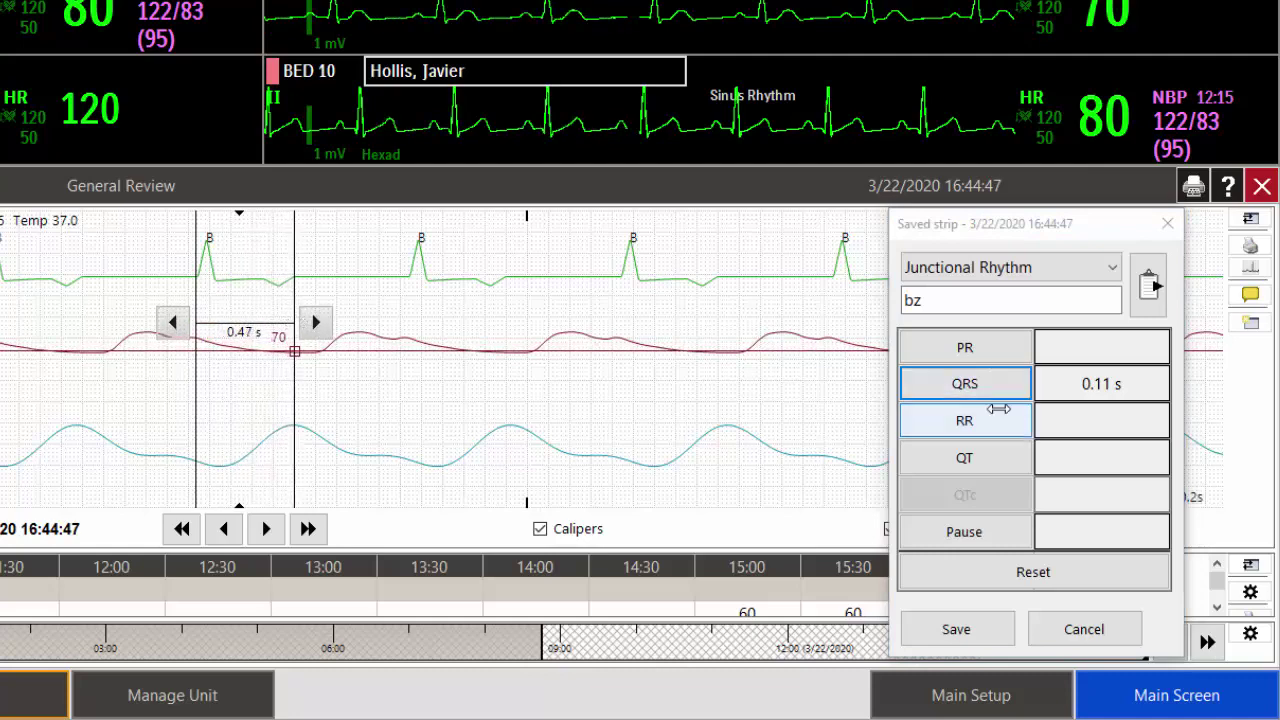
{"action": "left_click", "coordinate": [996, 459]}
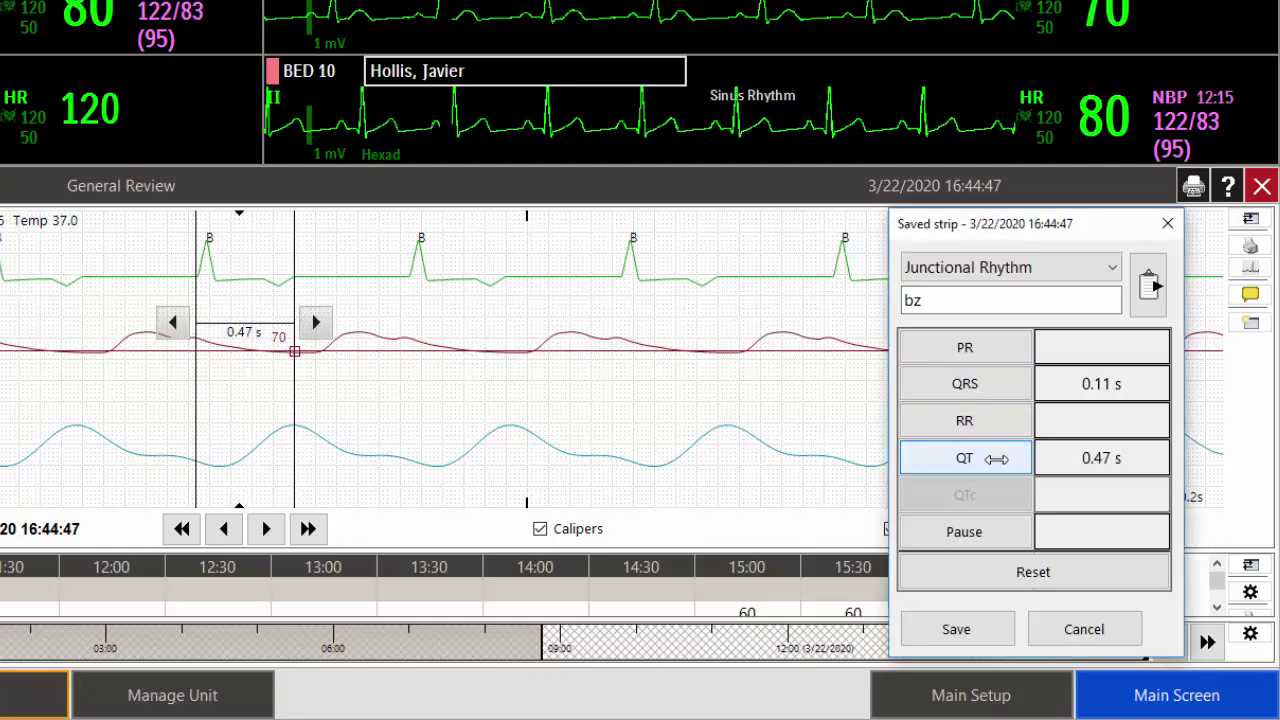
{"action": "left_click_drag", "start_coordinate": [296, 300], "coordinate": [418, 292]}
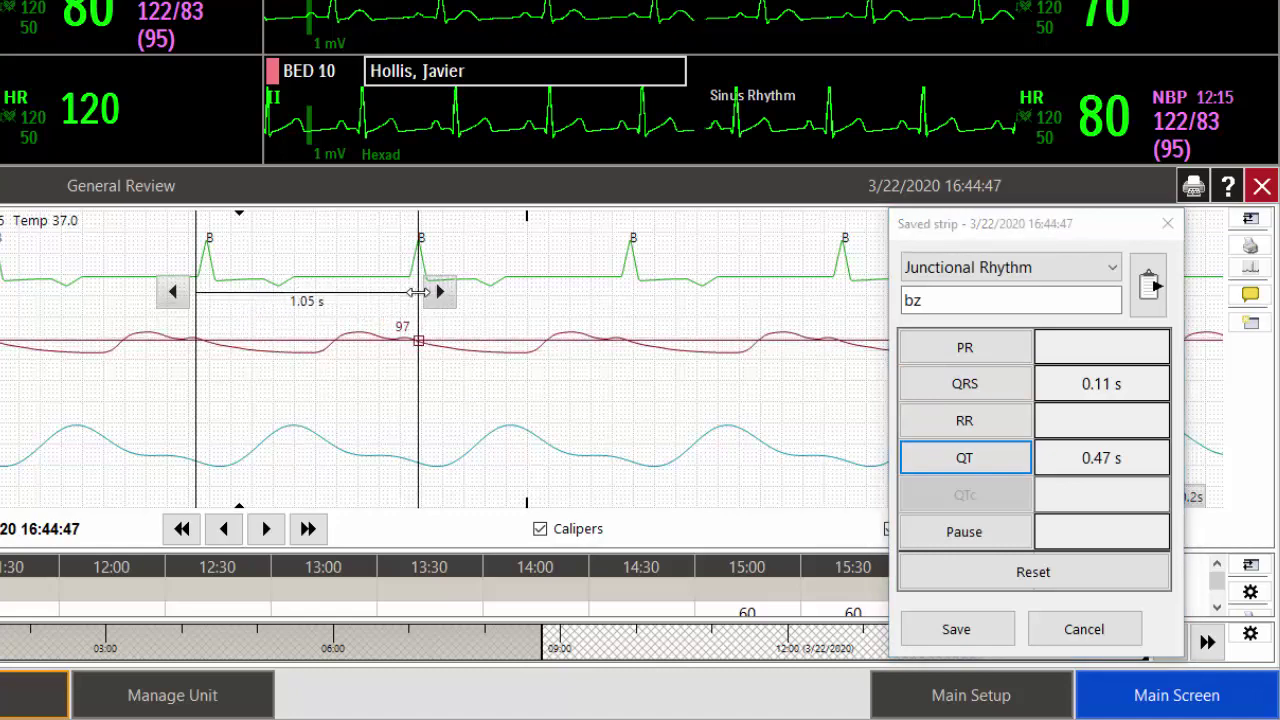
{"action": "left_click_drag", "start_coordinate": [193, 268], "coordinate": [207, 268]}
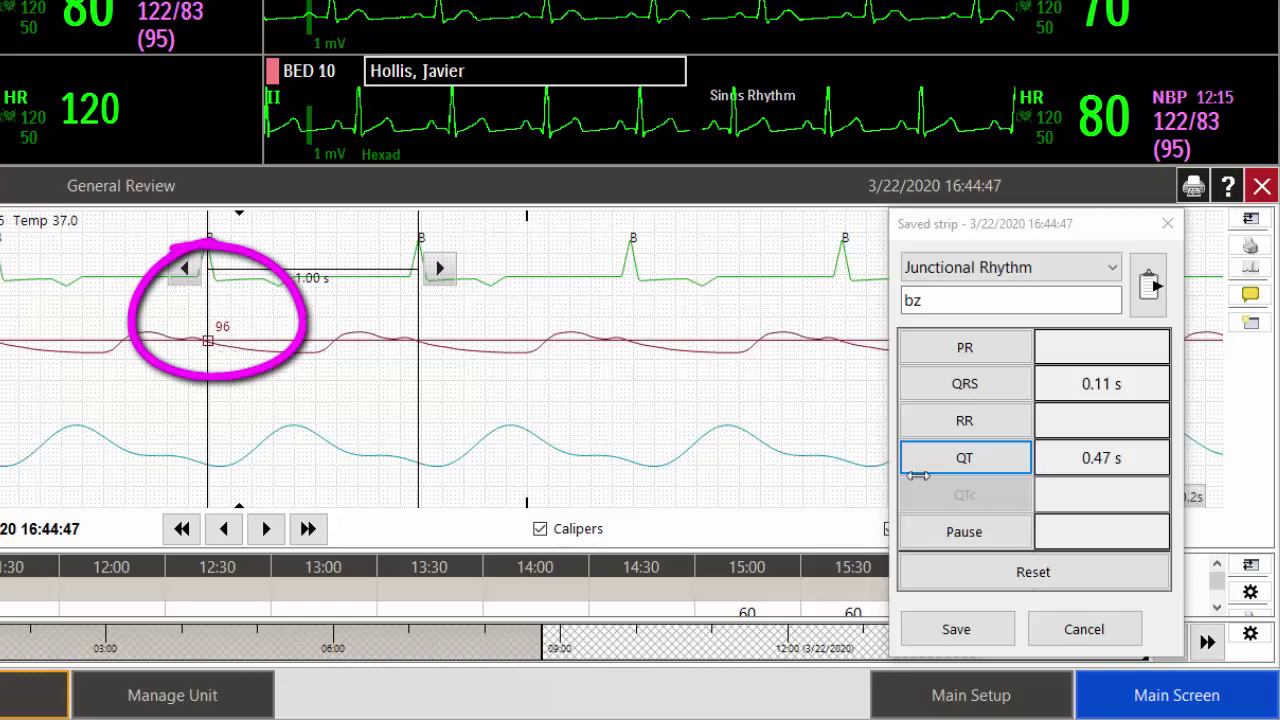
{"action": "left_click", "coordinate": [998, 422]}
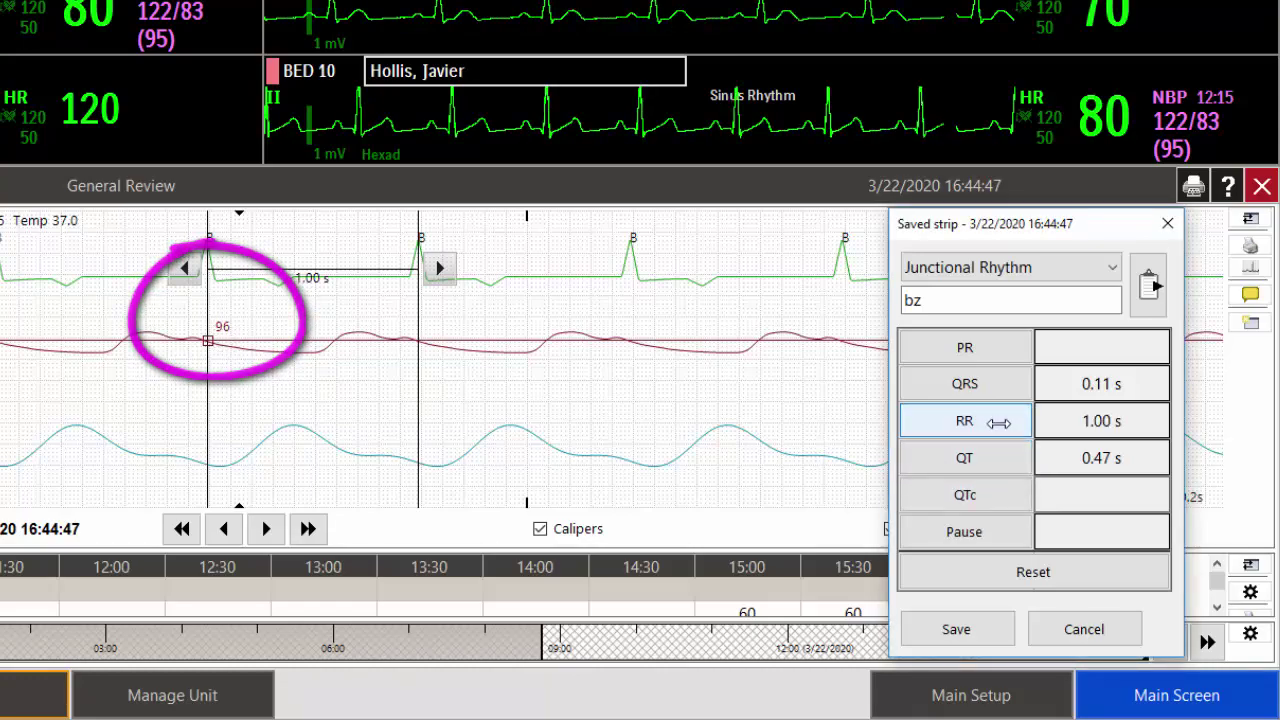
{"action": "left_click", "coordinate": [990, 495]}
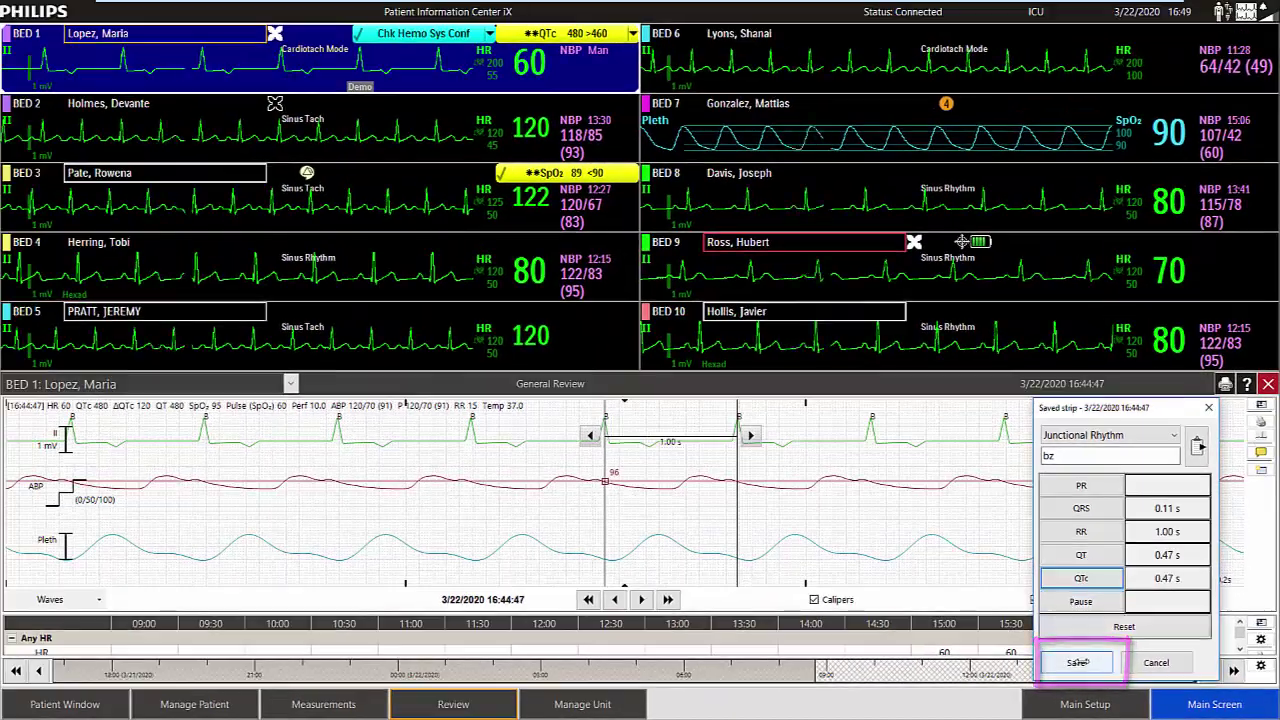
Save the Junctional Rhythm strip and graph the trends with SpO2 added and its scale shifted.
{"action": "left_click", "coordinate": [1077, 663]}
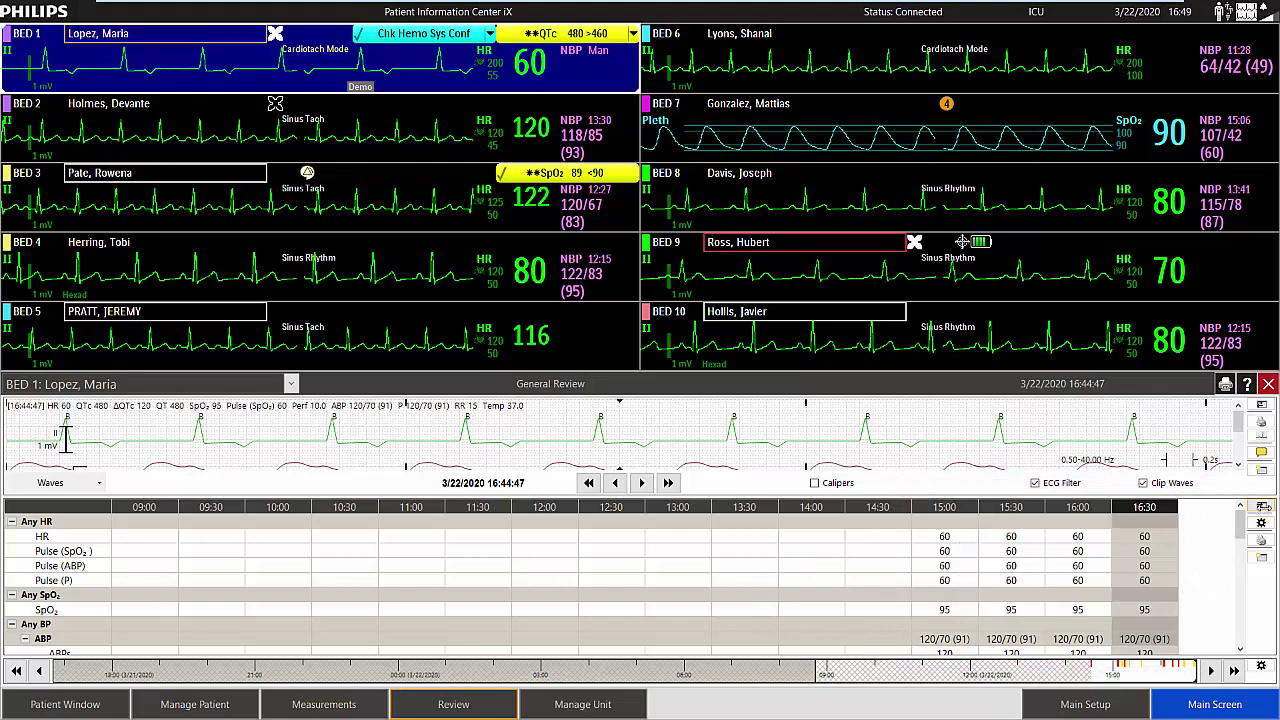
{"action": "left_click", "coordinate": [1263, 507]}
{"action": "left_click", "coordinate": [1213, 549]}
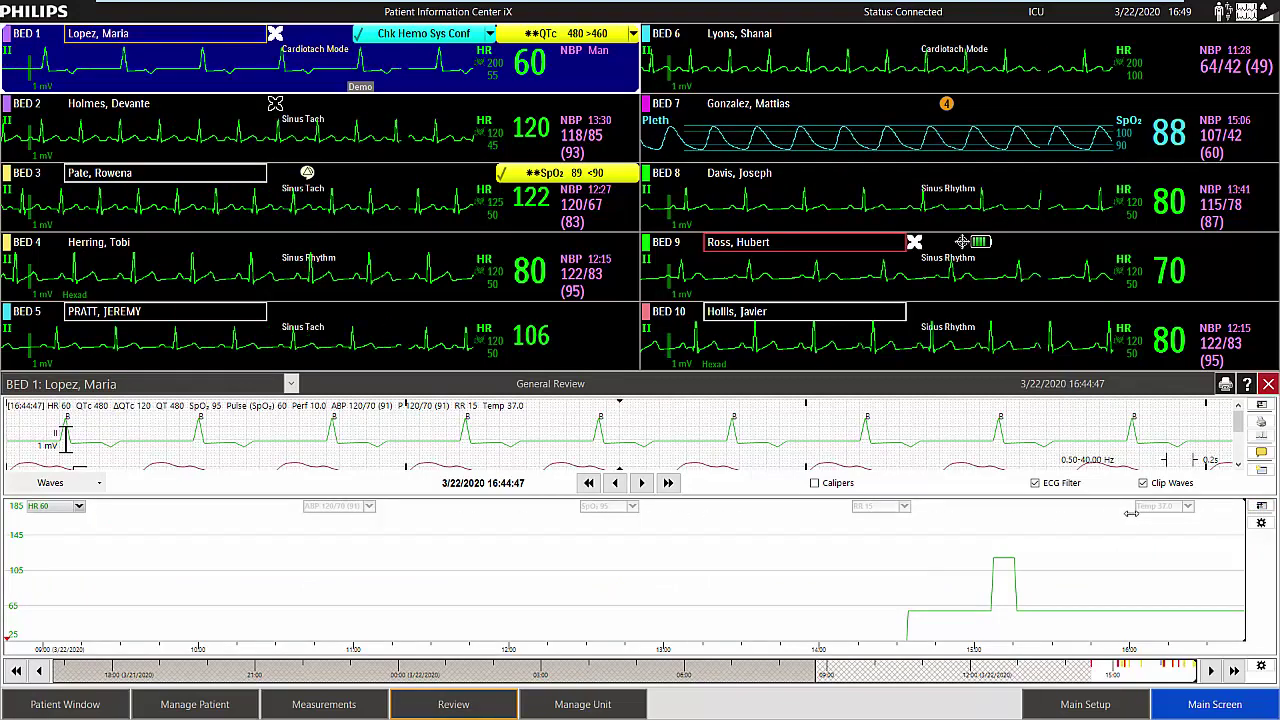
{"action": "left_click", "coordinate": [593, 507]}
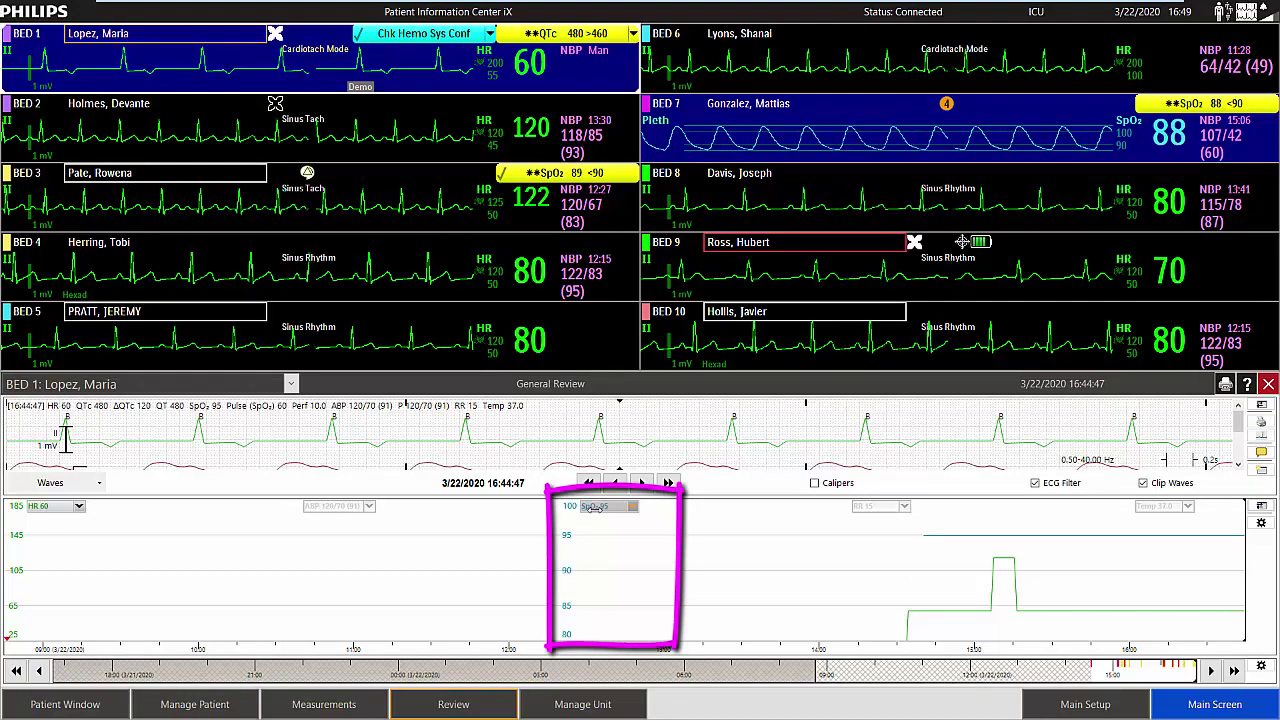
{"action": "left_click_drag", "start_coordinate": [569, 526], "coordinate": [575, 560]}
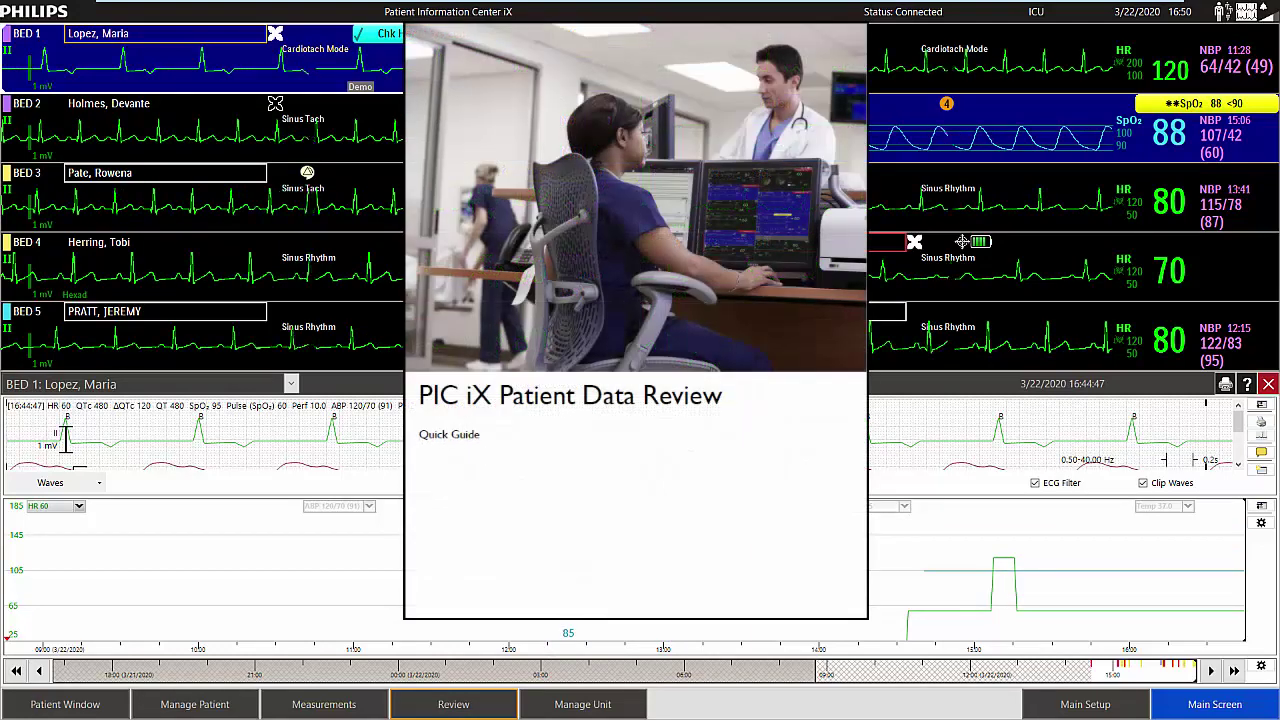
Switch the review panel from graphic trends to the alarm event view.
{"action": "left_click", "coordinate": [1261, 505]}
{"action": "left_click", "coordinate": [1205, 534]}
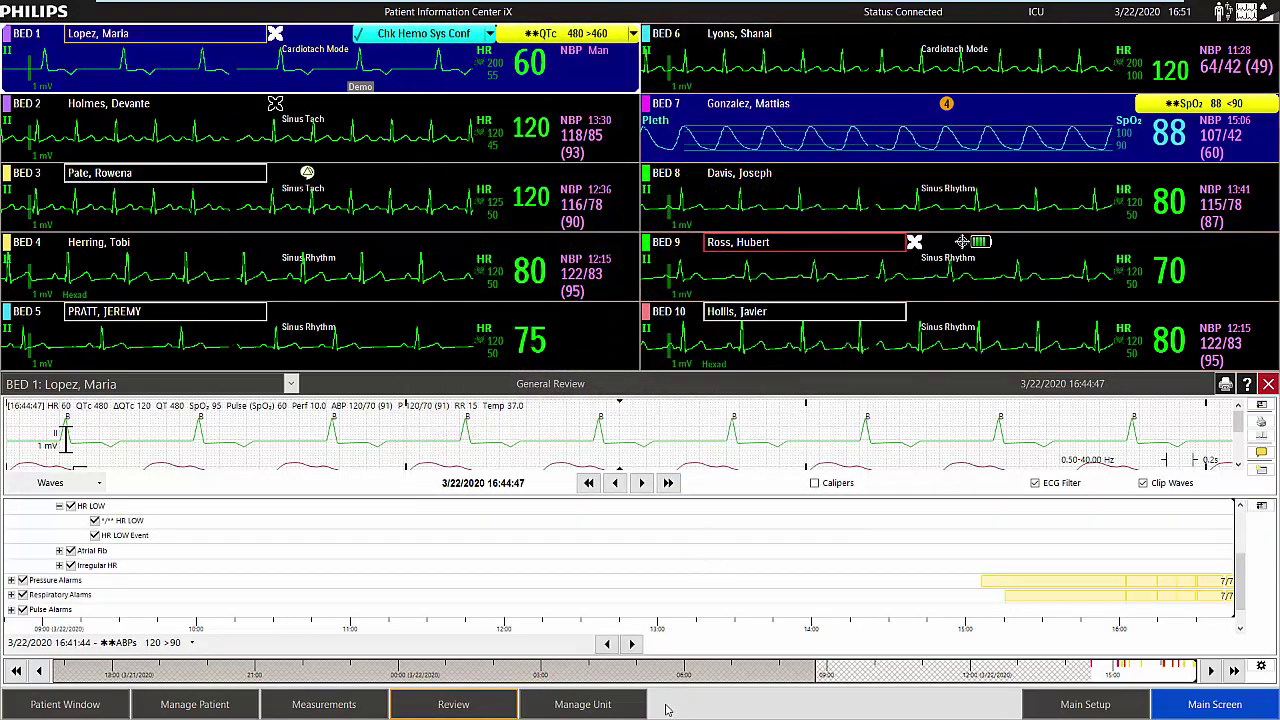
{"action": "left_click", "coordinate": [478, 708]}
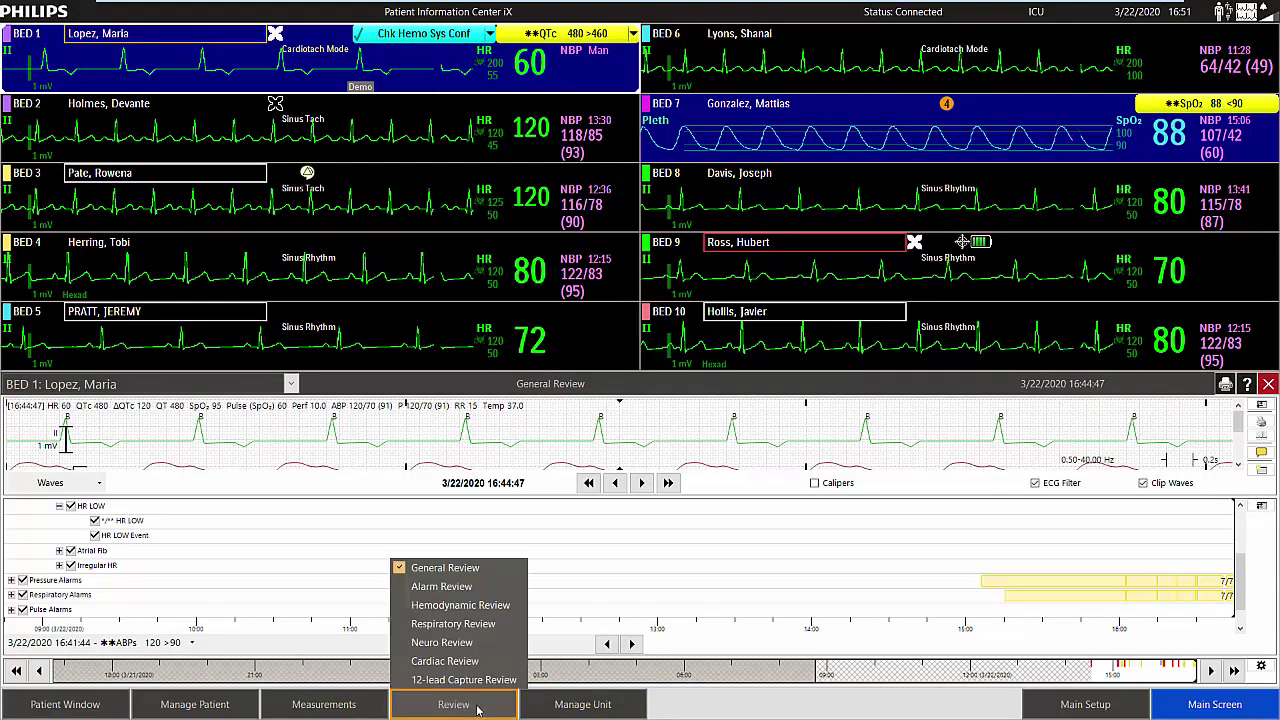
Open Bed 1's Alarm Review, dismiss the layout popup, and select the Brady 60 <80 alarm.
{"action": "left_click", "coordinate": [450, 594]}
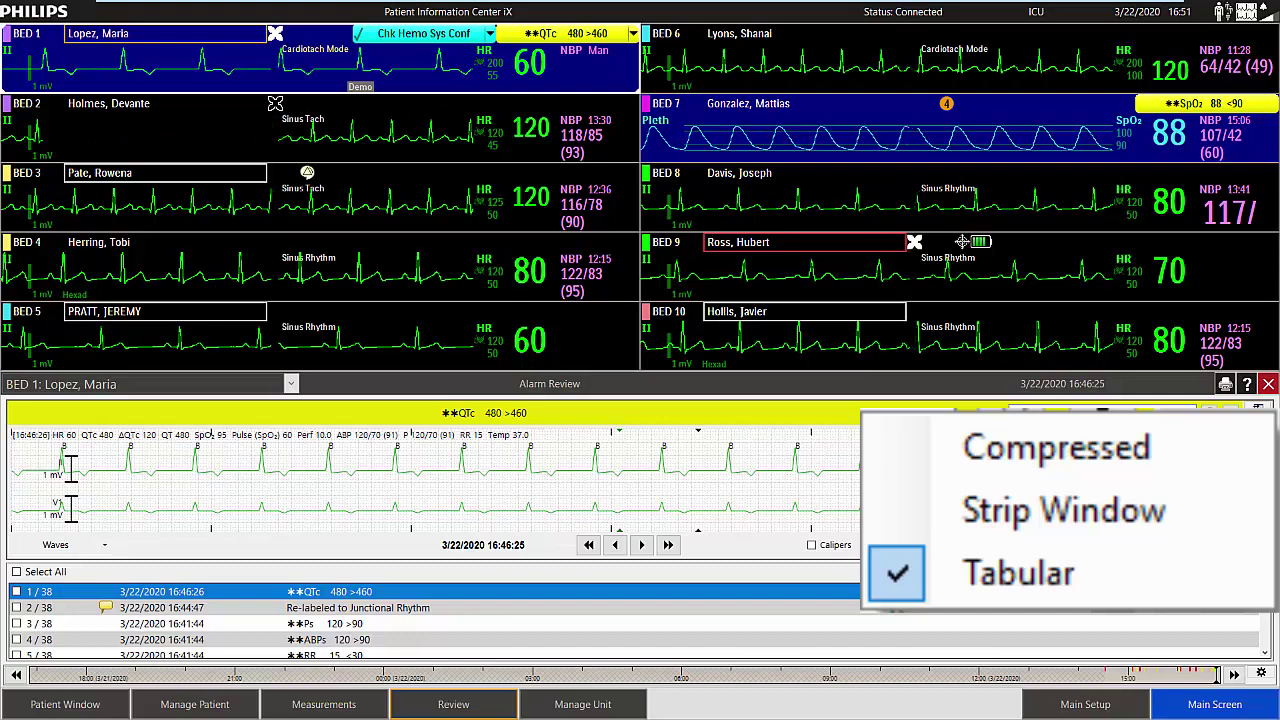
{"action": "left_click", "coordinate": [710, 543]}
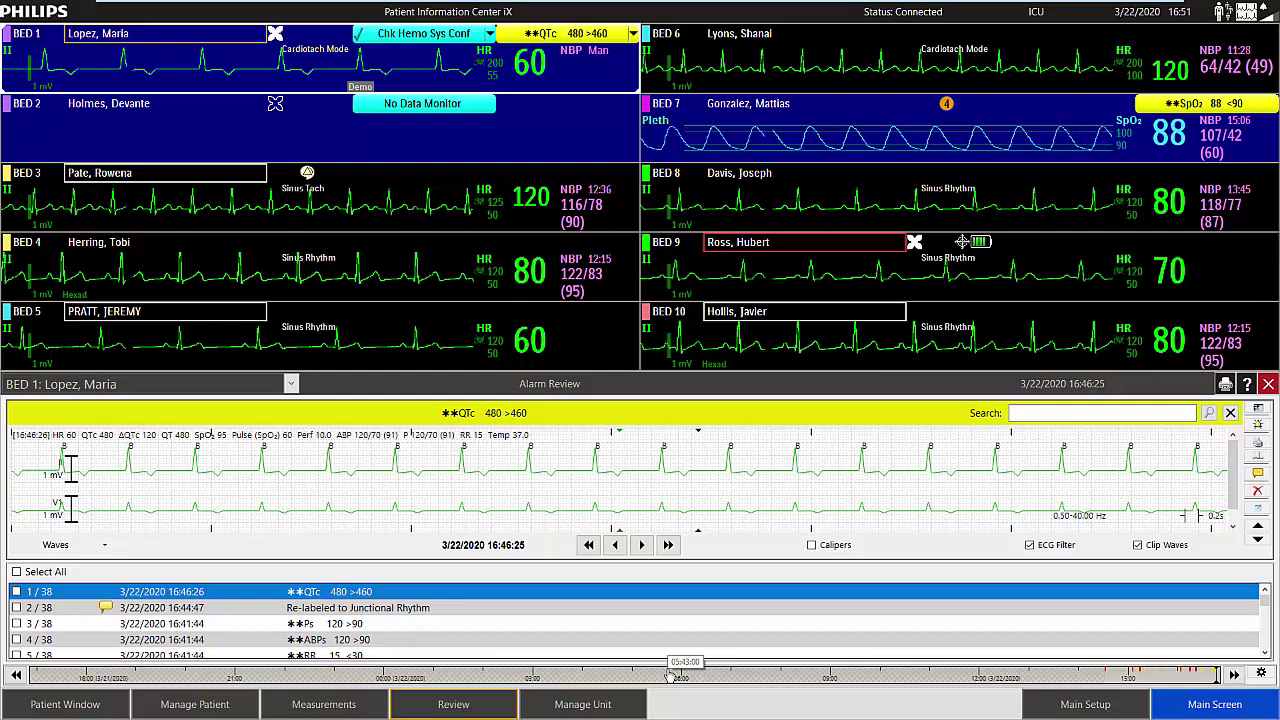
{"action": "left_click", "coordinate": [672, 676]}
{"action": "left_click", "coordinate": [370, 624]}
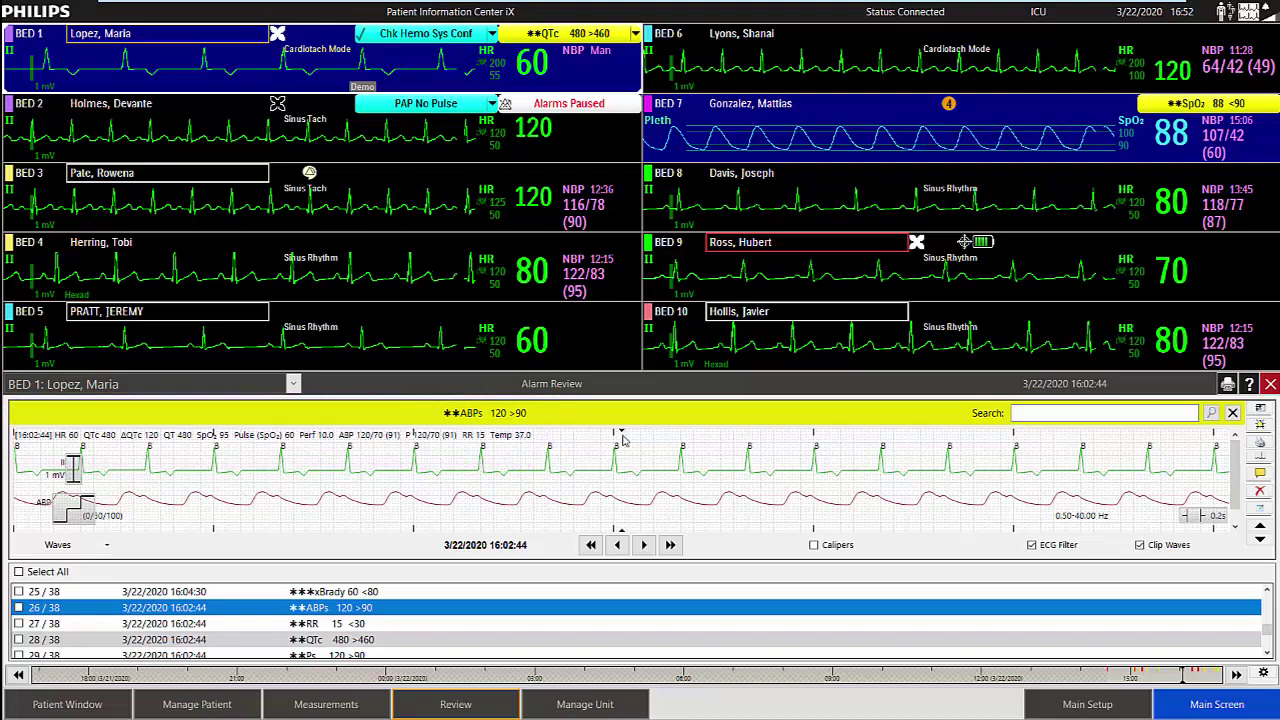
{"action": "left_click", "coordinate": [1261, 426]}
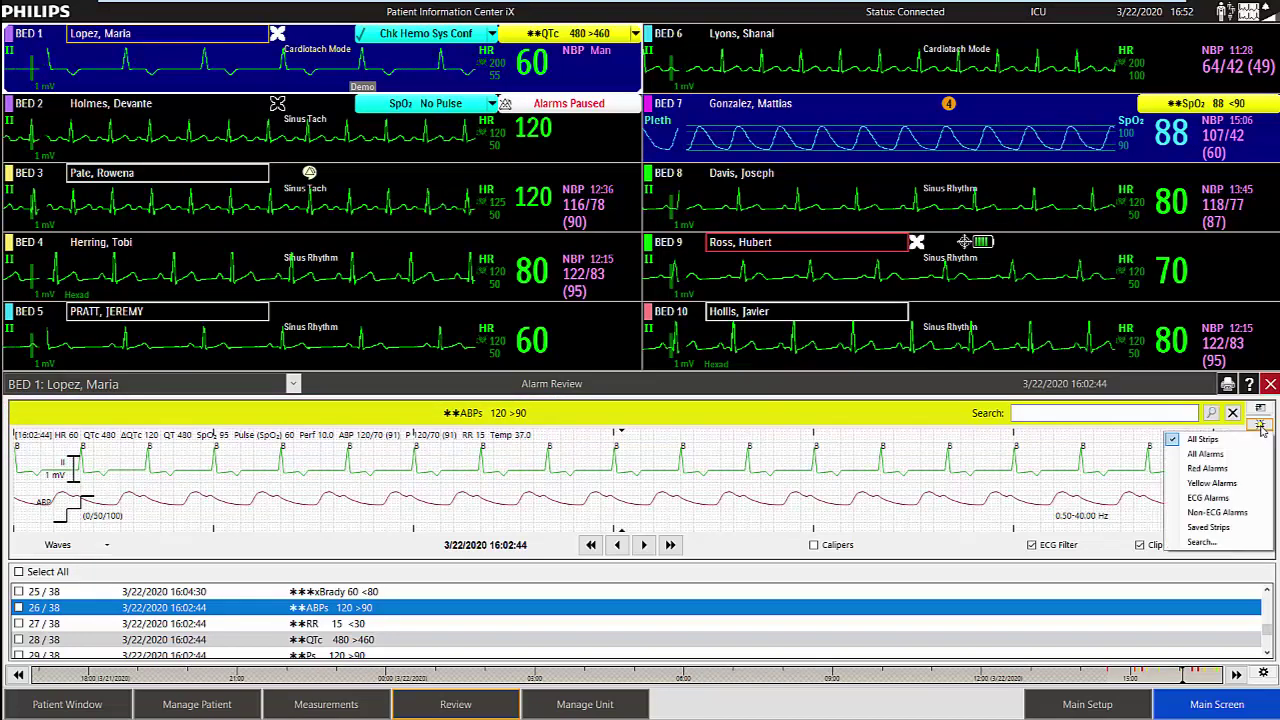
Filter Bed 1's alarm list to Saved Strips only and begin a search.
{"action": "left_click", "coordinate": [1212, 527]}
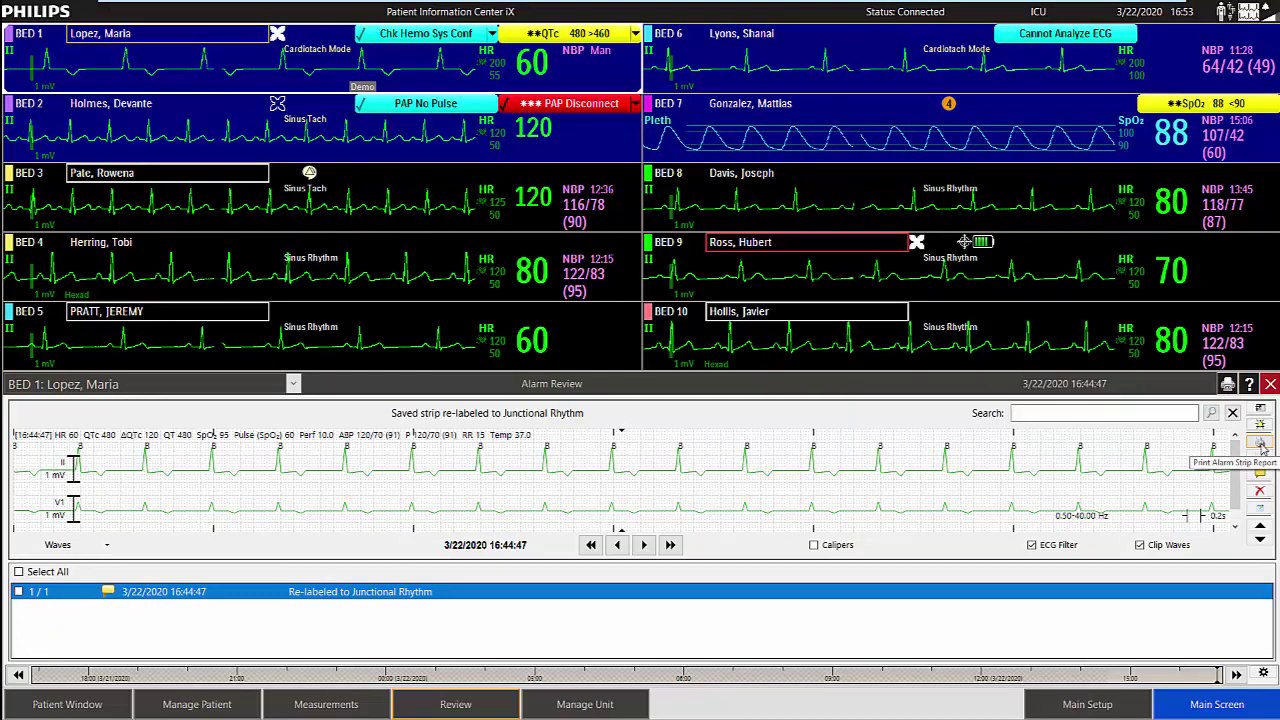
{"action": "left_click", "coordinate": [1125, 414]}
{"action": "type", "text": "BRADY"}
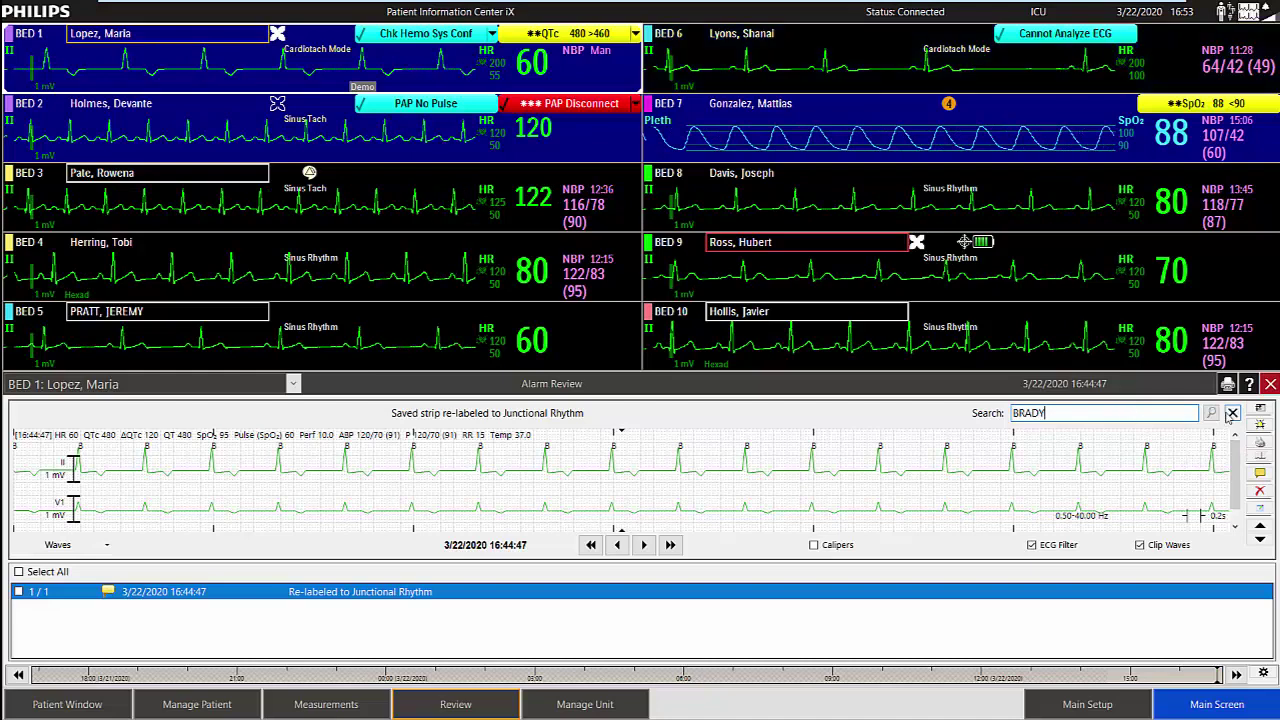
{"action": "left_click", "coordinate": [1211, 413]}
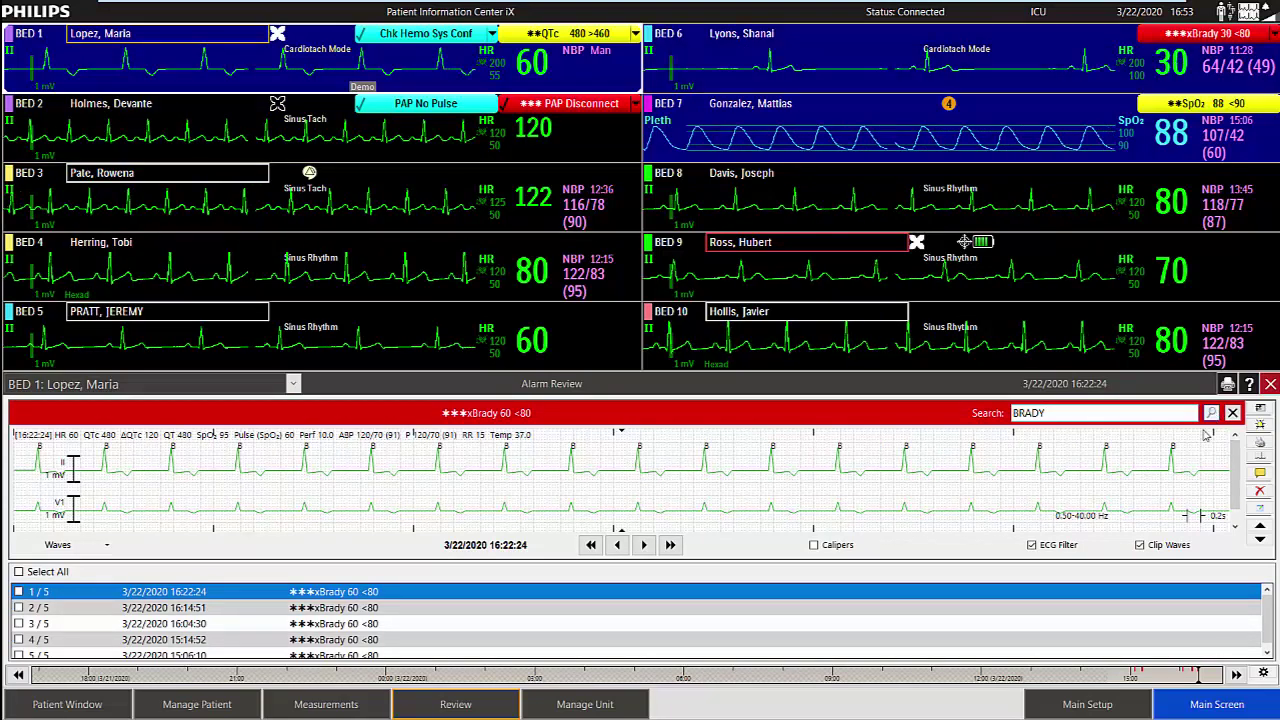
{"action": "left_click", "coordinate": [1260, 509]}
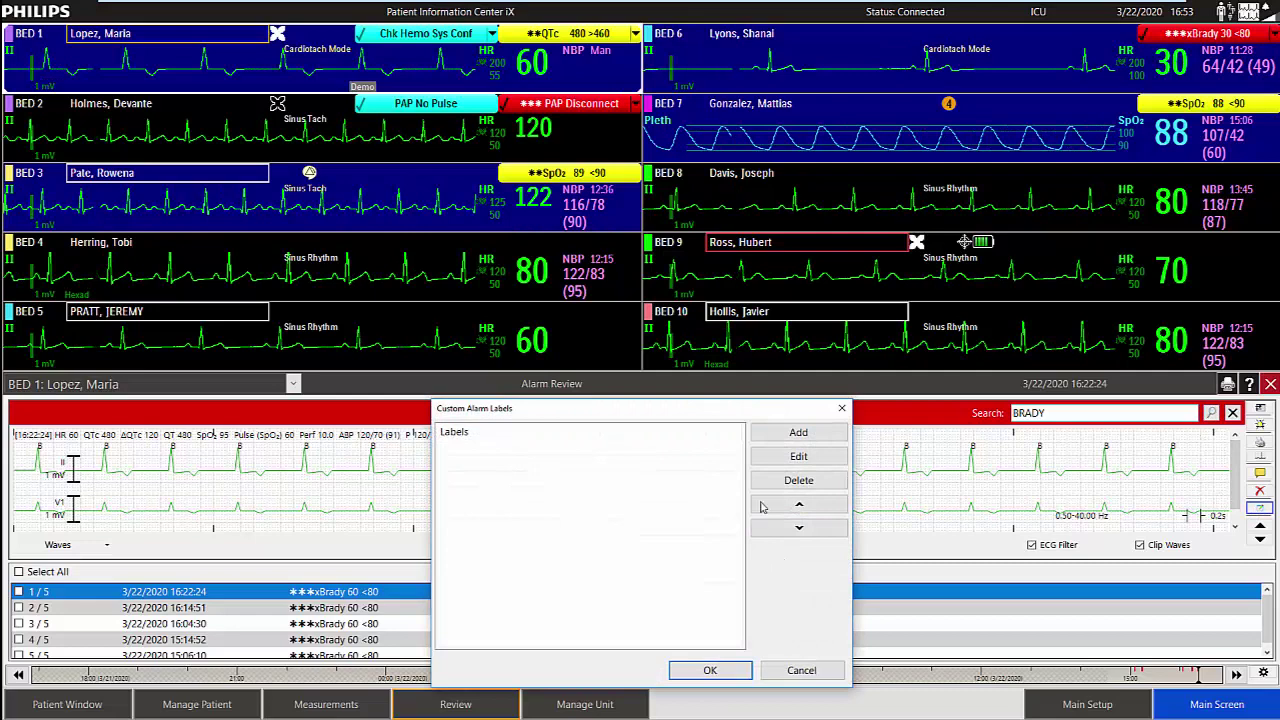
{"action": "left_click", "coordinate": [797, 433]}
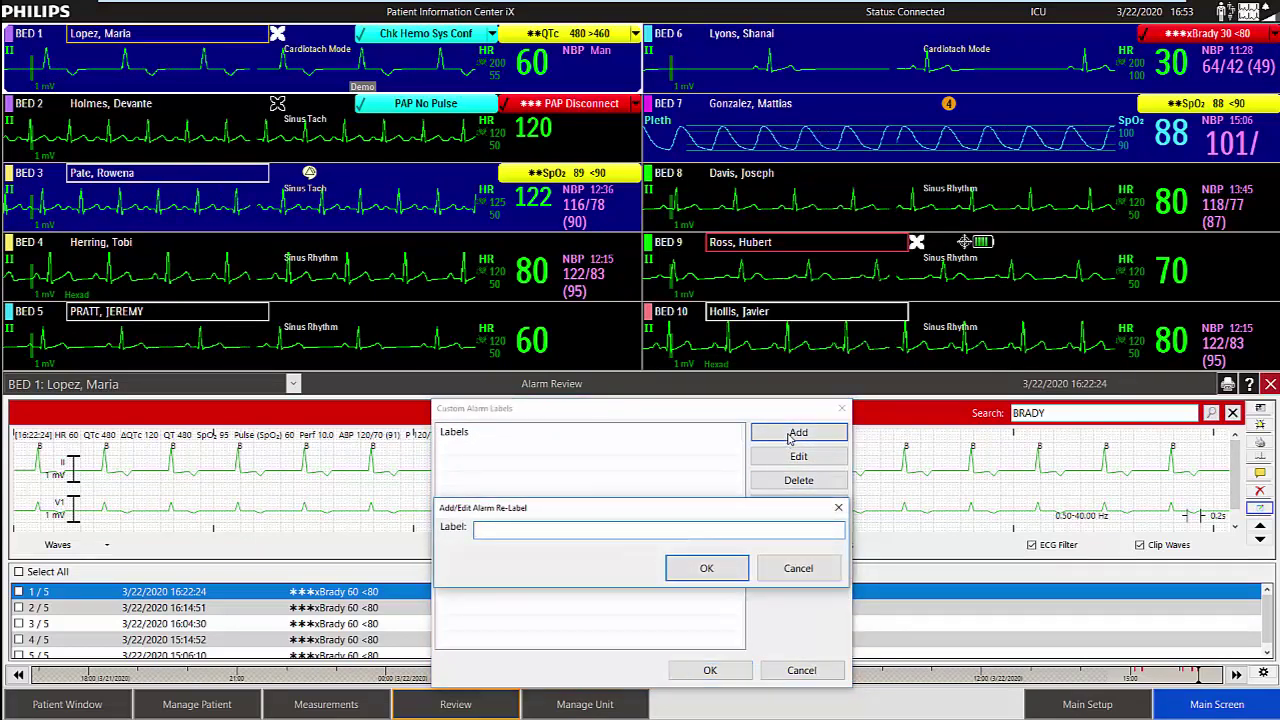
{"action": "left_click", "coordinate": [795, 570]}
{"action": "left_click", "coordinate": [822, 675]}
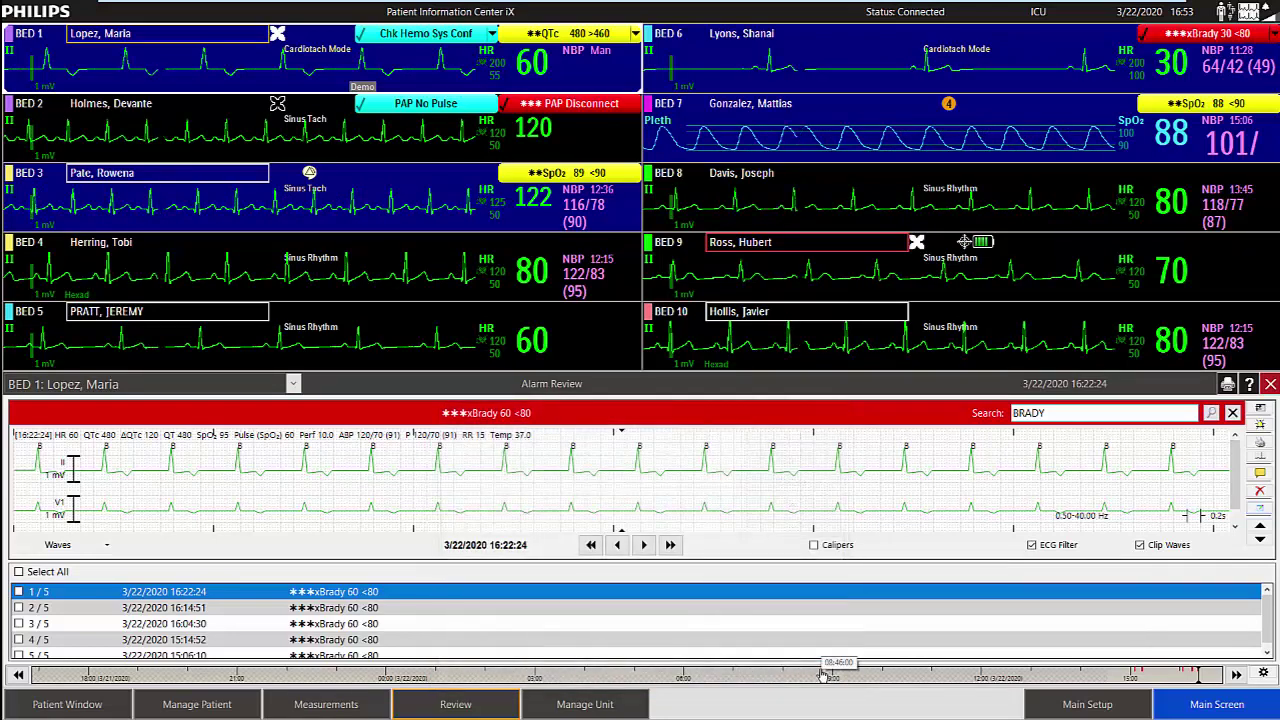
{"action": "left_click", "coordinate": [1268, 389]}
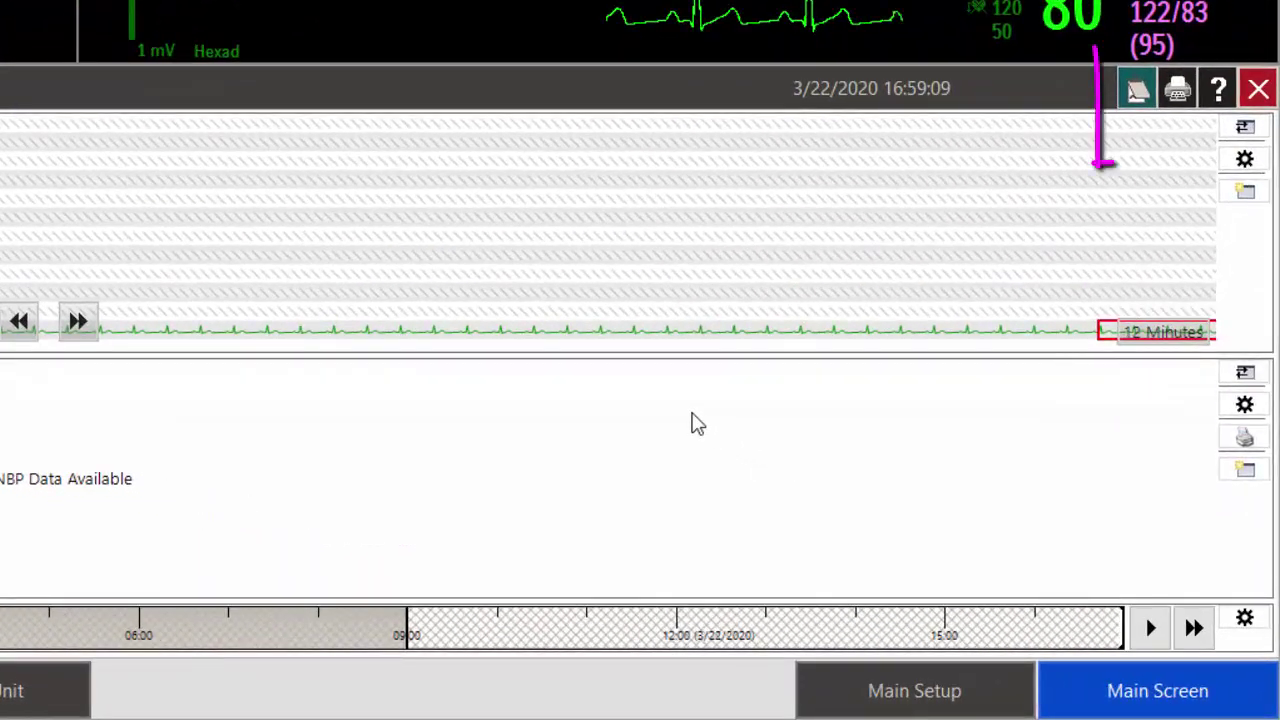
Load Bed 9's ICU: Discharge prior data period into the General Review.
{"action": "left_click", "coordinate": [1139, 92]}
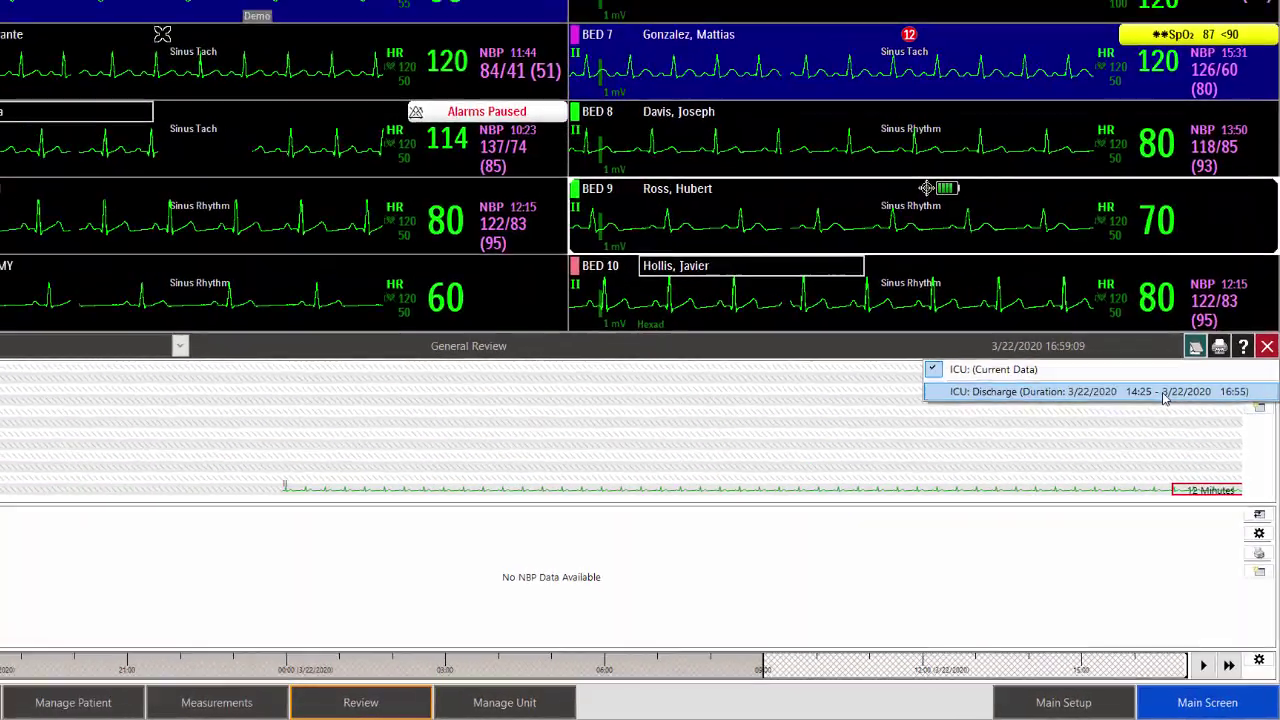
{"action": "left_click", "coordinate": [1165, 397]}
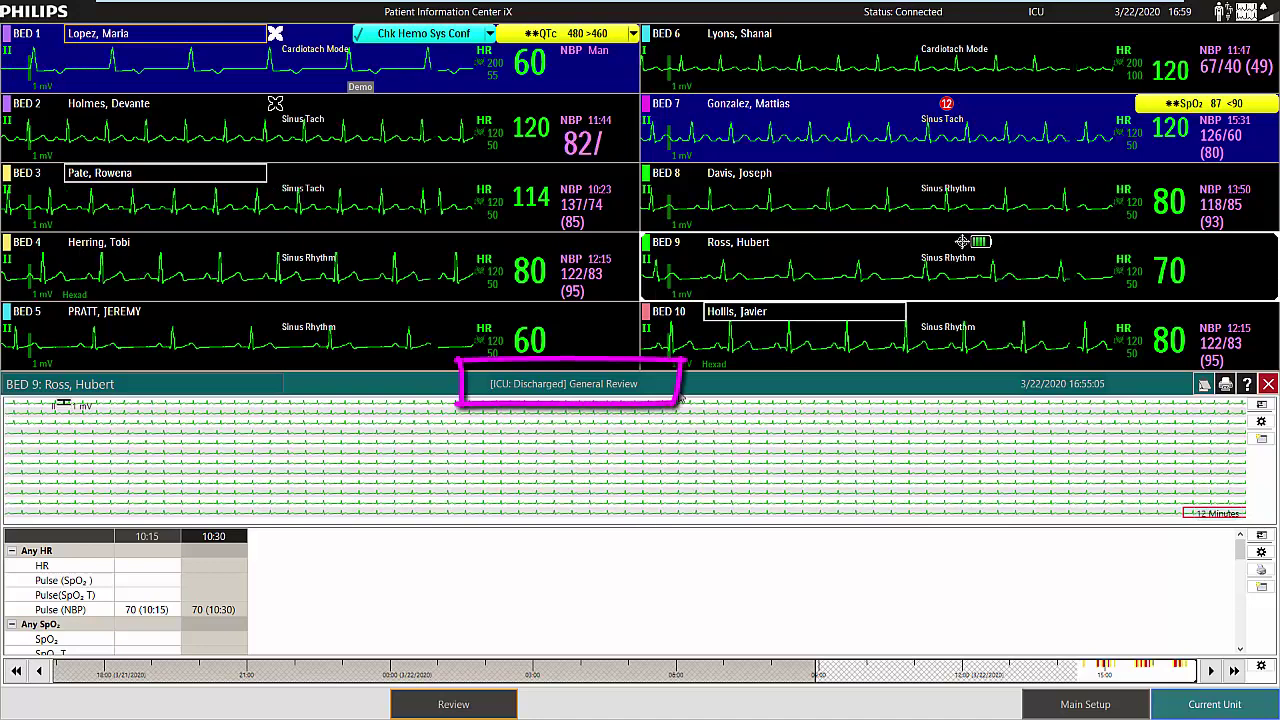
Review Bed 9's discharged-data alarm history, then return to the current unit's ten-bed overview.
{"action": "left_click", "coordinate": [453, 704]}
{"action": "left_click", "coordinate": [472, 590]}
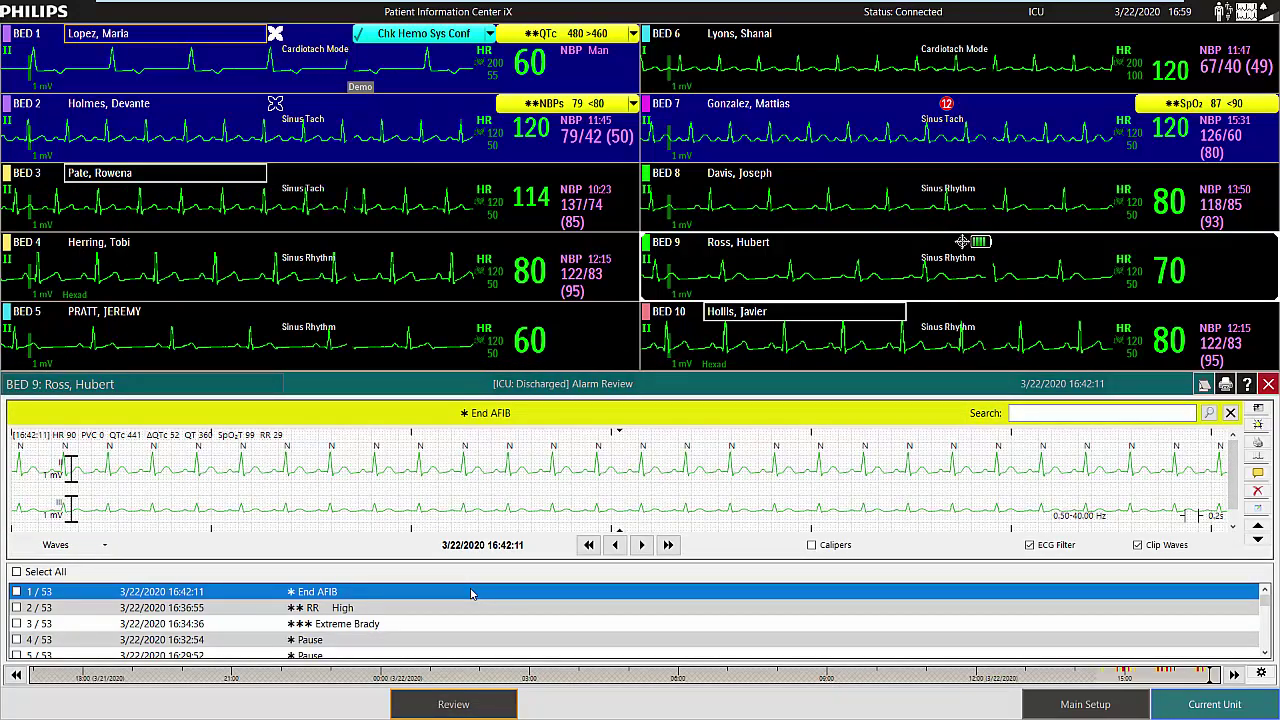
{"action": "left_click", "coordinate": [1236, 705]}
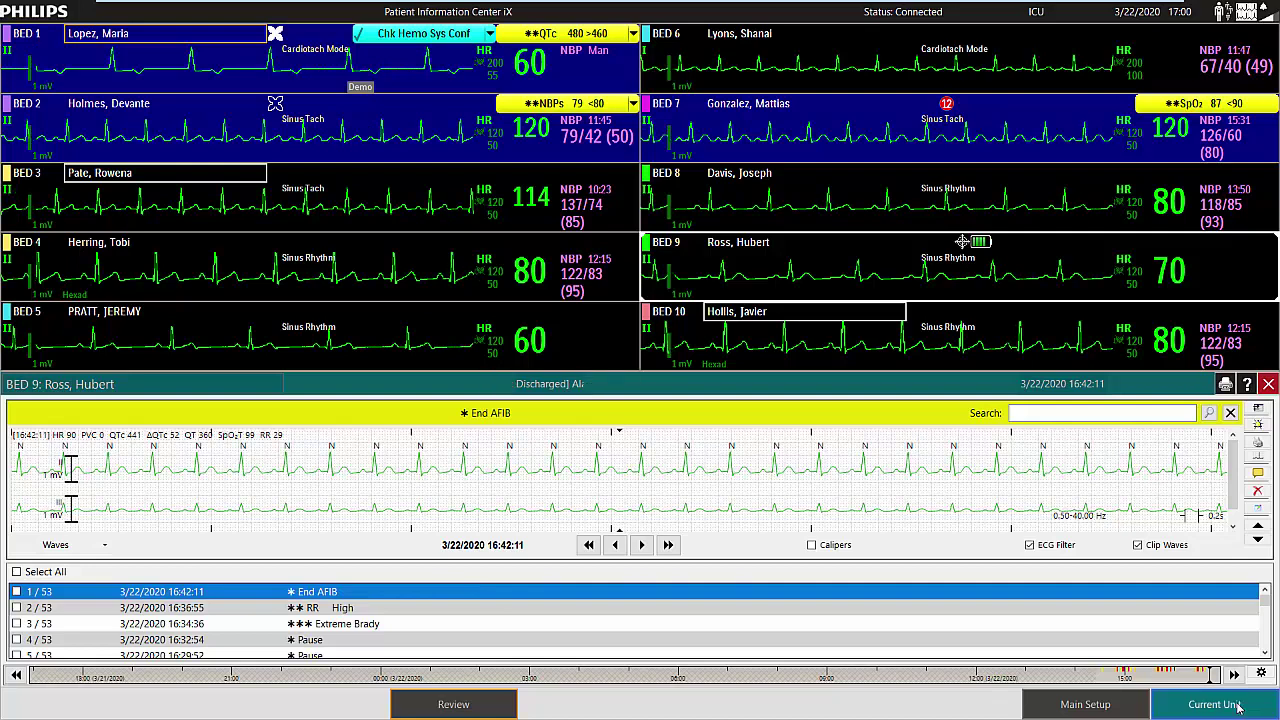
{"action": "left_click", "coordinate": [1236, 705]}
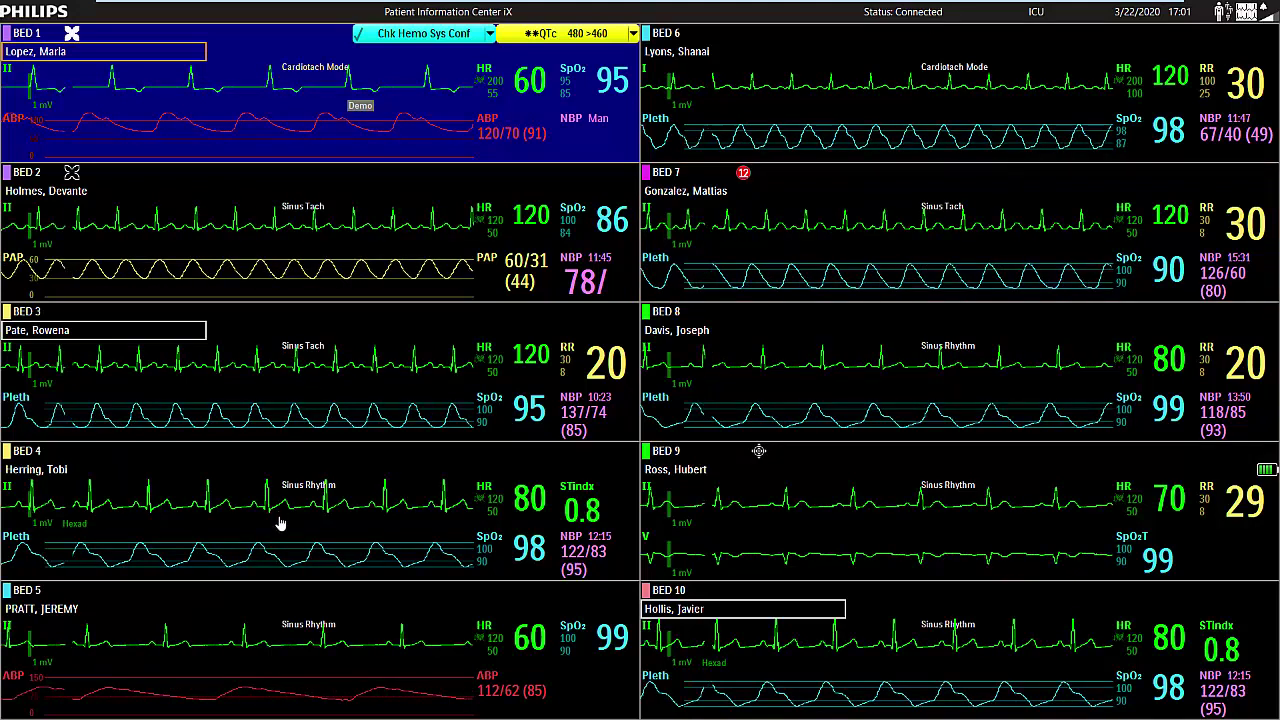
{"action": "left_click", "coordinate": [238, 551]}
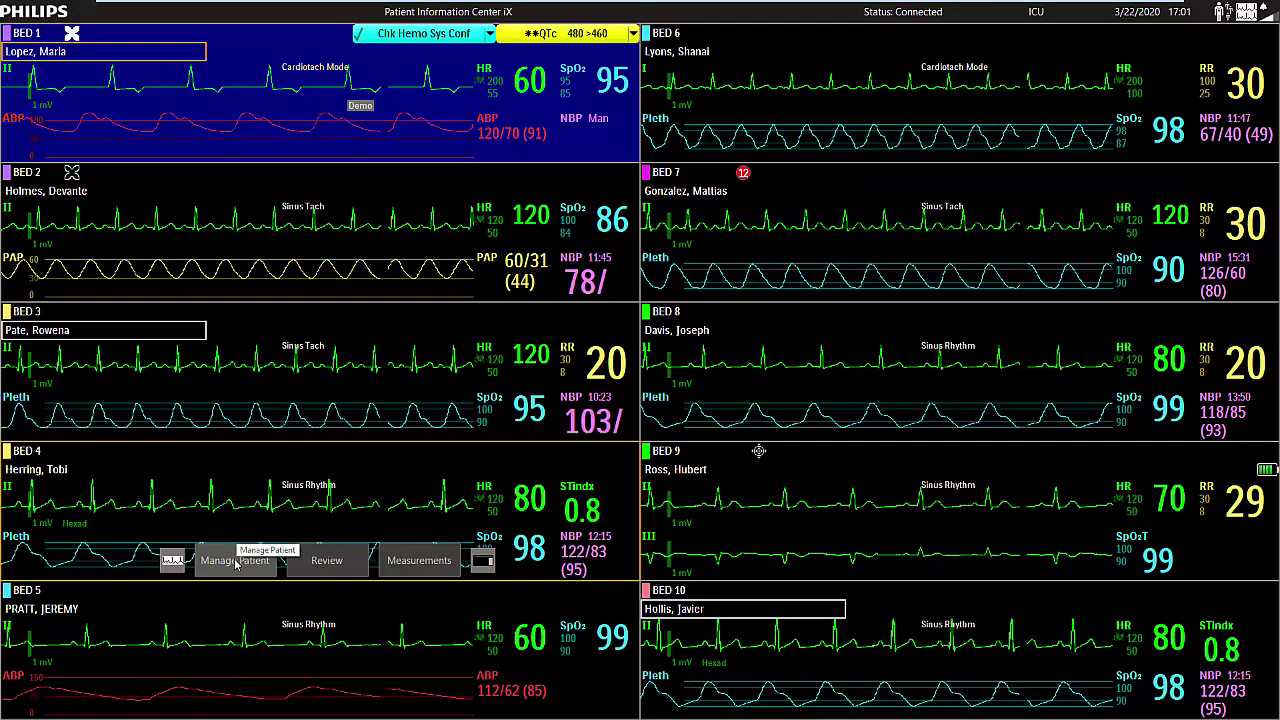
Transfer Bed 4's patient to destination bed PCU-9, leaving Bed 4 Not Admitted.
{"action": "left_click", "coordinate": [236, 561]}
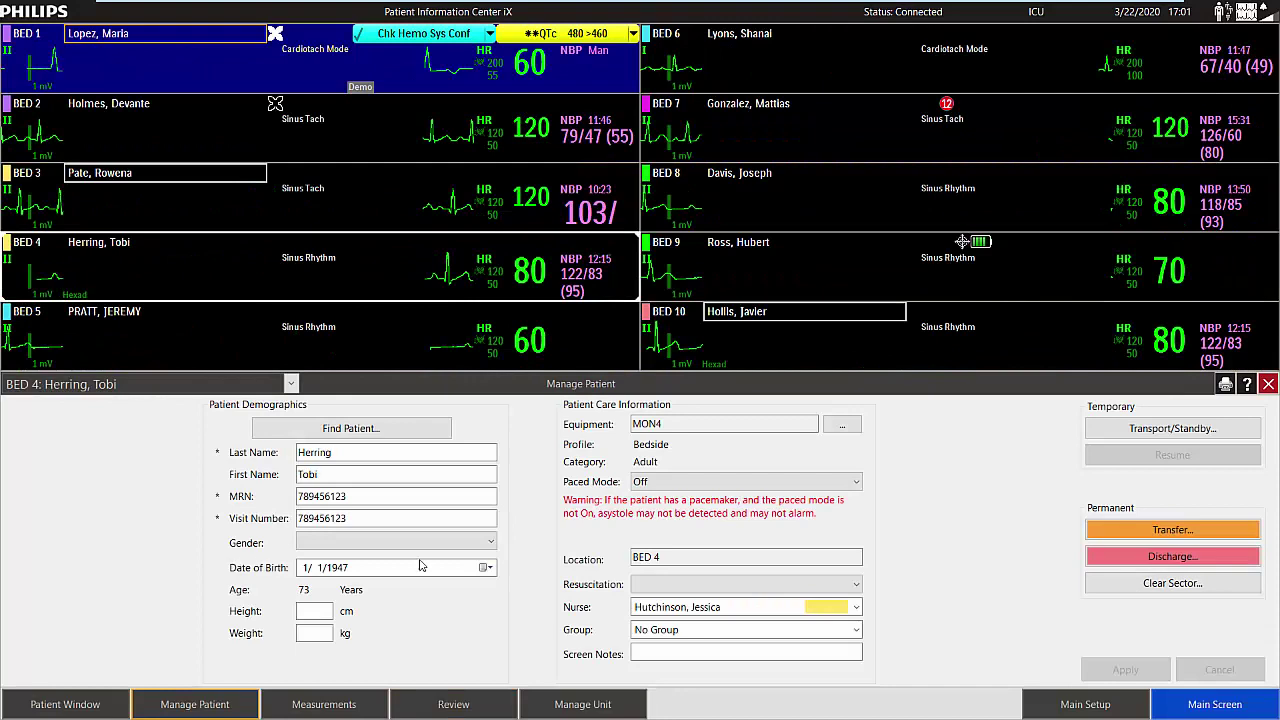
{"action": "left_click", "coordinate": [1149, 531]}
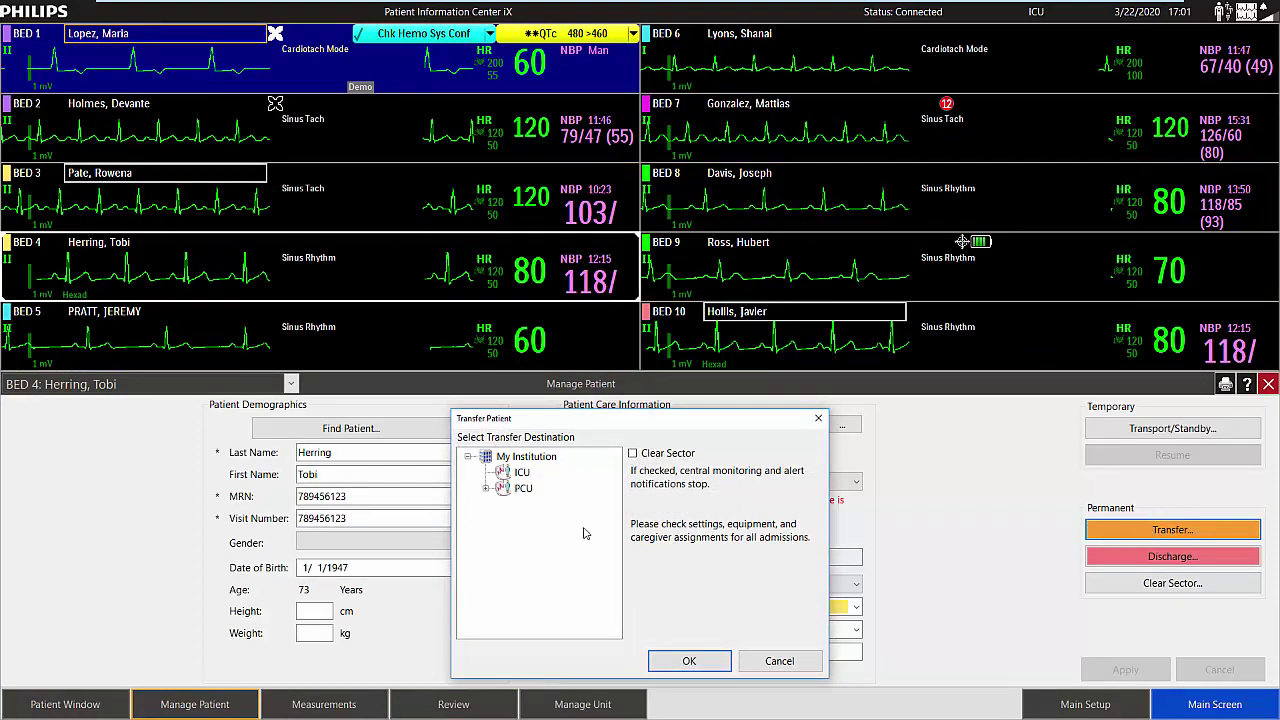
{"action": "left_click", "coordinate": [486, 492]}
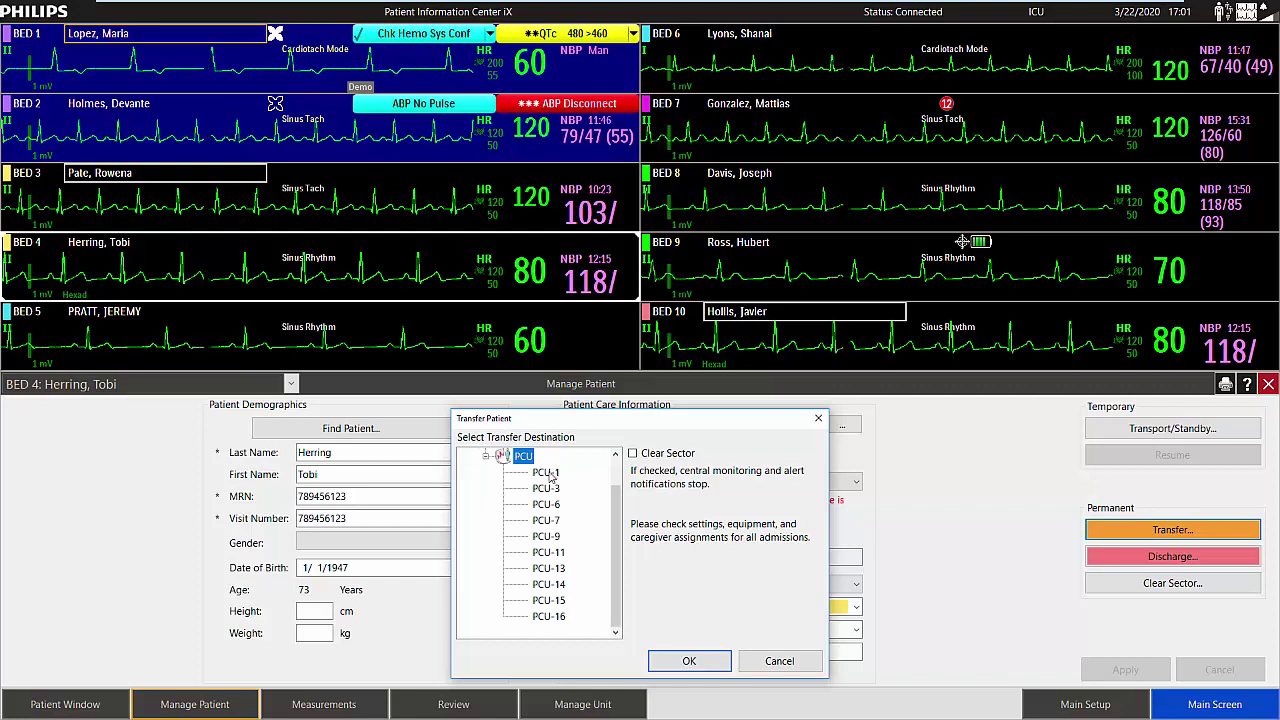
{"action": "left_click", "coordinate": [550, 537]}
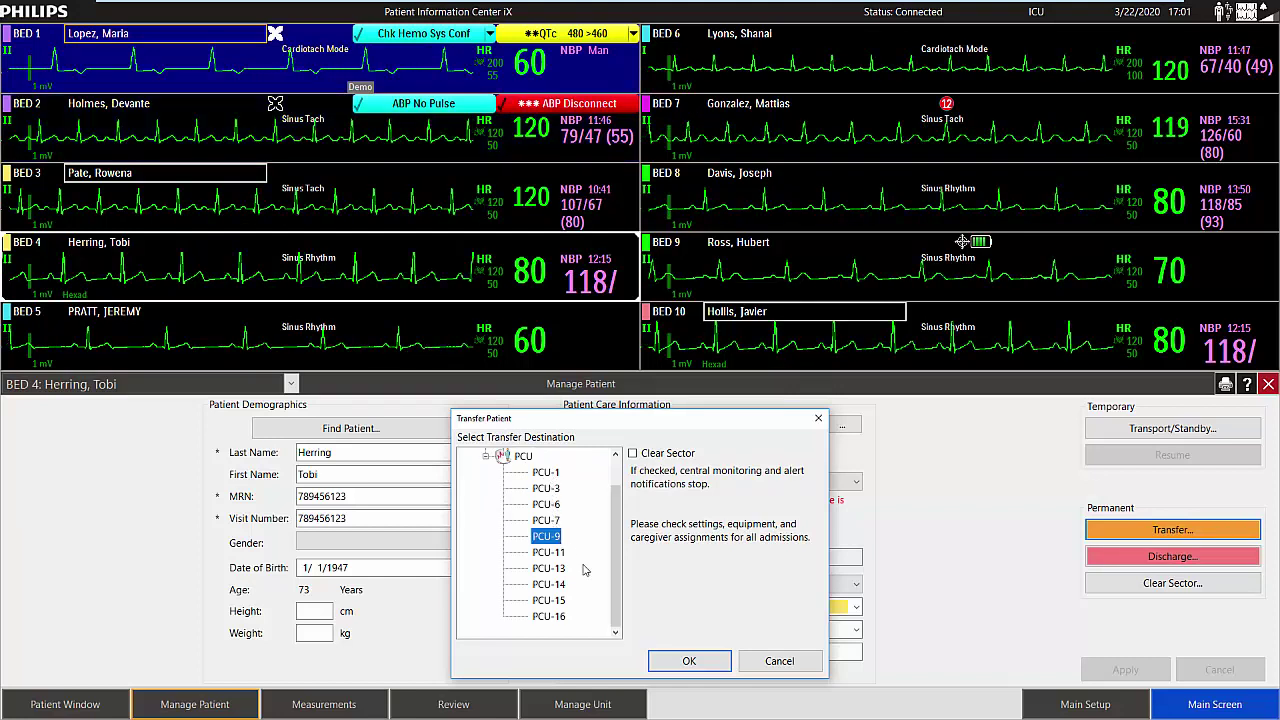
{"action": "left_click", "coordinate": [691, 661]}
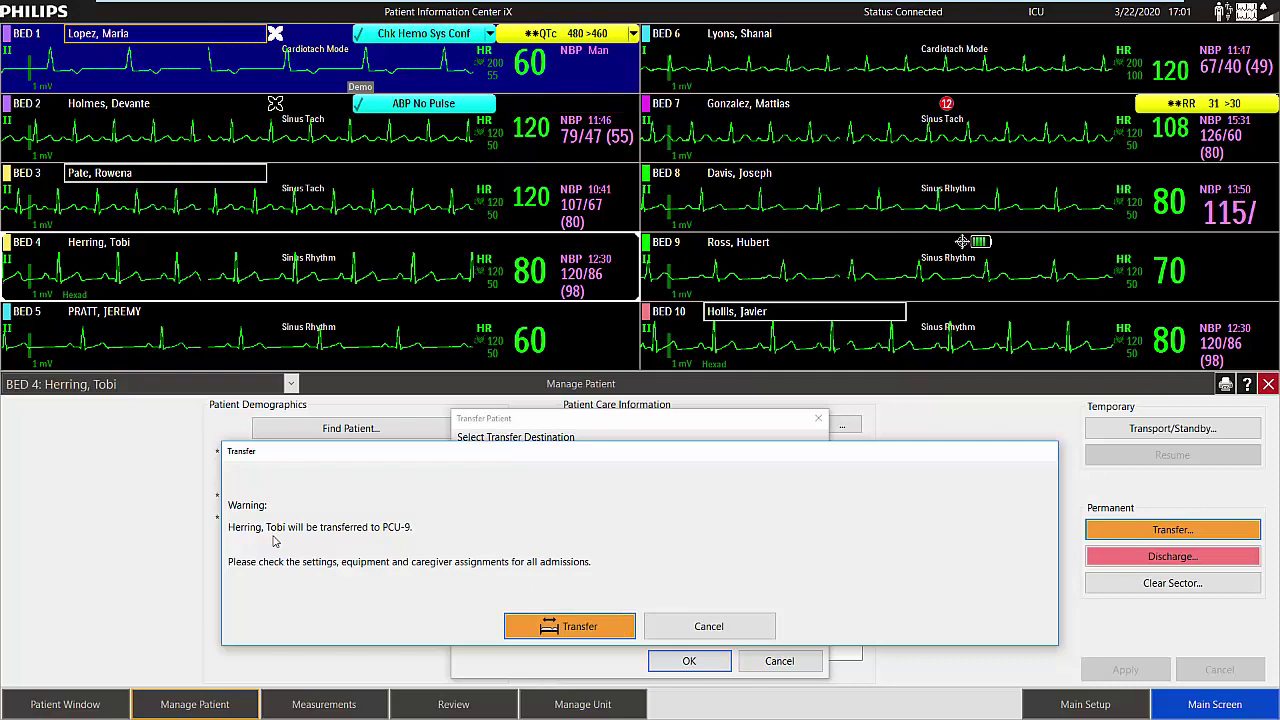
{"action": "left_click", "coordinate": [586, 628]}
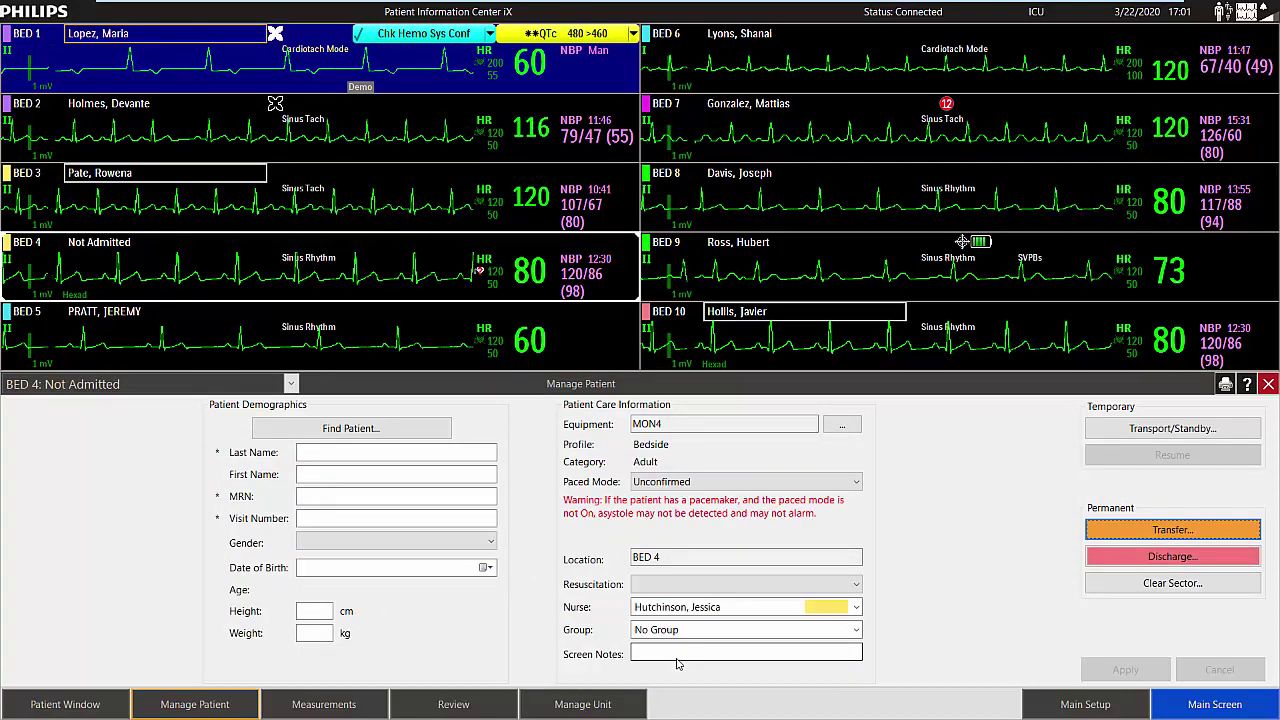
{"action": "left_click", "coordinate": [1267, 384]}
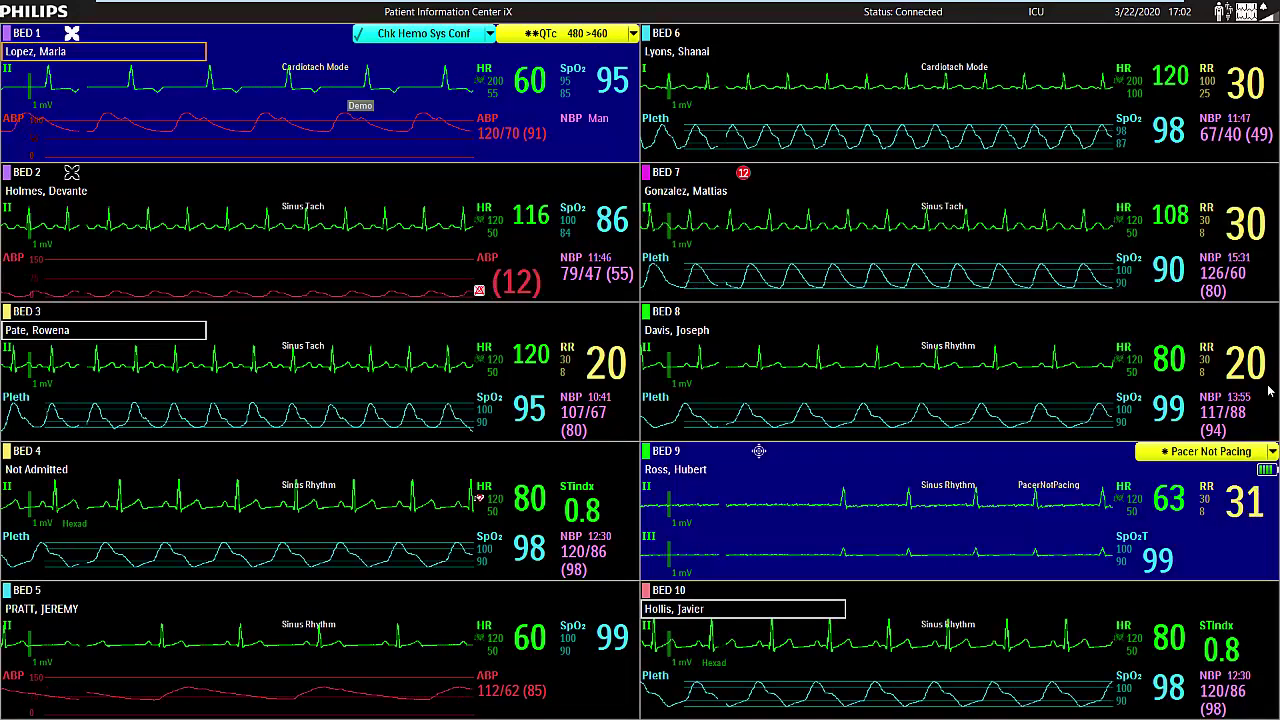
Discharge Bed 8's patient so Bed 8 reads Not Admitted with blank demographics.
{"action": "mouse_move", "coordinate": [1250, 378]}
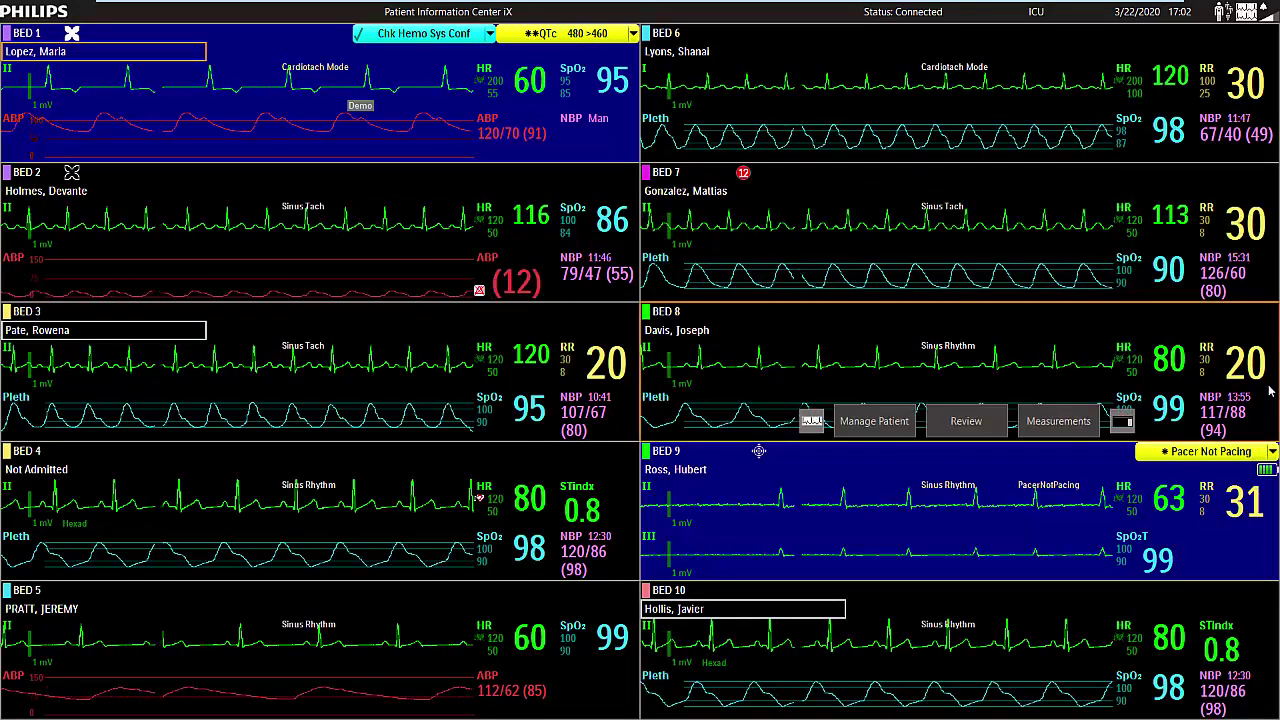
{"action": "left_click", "coordinate": [871, 422]}
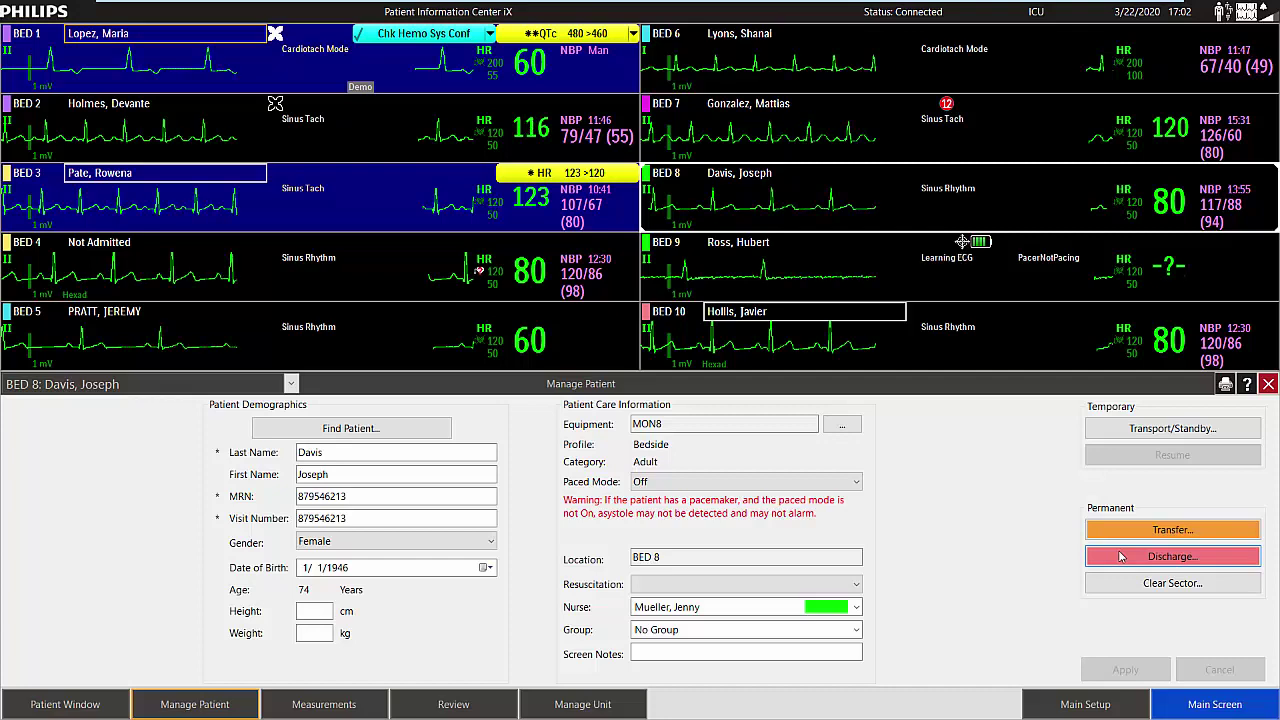
{"action": "left_click", "coordinate": [1121, 557]}
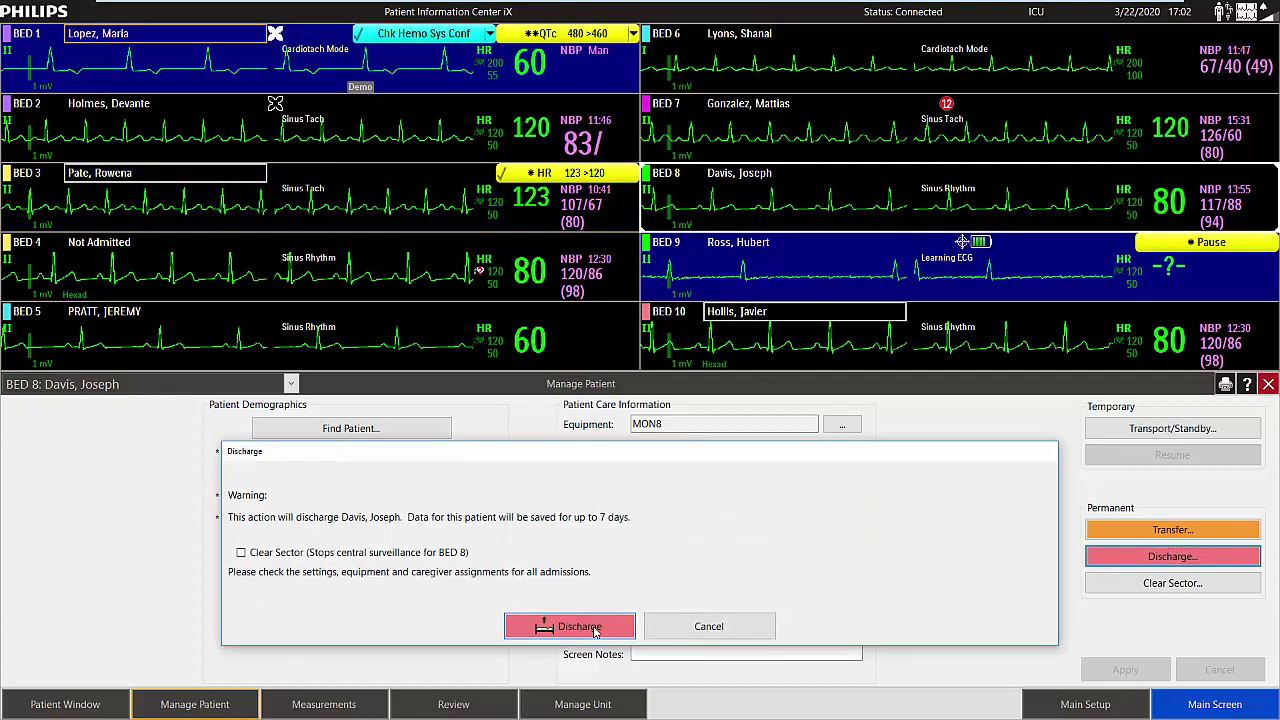
{"action": "left_click", "coordinate": [594, 627]}
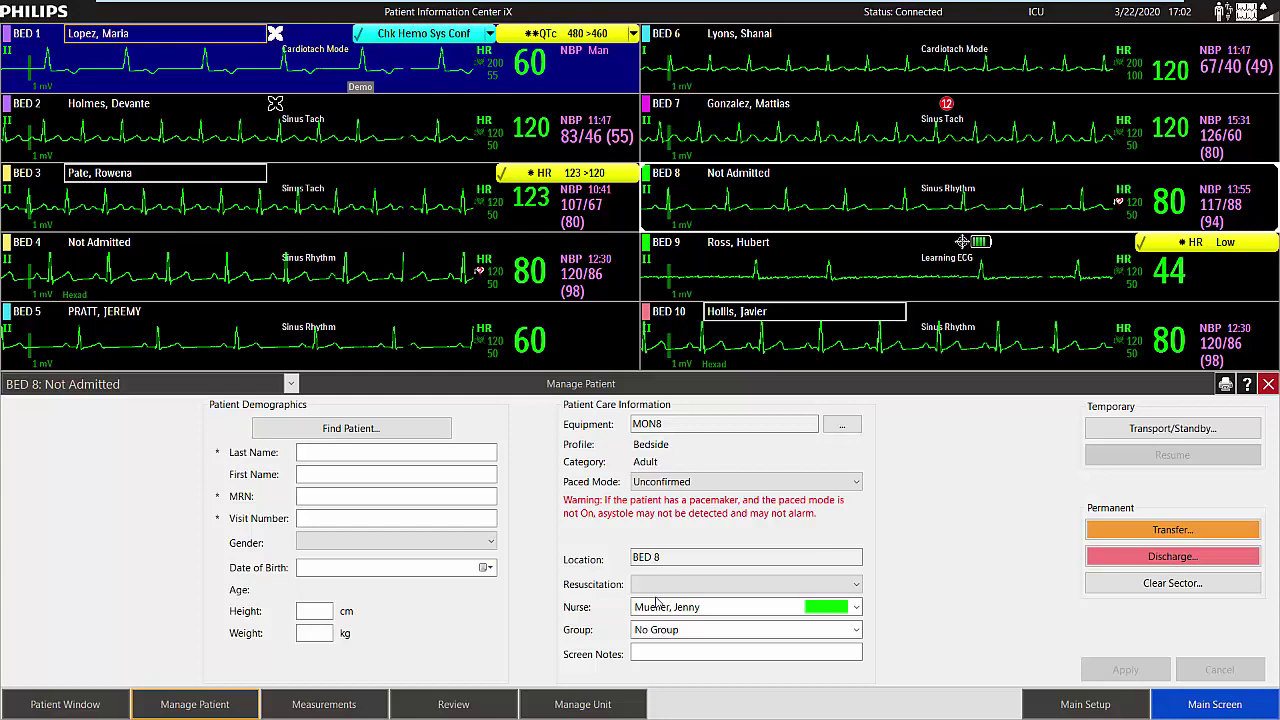
{"action": "left_click", "coordinate": [291, 384]}
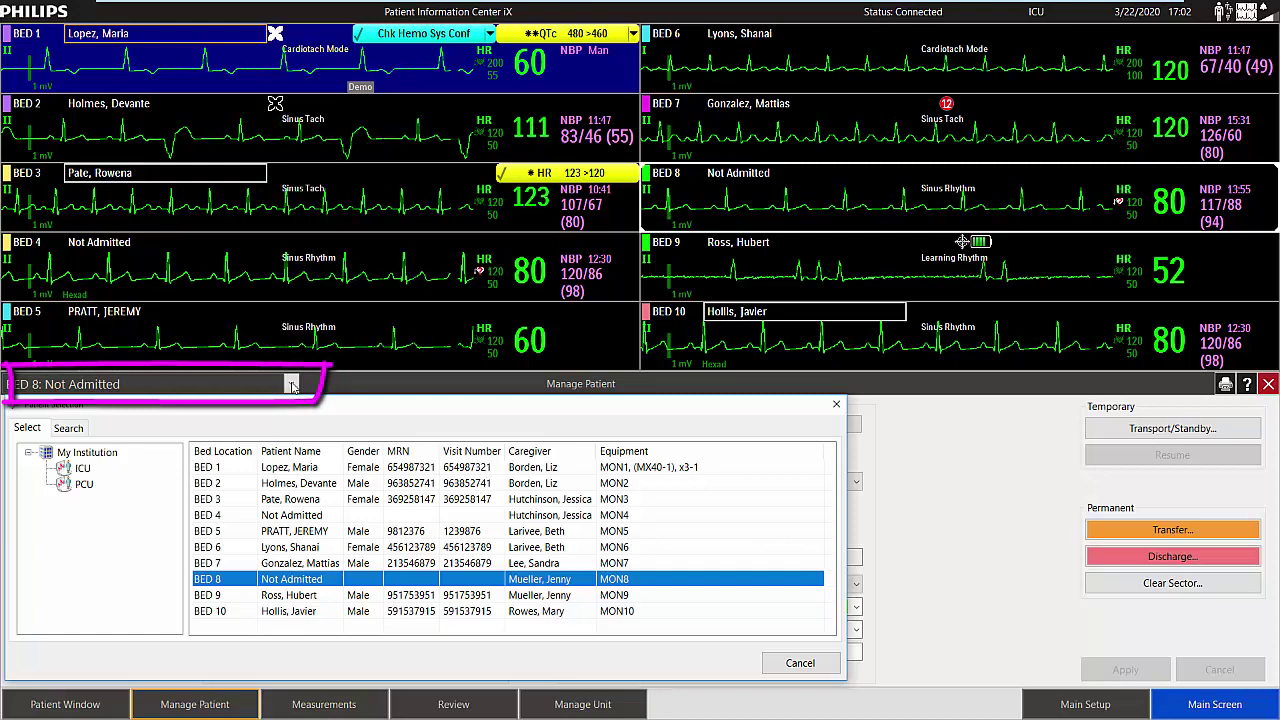
Search for the discharged patient by last name, open their Alarm Review, then close it.
{"action": "left_click", "coordinate": [72, 432]}
{"action": "left_click", "coordinate": [109, 452]}
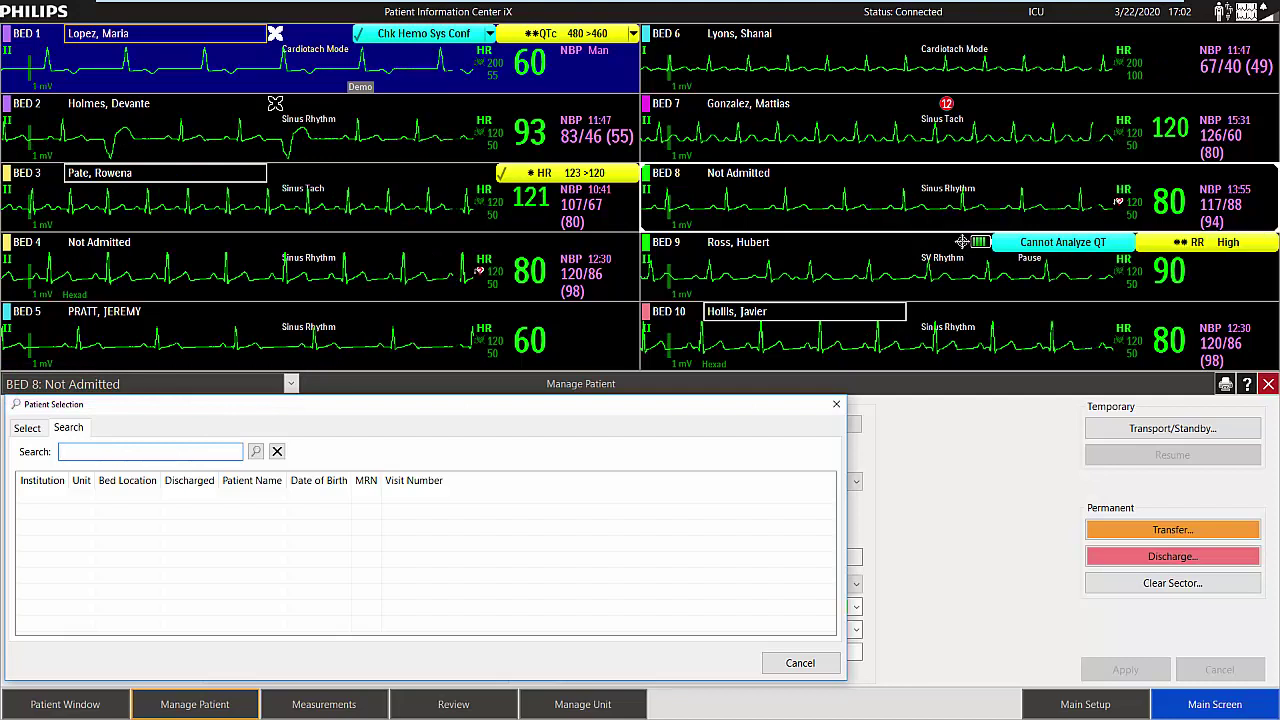
{"action": "type", "text": "dAVIS"}
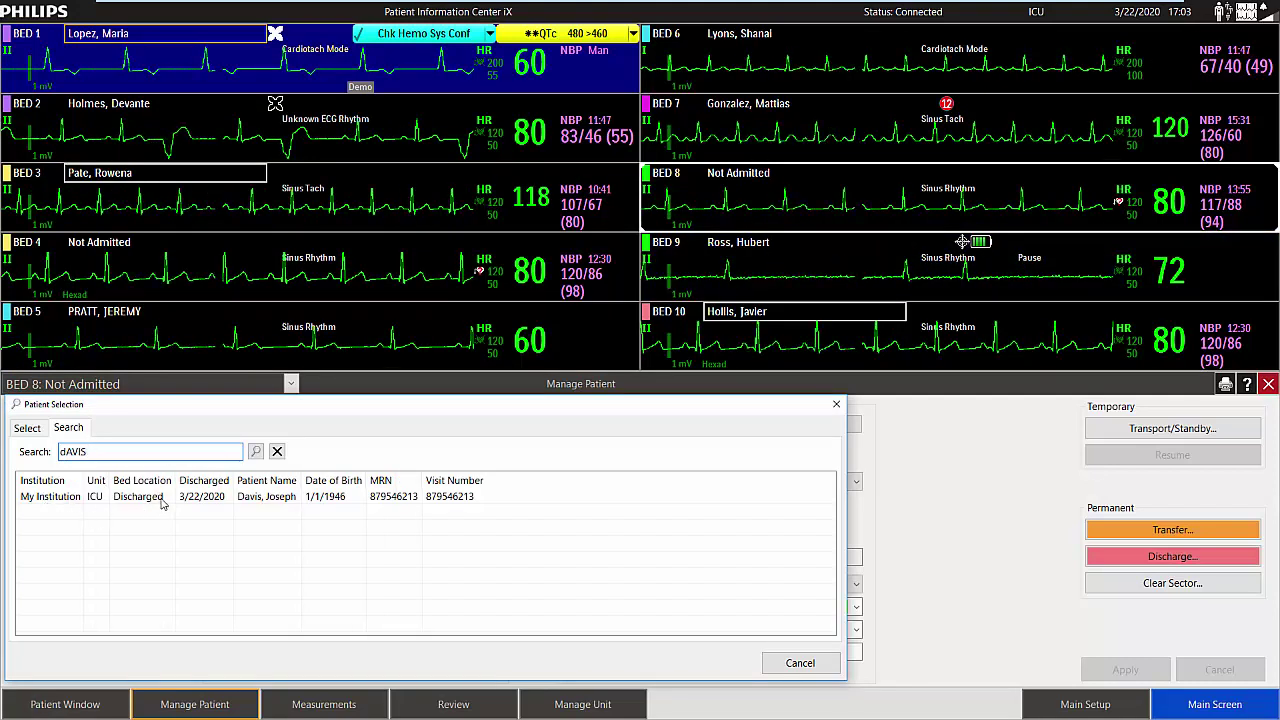
{"action": "double_click", "coordinate": [311, 497]}
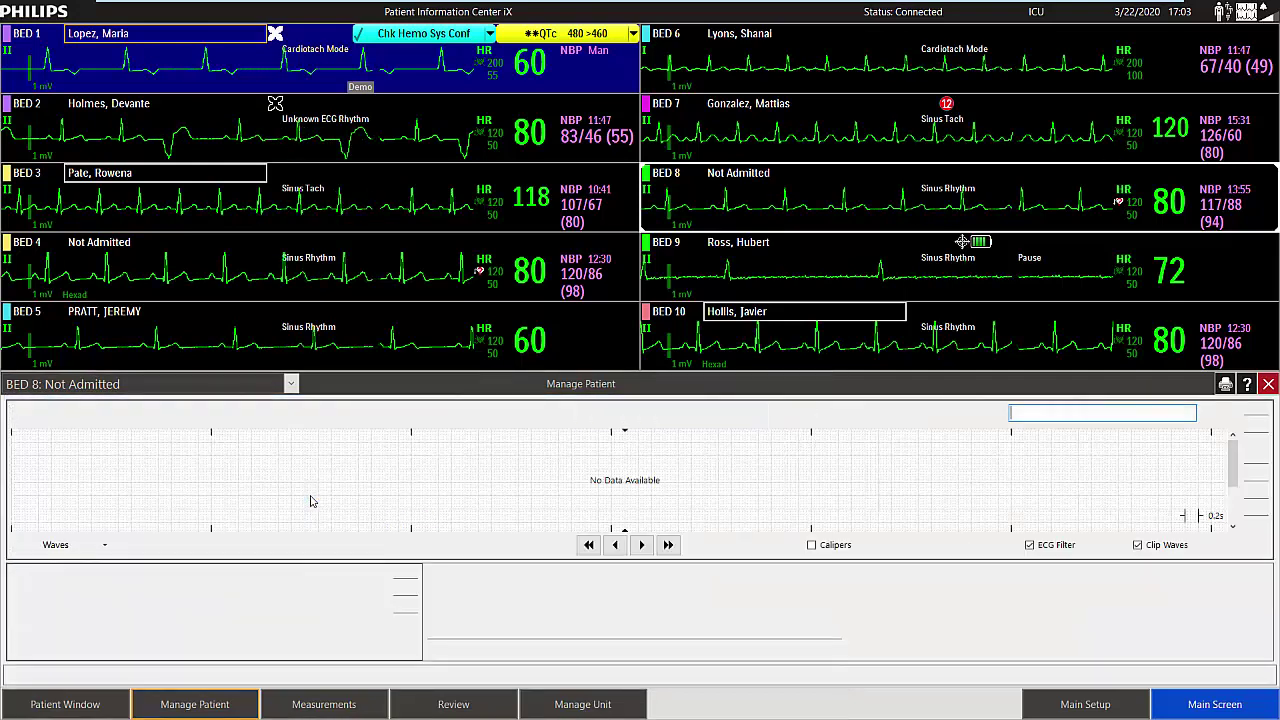
{"action": "left_click", "coordinate": [1268, 385]}
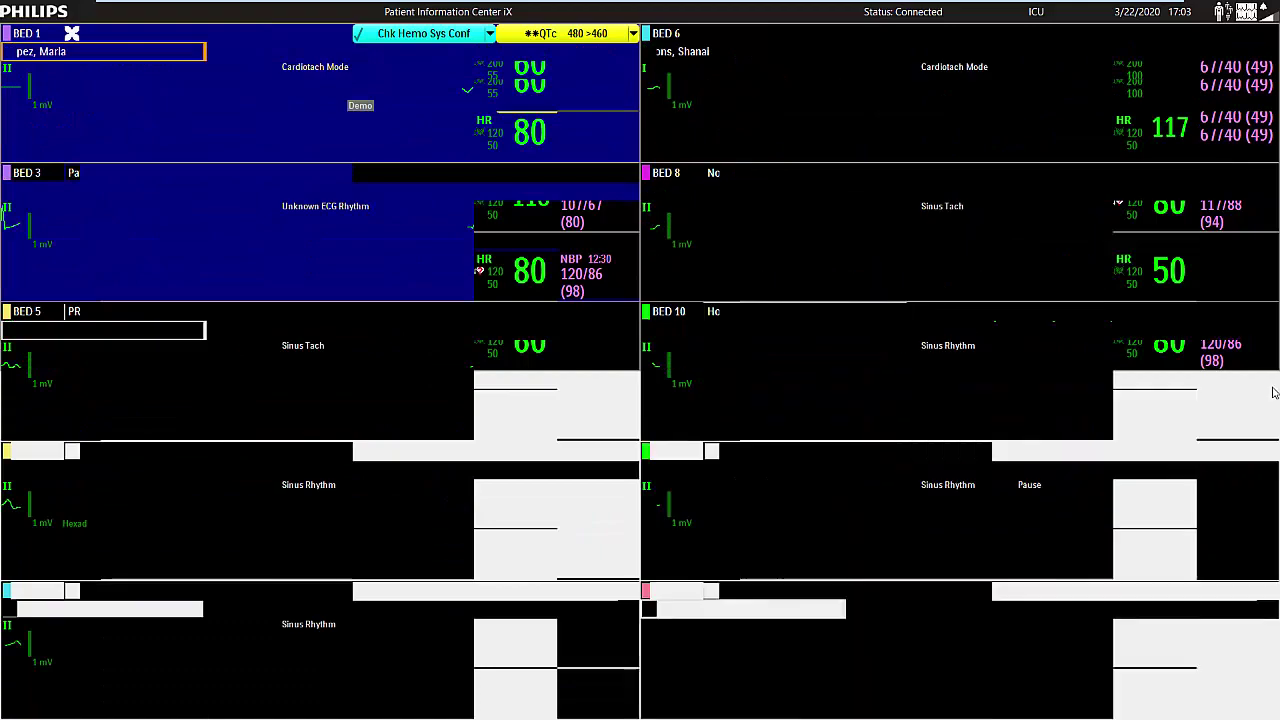